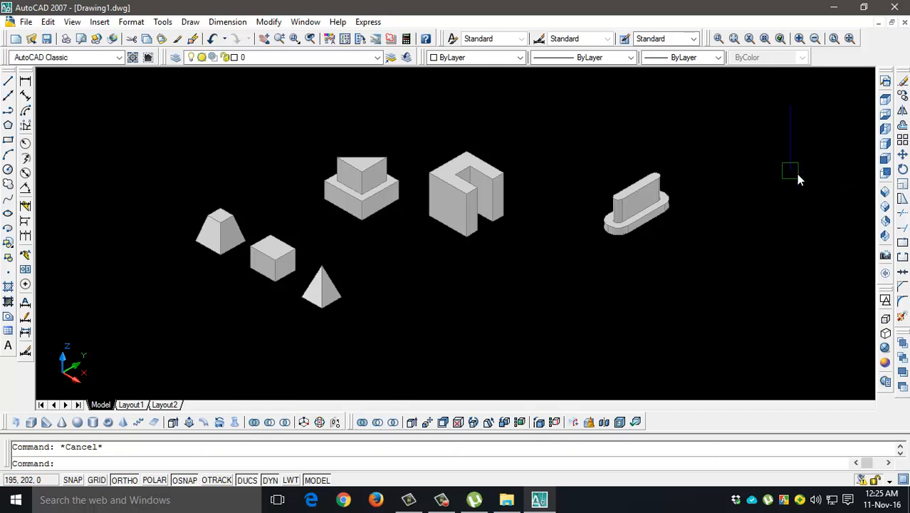
- Switch to the top view in an empty area and set the visual style to 2D Wireframe
left_click(885, 101)
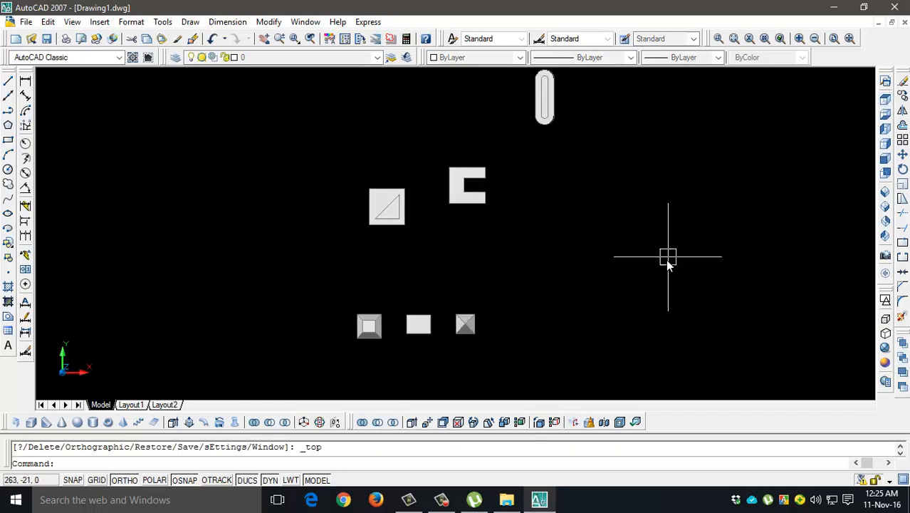
middle_click_drag(687, 258, 260, 260)
middle_click_drag(562, 230, 357, 250)
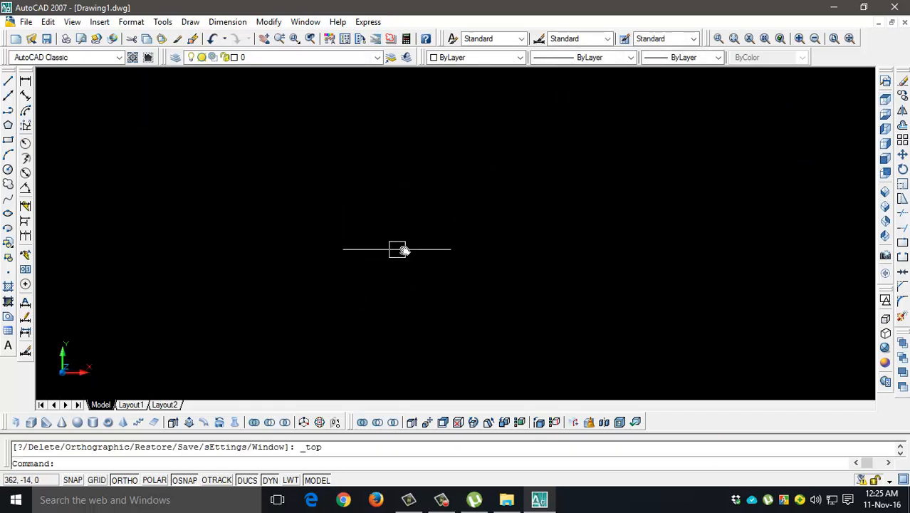
left_click(886, 300)
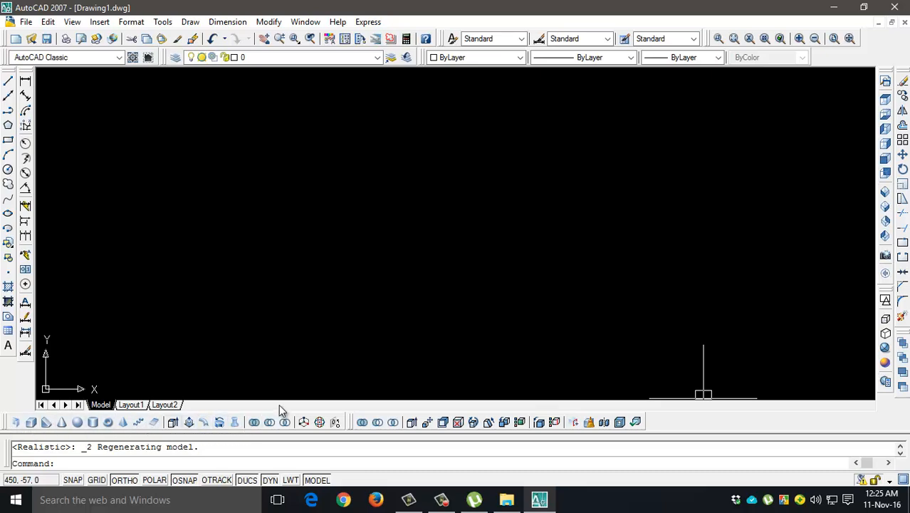
- Examine the list of ACAD toolbars to see which ones are turned on
right_click(878, 52)
mouse_move(838, 56)
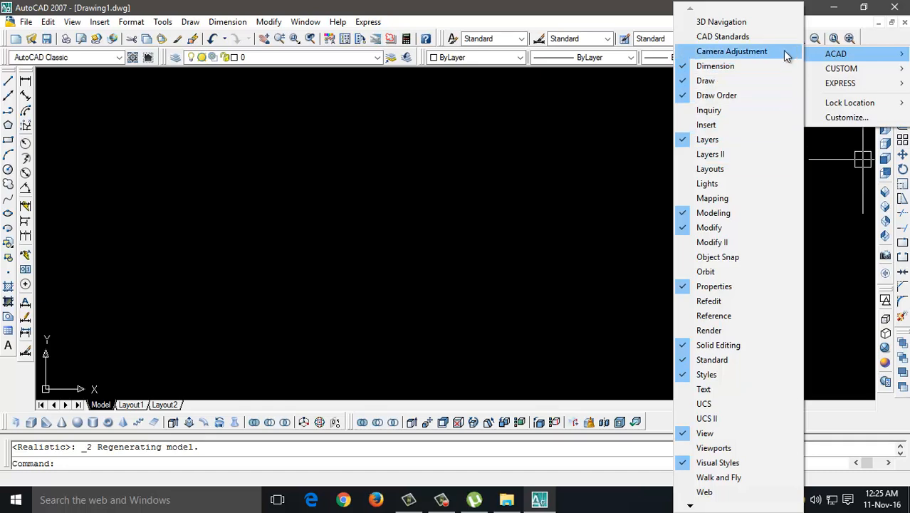
left_click(882, 46)
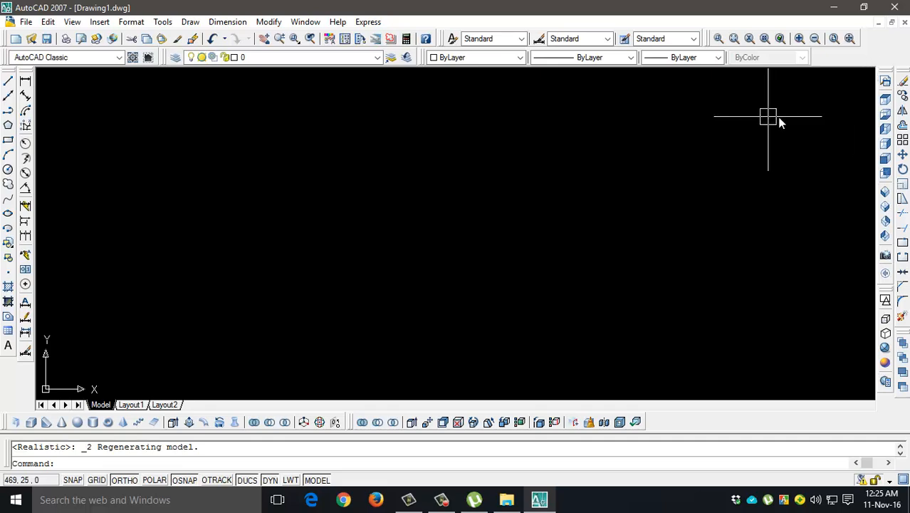
right_click(21, 388)
mouse_move(68, 394)
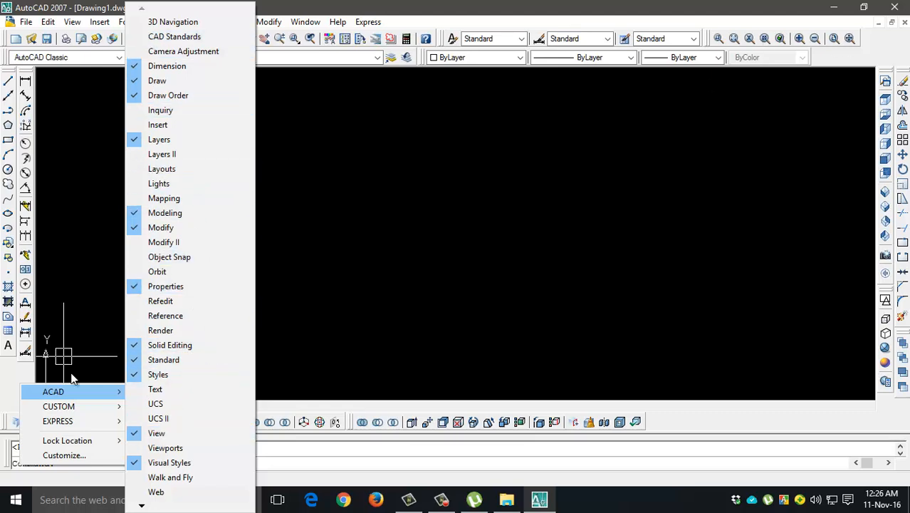
left_click(18, 377)
right_click(887, 56)
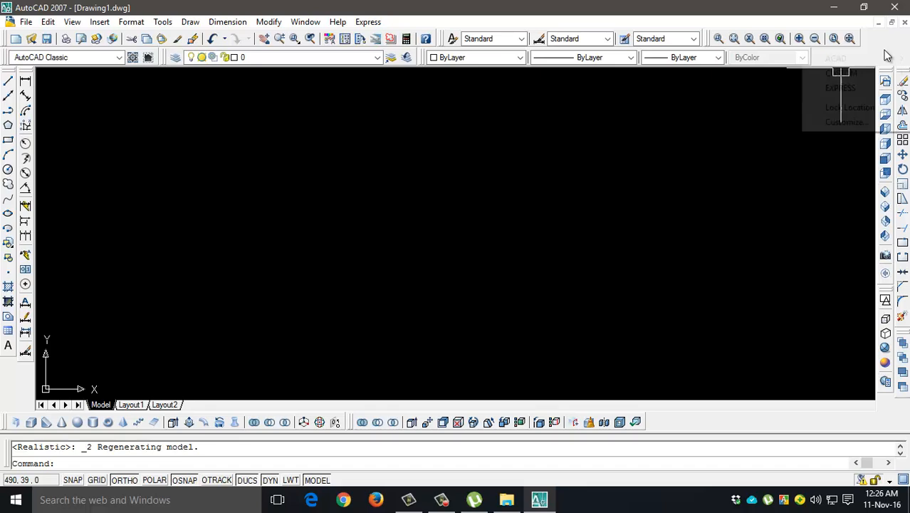
mouse_move(872, 60)
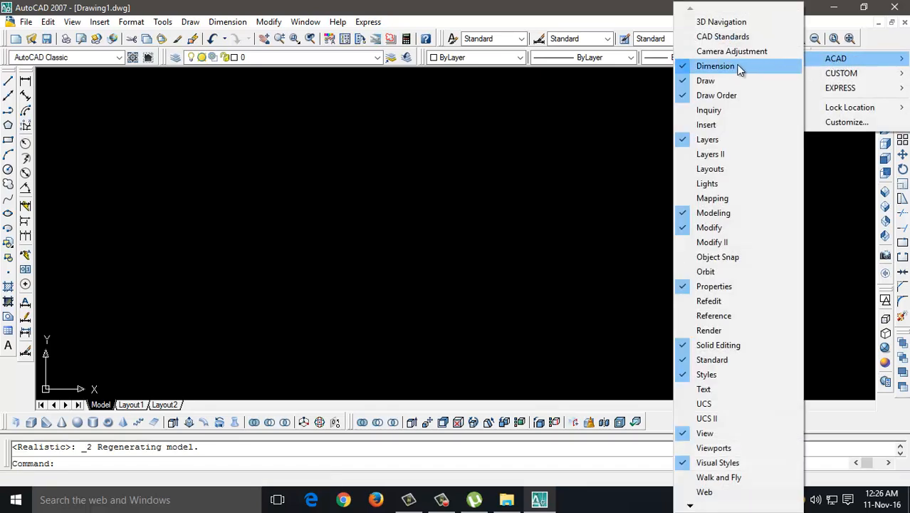
left_click(18, 382)
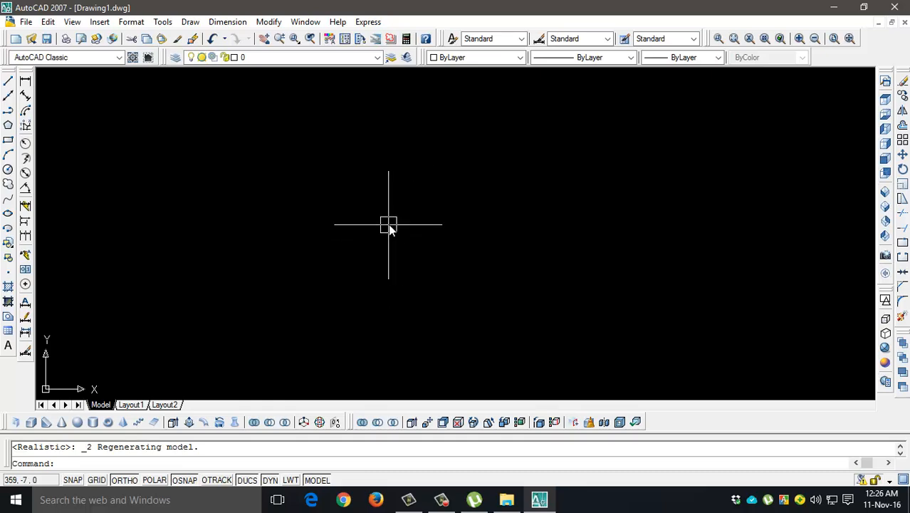
- Look over the existing shapes in the top view and the empty drawing area beside them
scroll(388, 225, "down", 3)
scroll(224, 265, "up", 3)
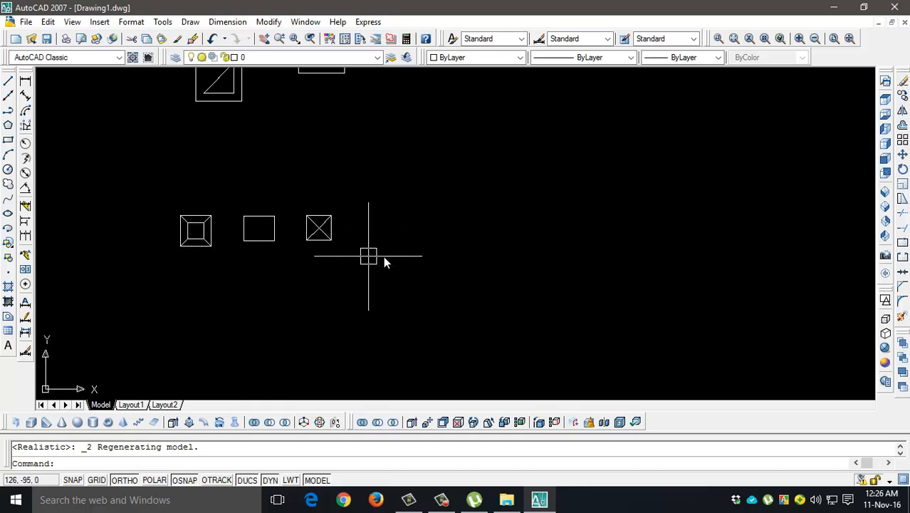
scroll(403, 246, "down", 3)
middle_click_drag(397, 208, 352, 284)
scroll(214, 249, "up", 8)
middle_click_drag(324, 210, 337, 244)
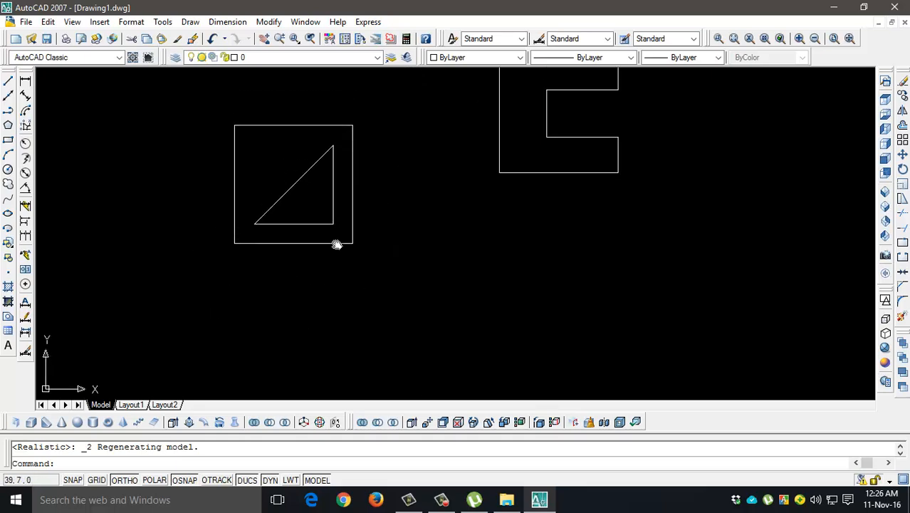
scroll(339, 228, "down", 10)
scroll(331, 238, "up", 10)
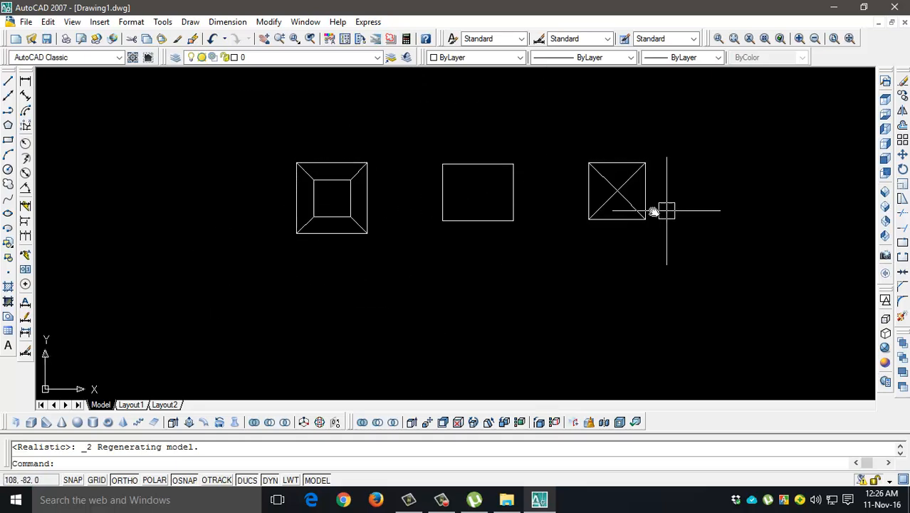
middle_click_drag(662, 211, 422, 225)
scroll(358, 221, "down", 6)
middle_click_drag(614, 181, 294, 214)
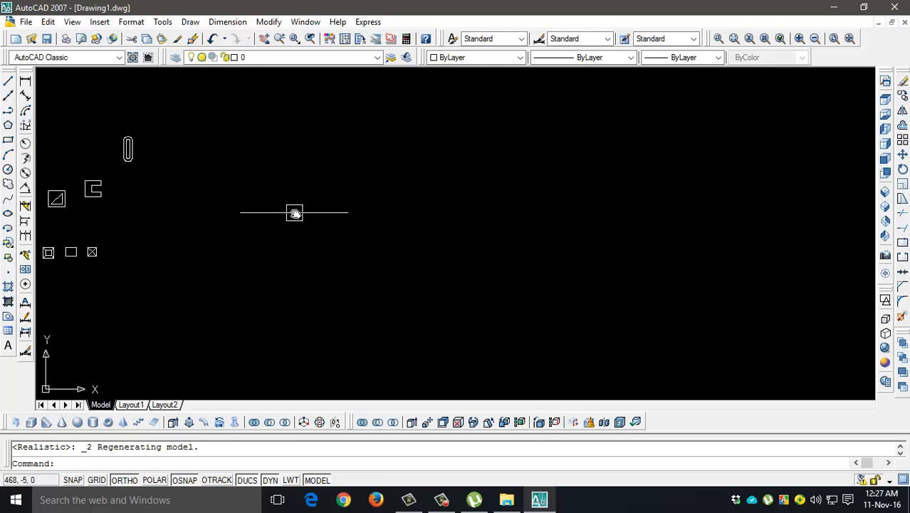
scroll(326, 231, "up", 5)
middle_click_drag(248, 248, 460, 235)
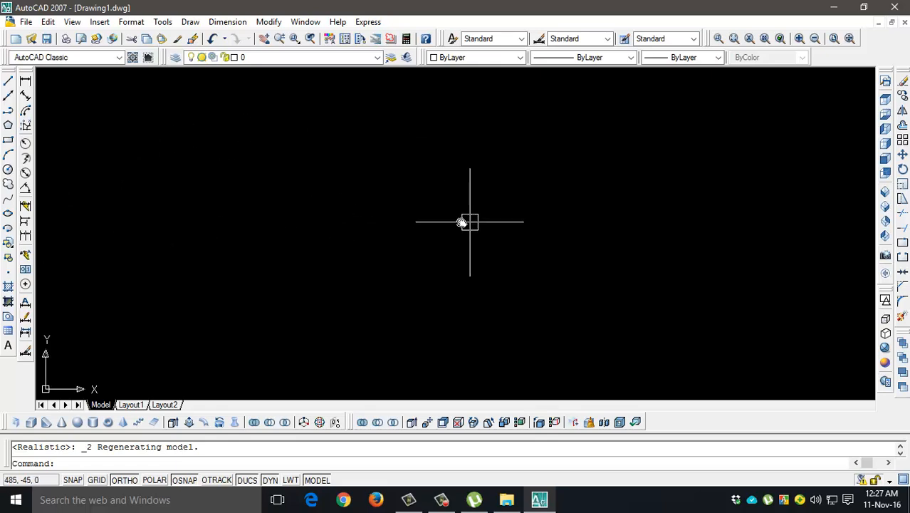
middle_click_drag(371, 212, 787, 229)
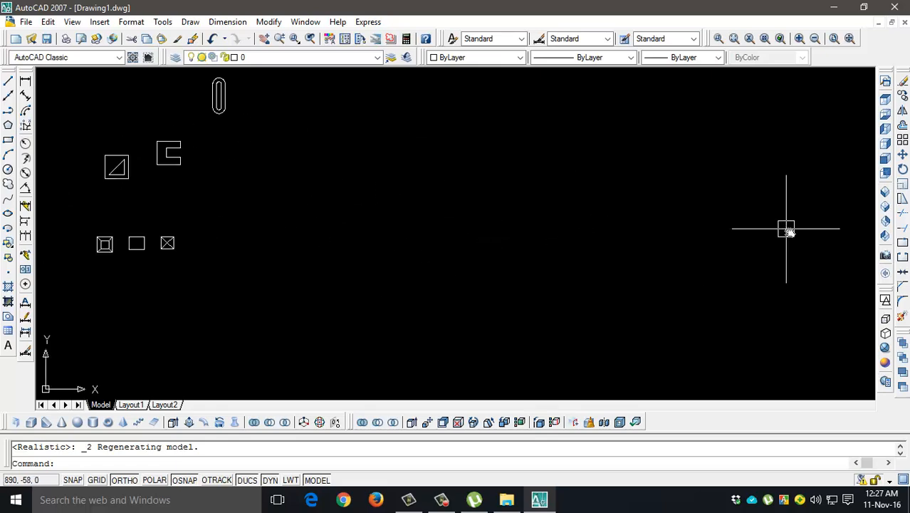
scroll(790, 260, "up", 2)
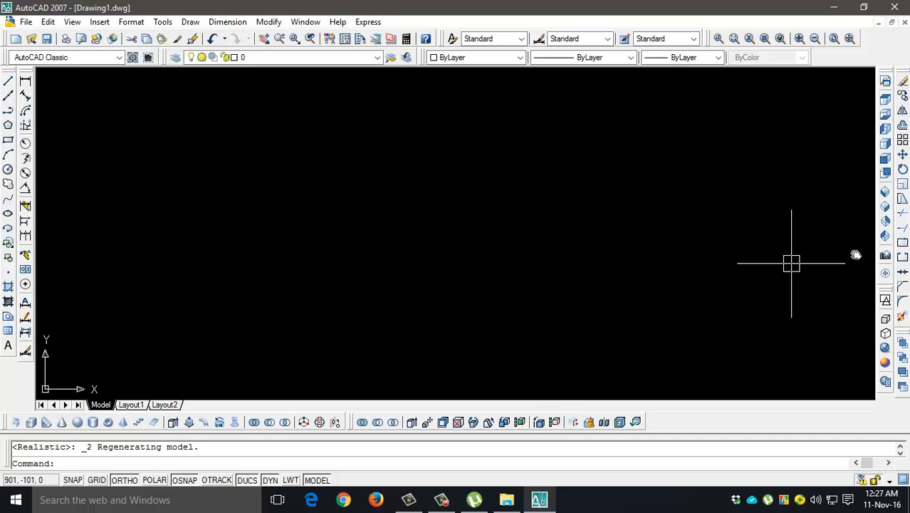
- Switch to the SE Isometric view and show an empty area away from the existing solids
left_click(886, 213)
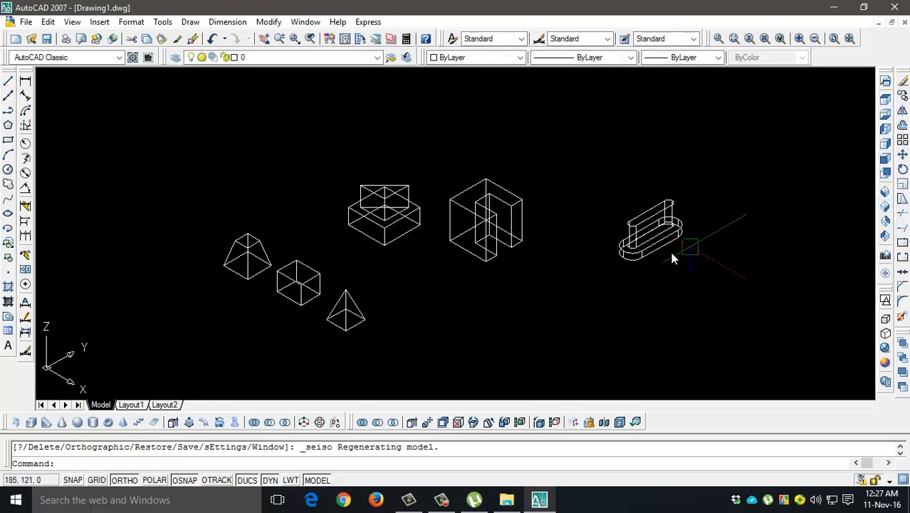
scroll(731, 274, "down", 2)
middle_click_drag(730, 274, 338, 212)
scroll(458, 270, "up", 3)
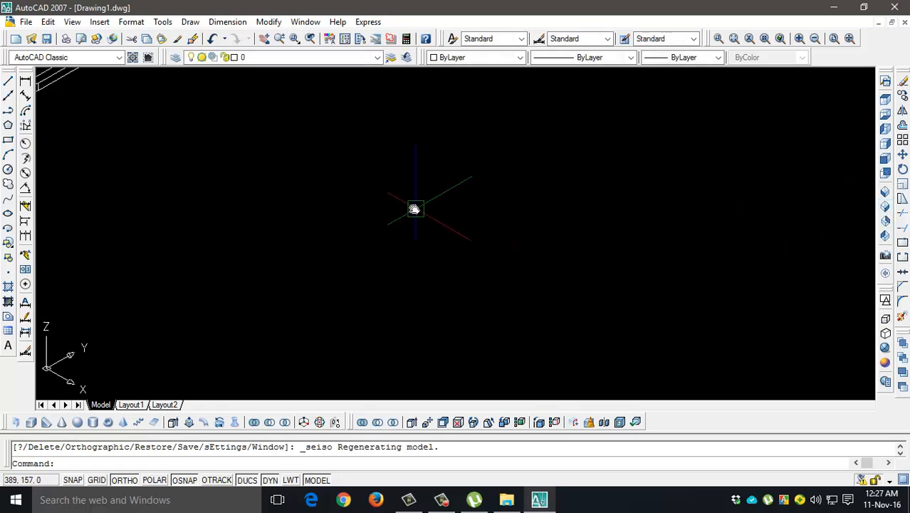
middle_click_drag(415, 209, 348, 211)
middle_click_drag(469, 238, 413, 231)
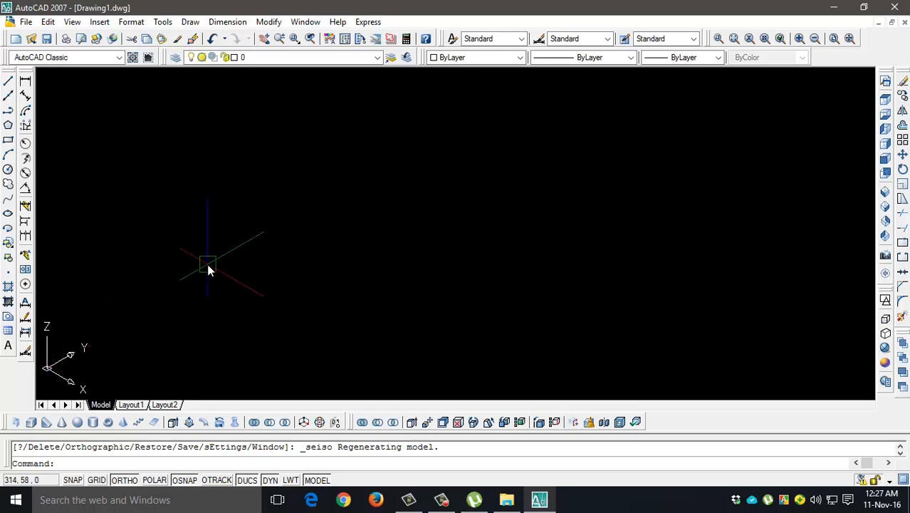
key("Escape")
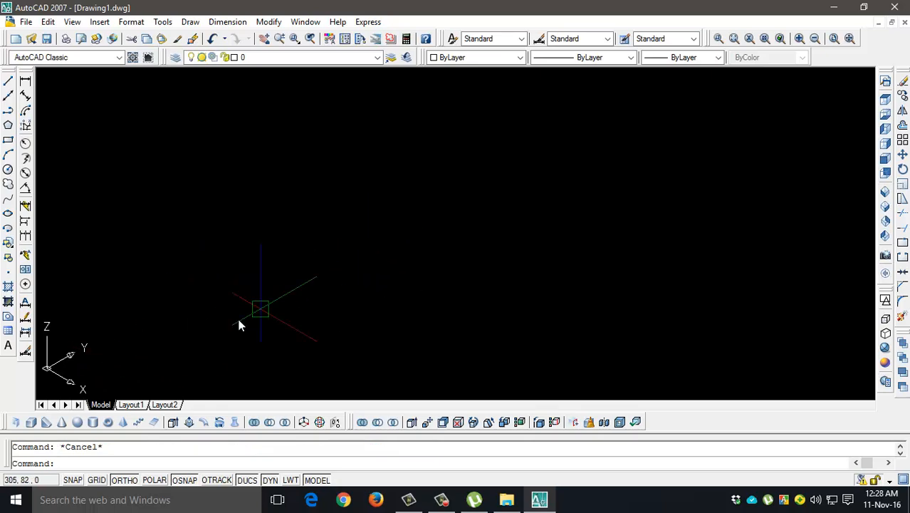
- Create a solid box with a 20 by 16 base and a height of 15 in the empty area
left_click(32, 422)
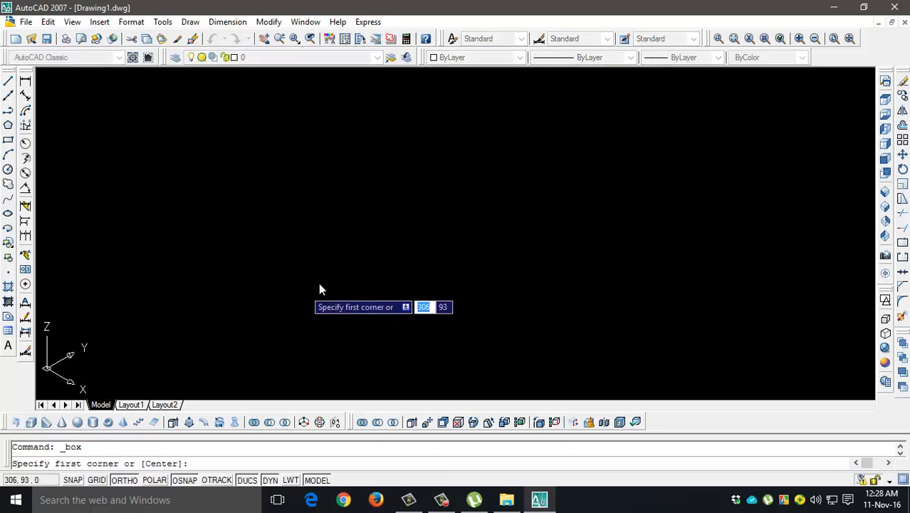
key("Escape")
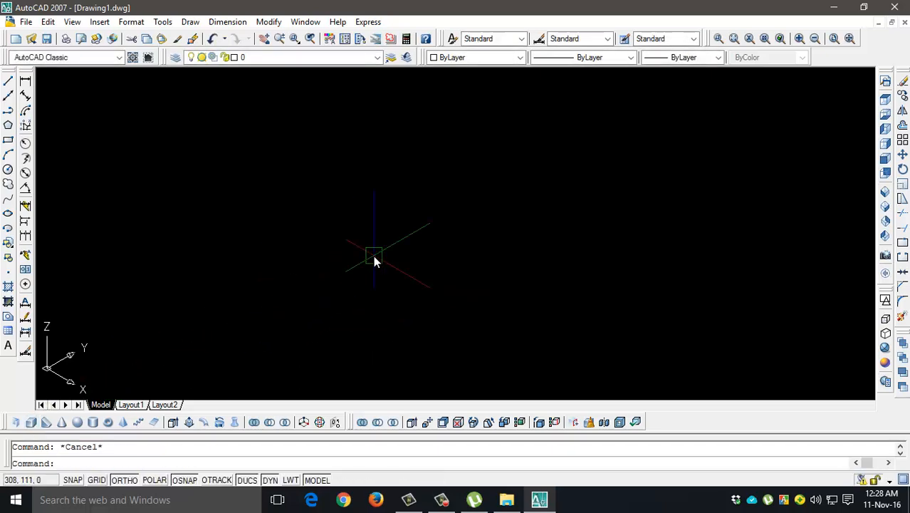
type("box")
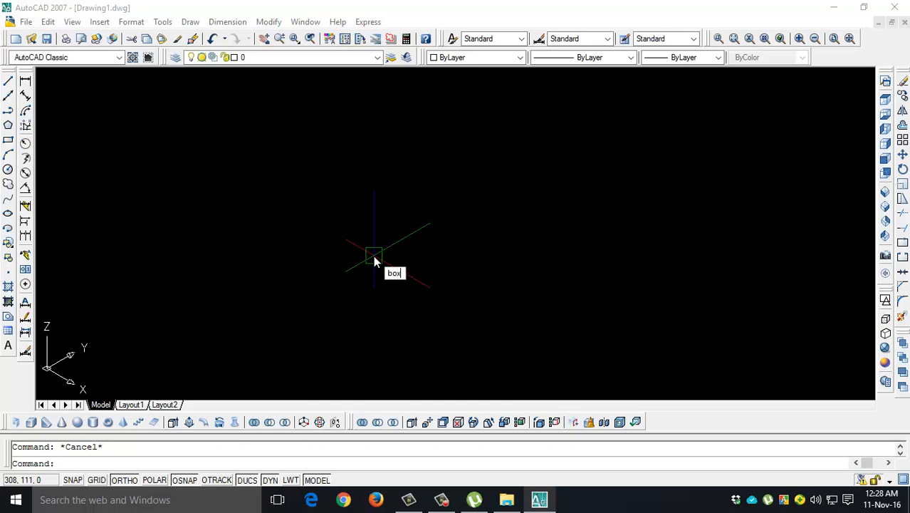
key("Return")
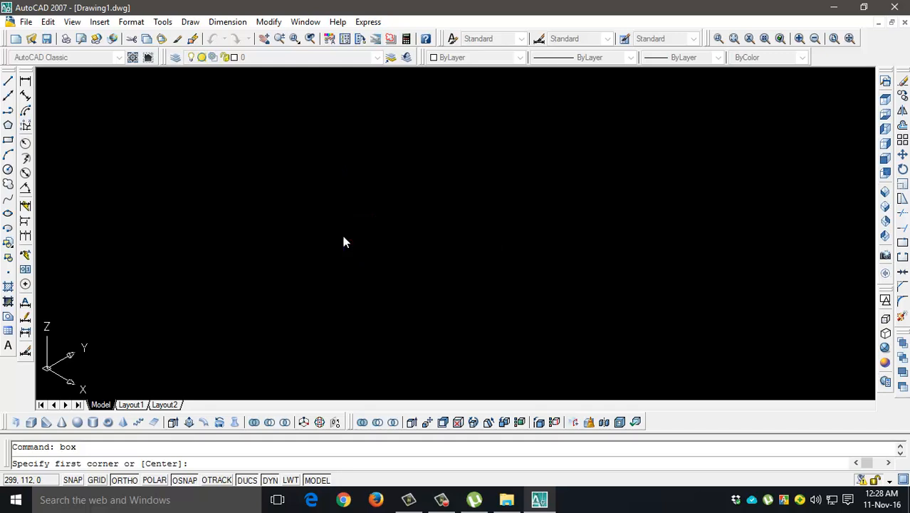
left_click(344, 235)
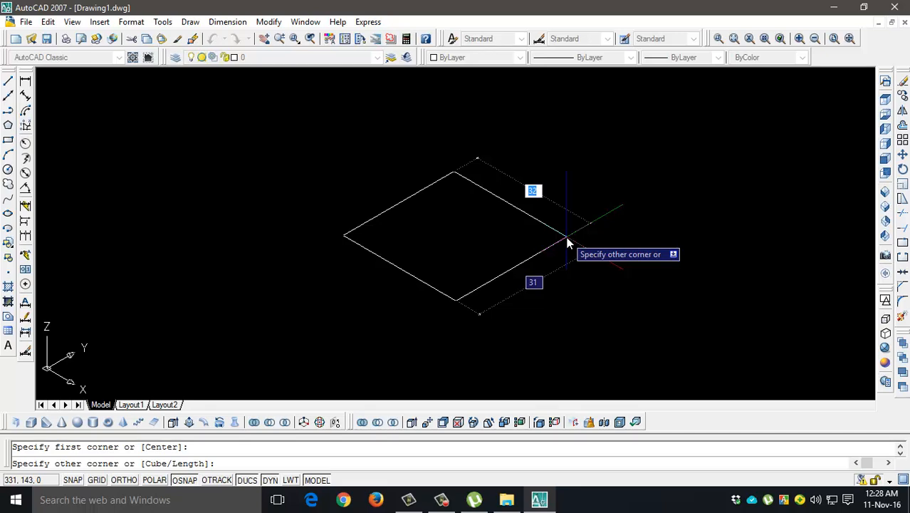
key("F8")
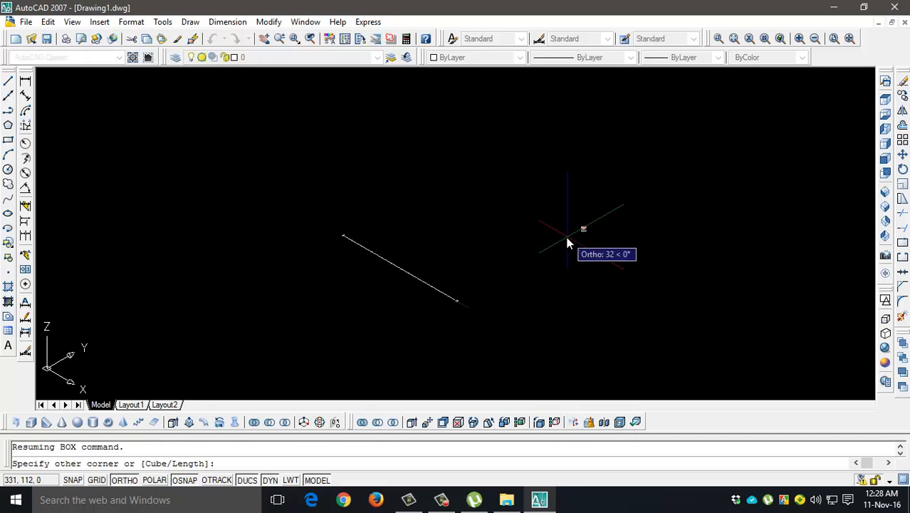
key("F8")
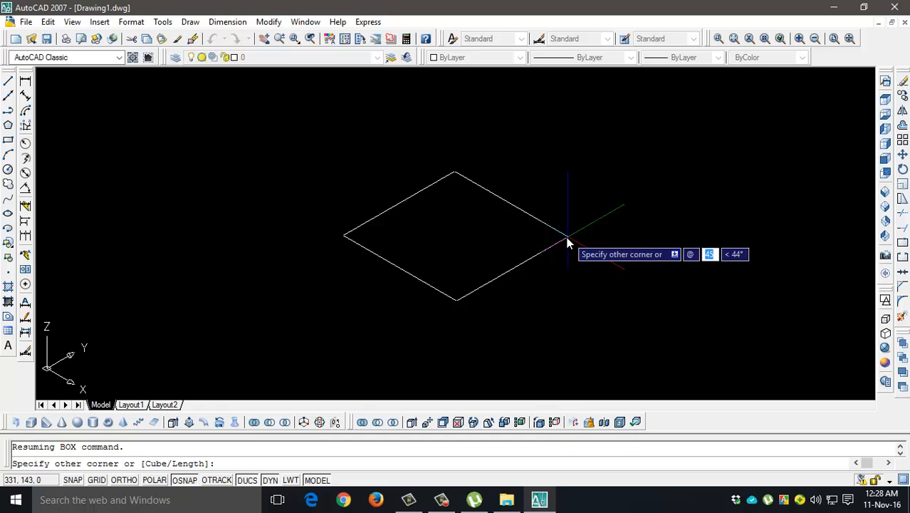
type("2")
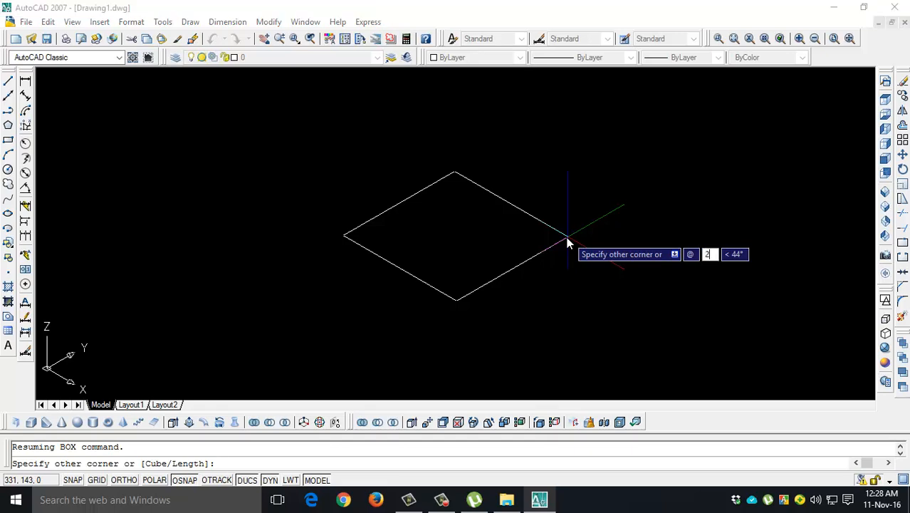
type("0")
key("Tab")
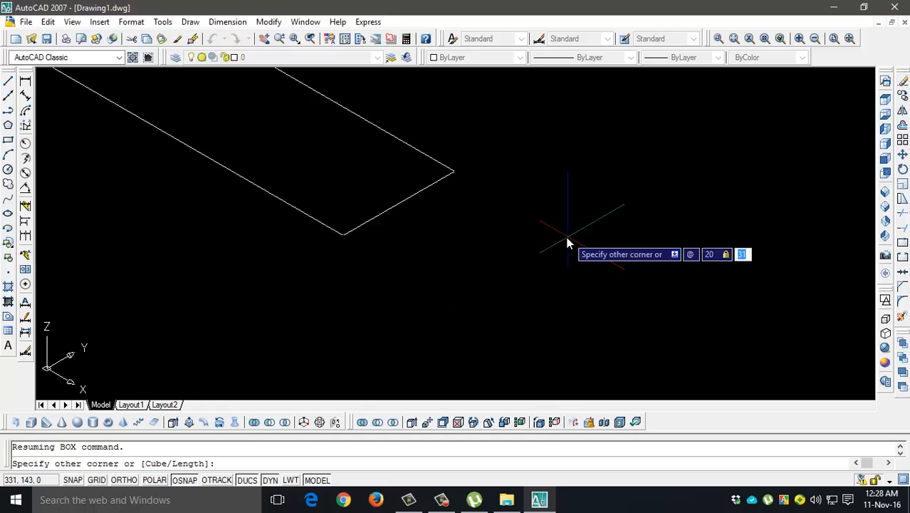
type("16")
key("Return")
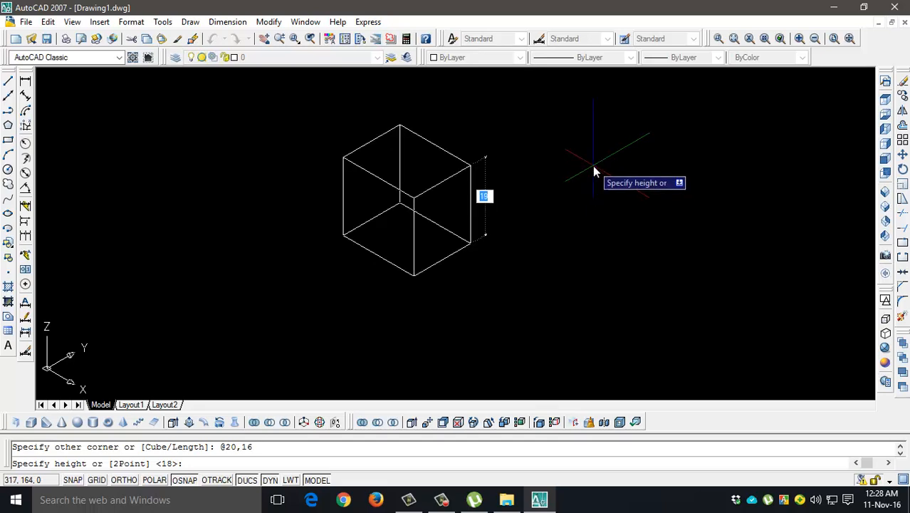
type("1")
key("Return")
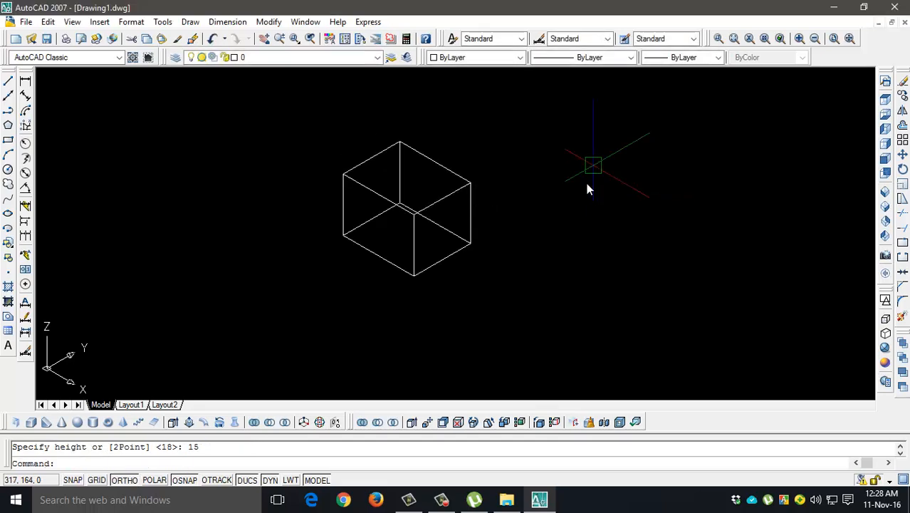
- View the new box in the Realistic visual style and return it to 2D Wireframe
middle_click_drag(682, 243, 632, 261)
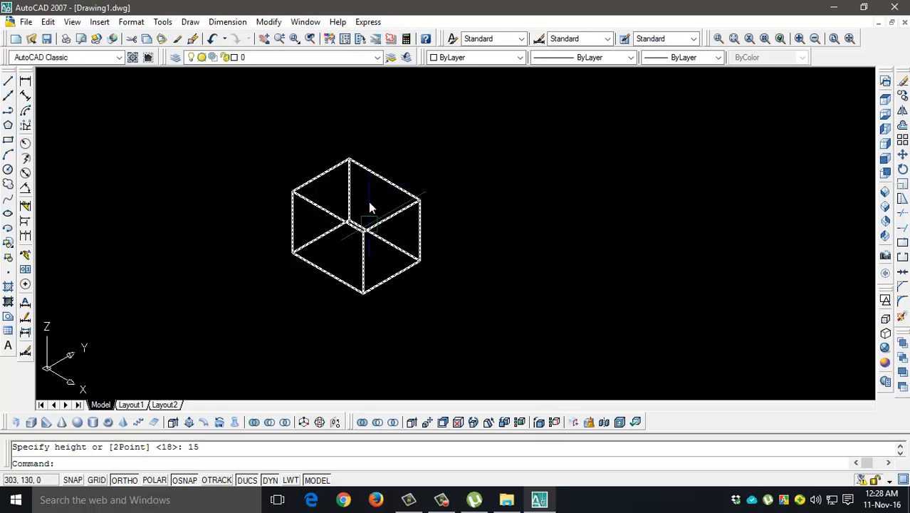
left_click(886, 349)
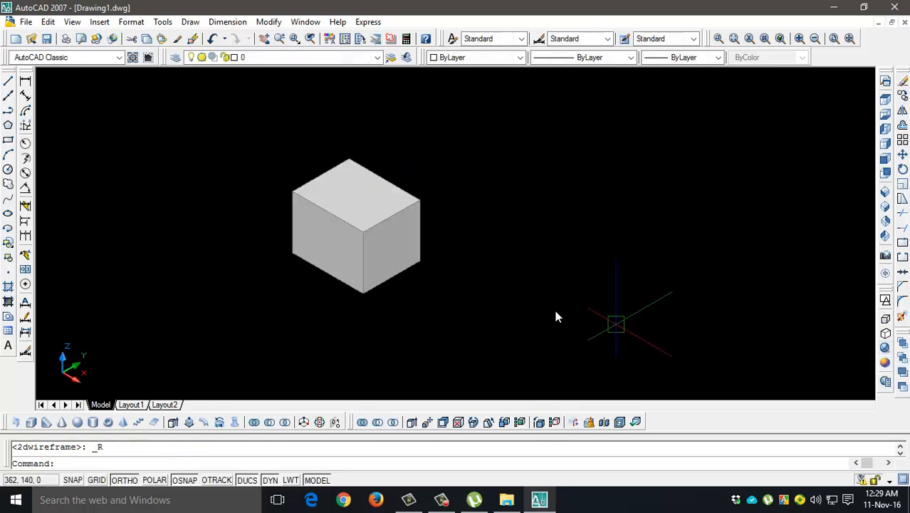
scroll(431, 270, "up", 2)
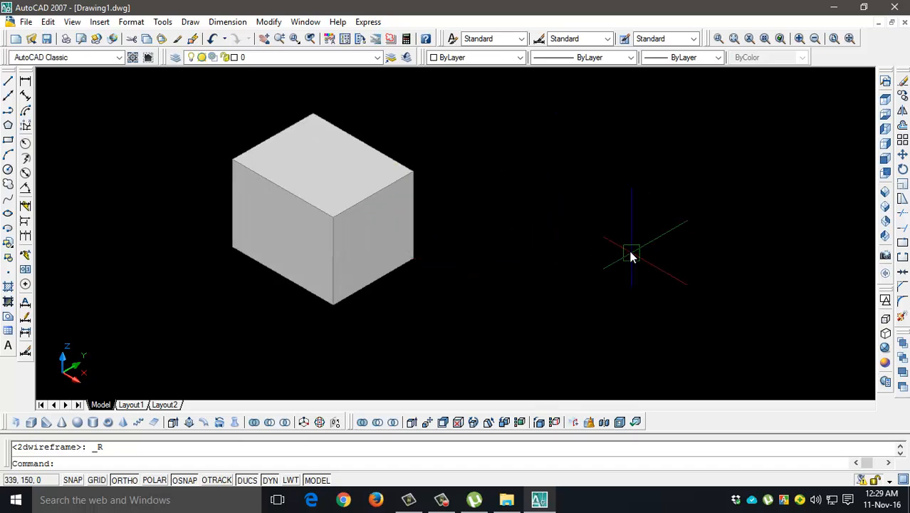
left_click(886, 300)
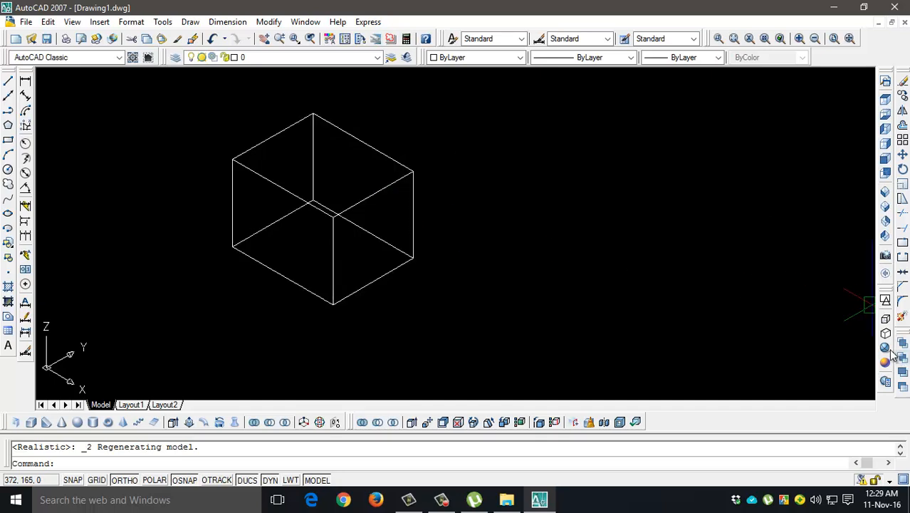
- Display the box in the Realistic visual style with empty drawing space beside it
scroll(521, 267, "down", 3)
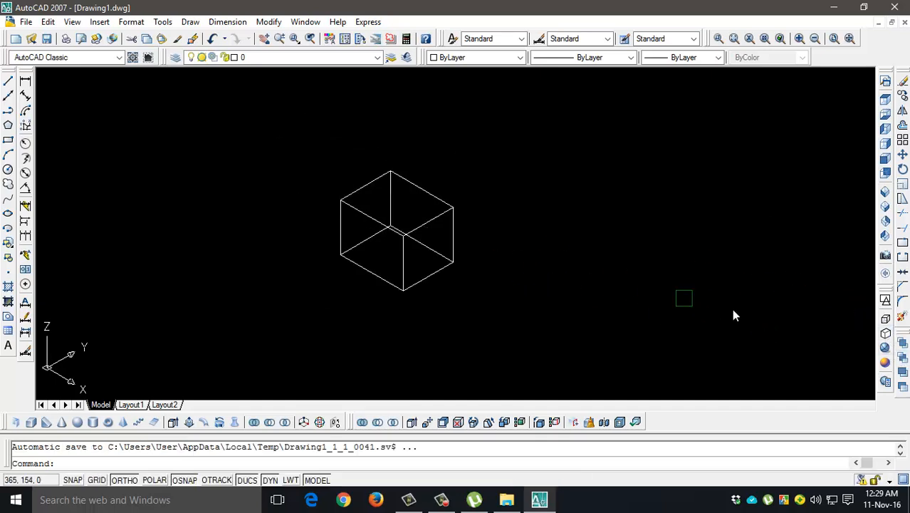
left_click(886, 347)
middle_click_drag(557, 228, 412, 228)
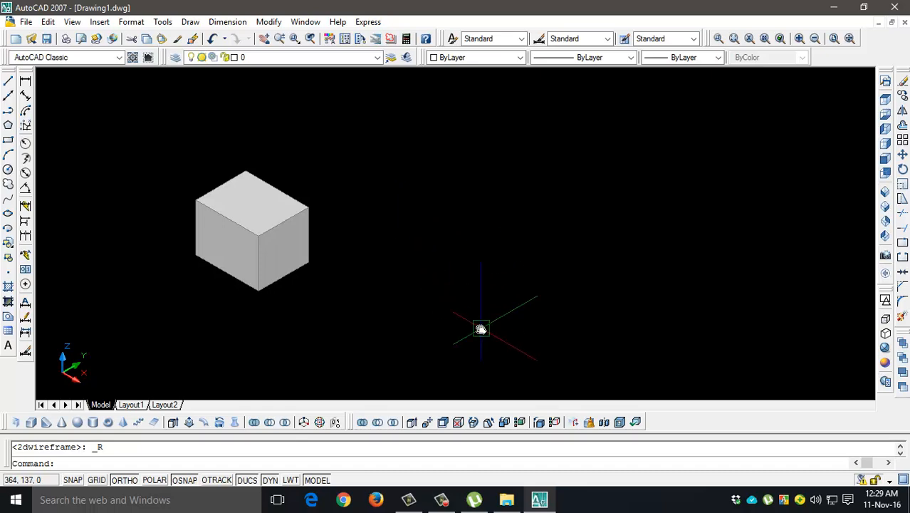
- Draw a 16 by 16 rectangle in the empty area beside the first box
key("Return")
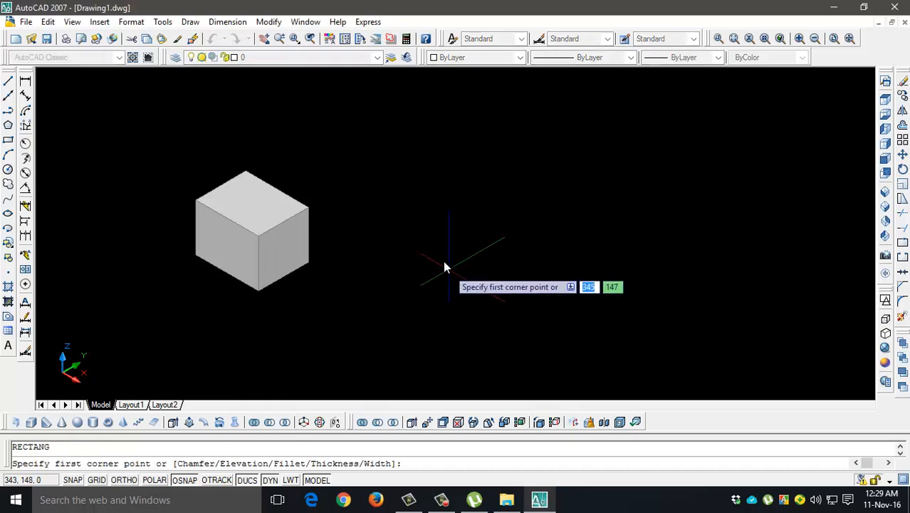
left_click(414, 246)
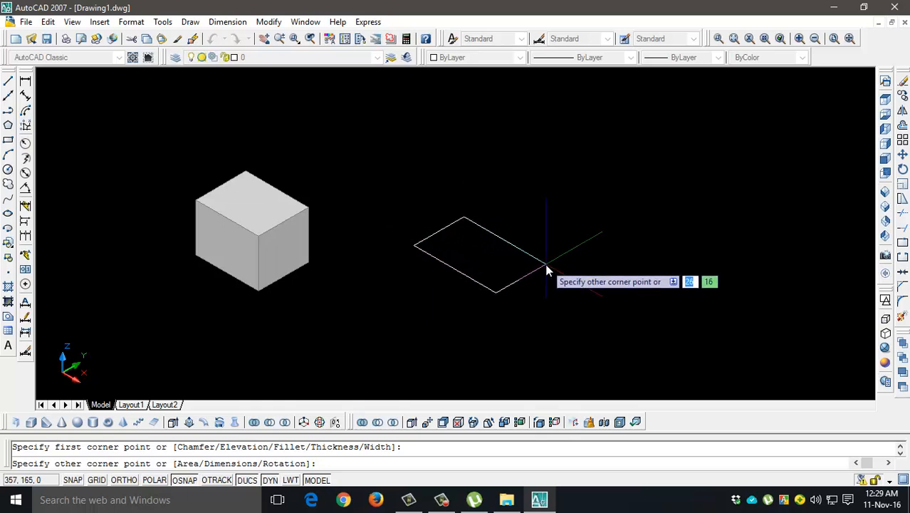
key("F8")
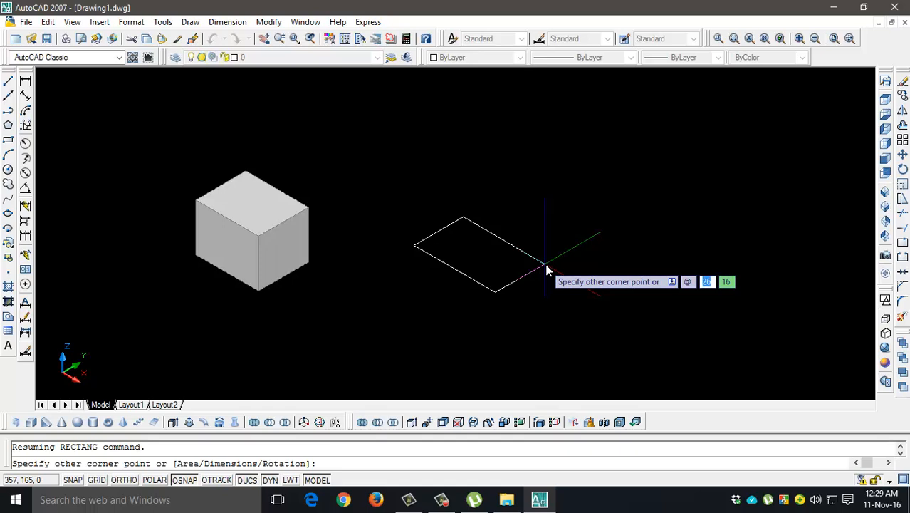
type("16")
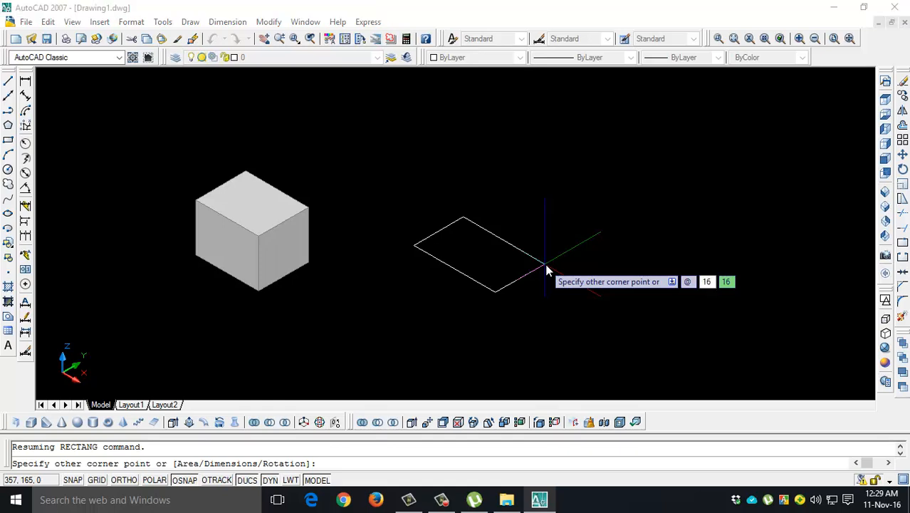
key("Tab")
type("16")
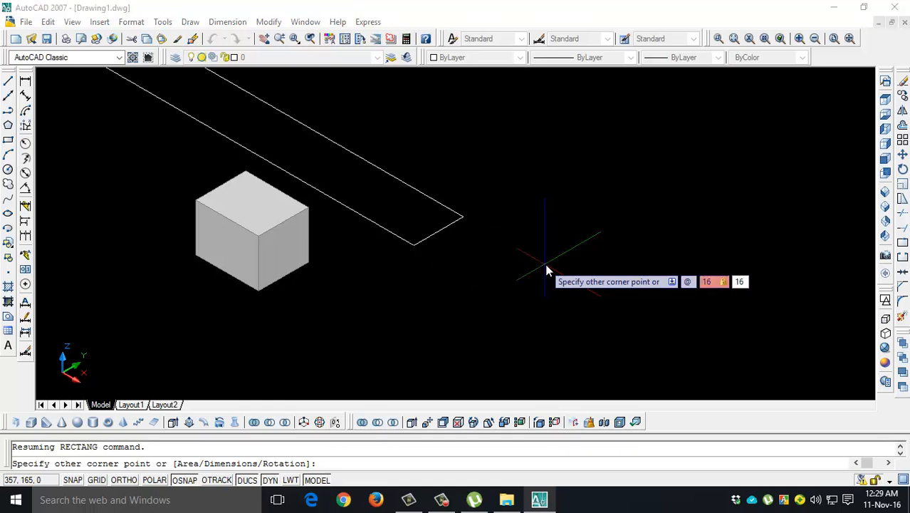
key("Return")
- Extrude the 16 by 16 rectangle to a height of 16 to form a cube
scroll(498, 256, "up", 2)
middle_click_drag(497, 255, 511, 303)
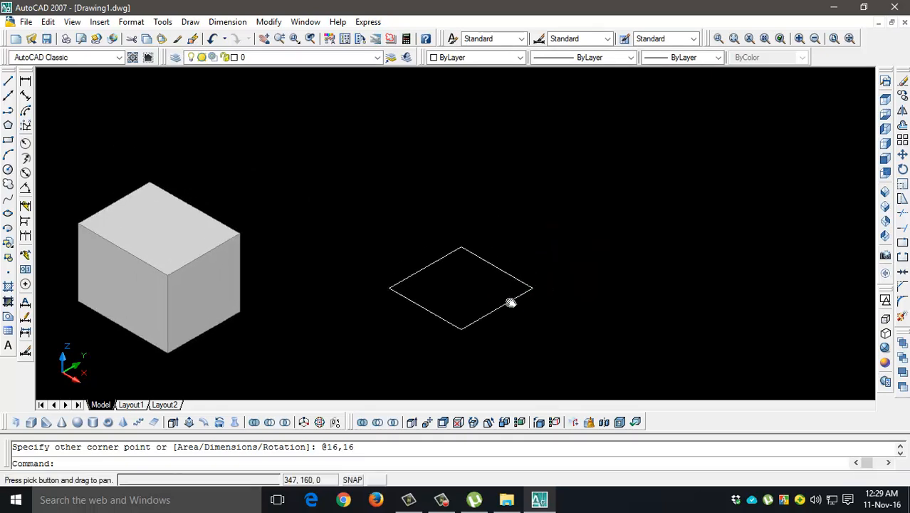
scroll(499, 300, "up", 2)
scroll(519, 302, "down", 2)
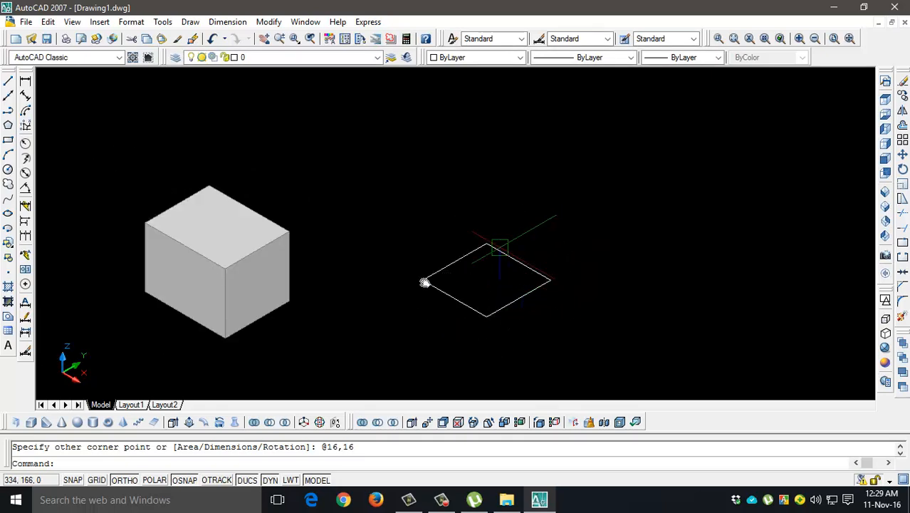
type("ext")
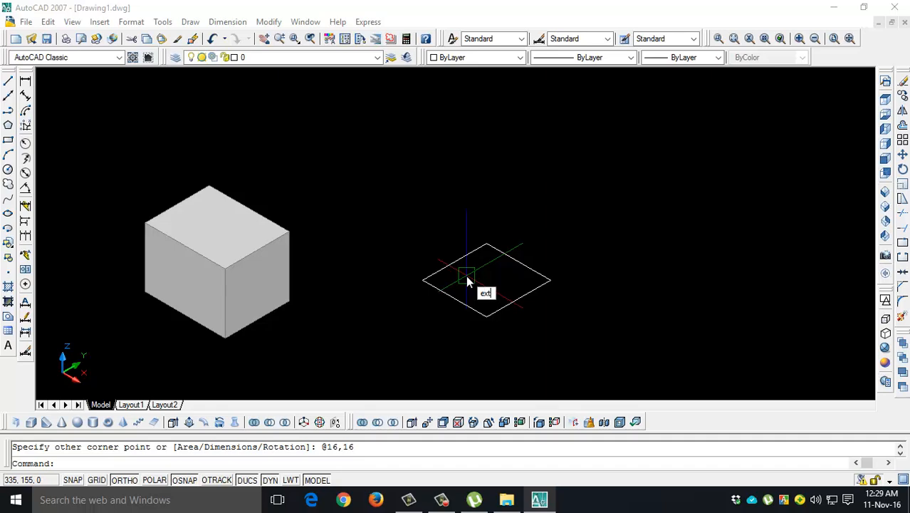
key("Return")
left_click(514, 299)
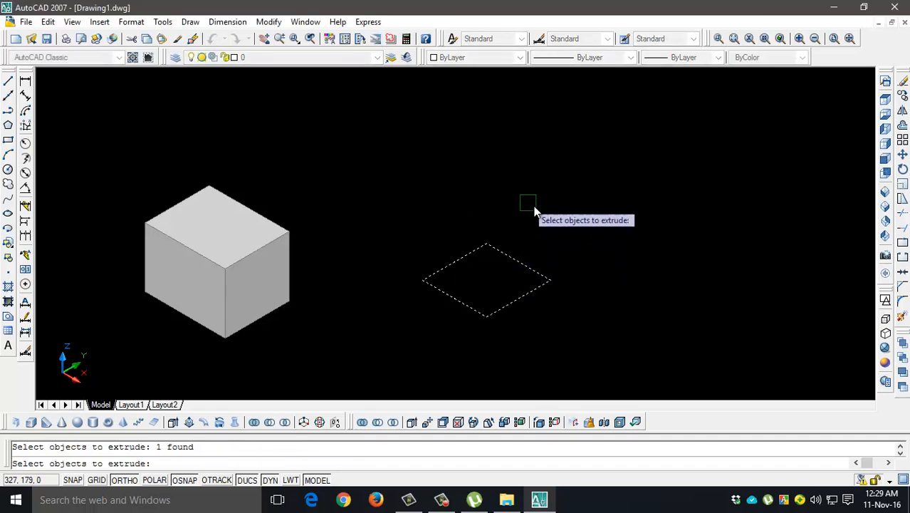
key("Return")
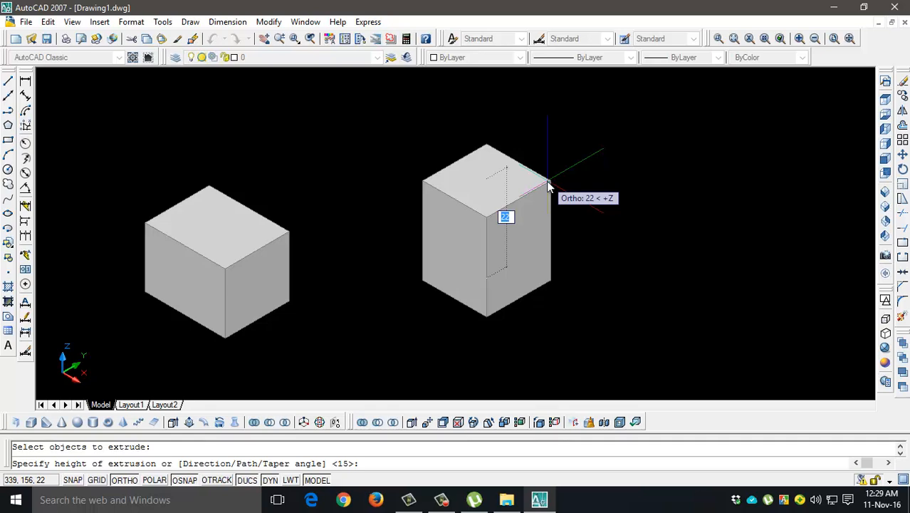
key("BackSpace")
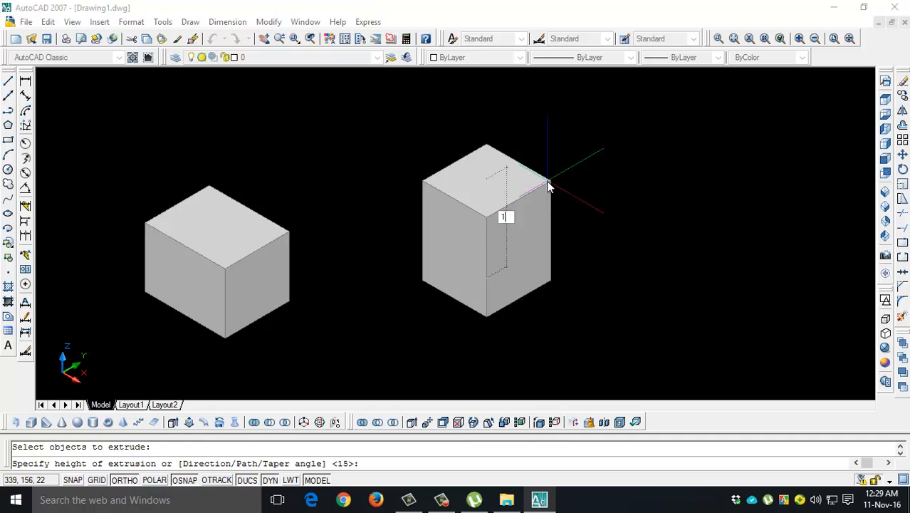
type("16")
key("Return")
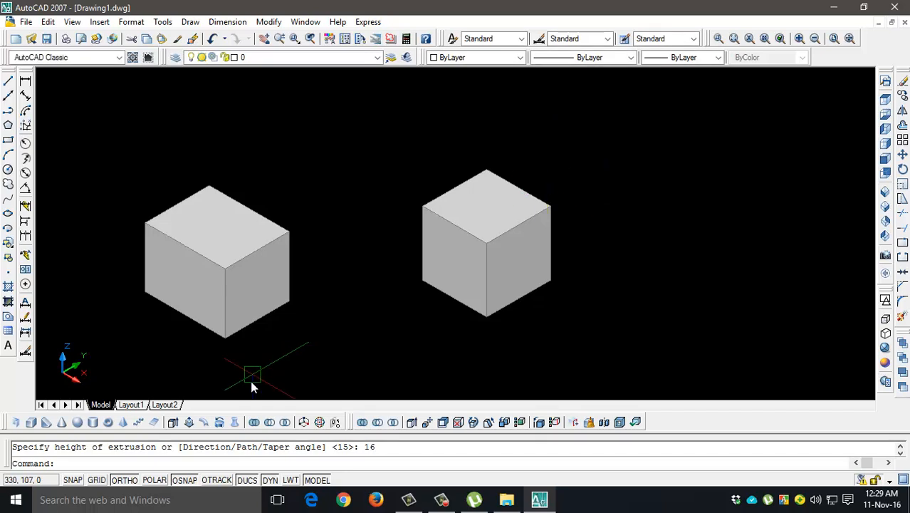
- Draw another 16 by 16 rectangle in the empty area beside the cube
scroll(499, 278, "down", 2)
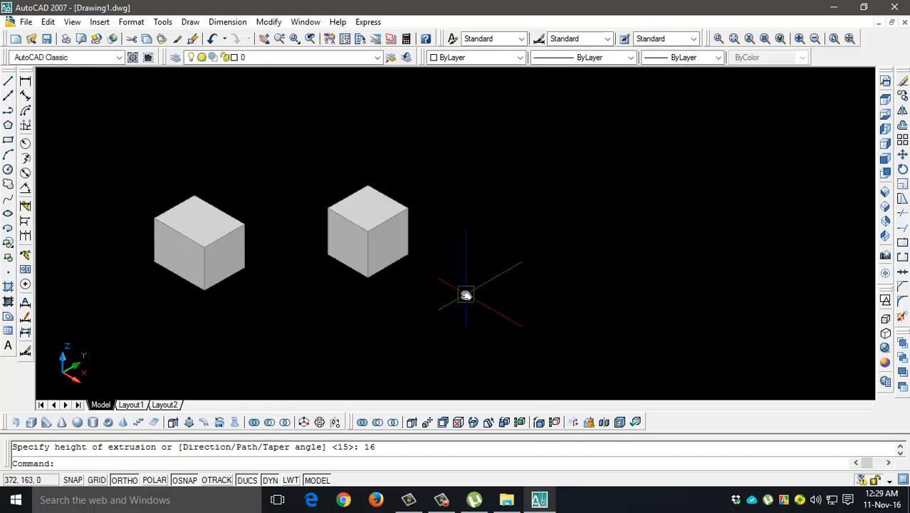
scroll(455, 322, "up", 2)
middle_click_drag(443, 249, 398, 284)
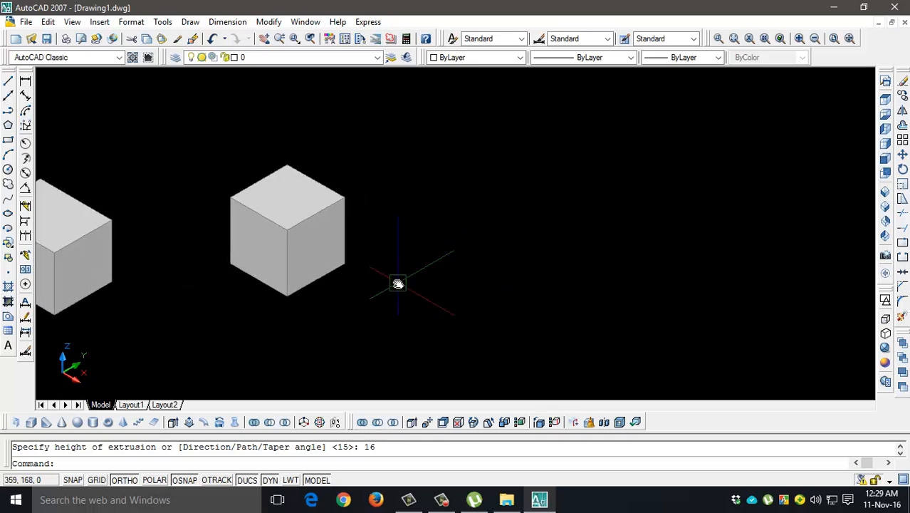
type("rec")
key("Return")
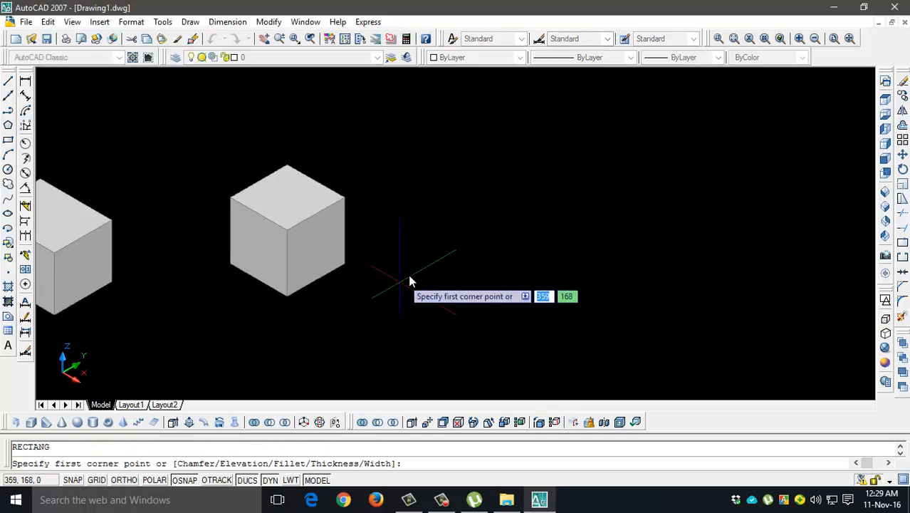
left_click(428, 258)
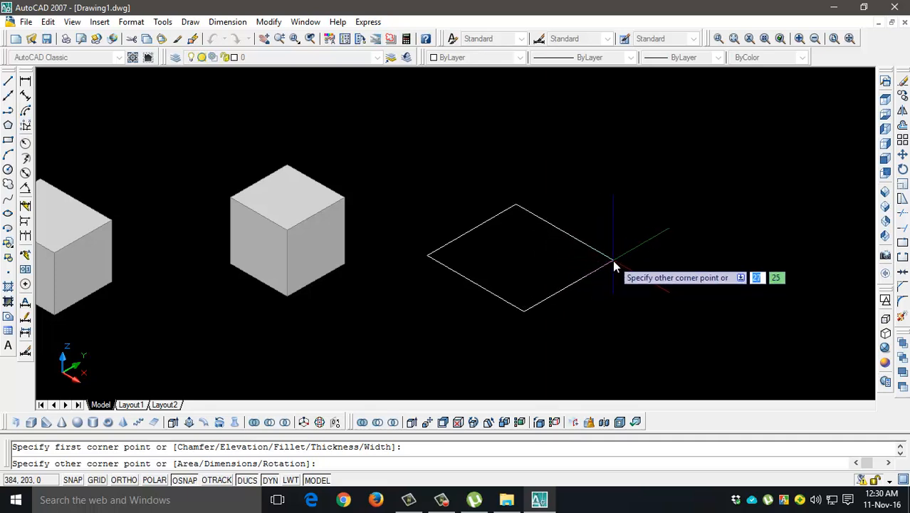
type("@")
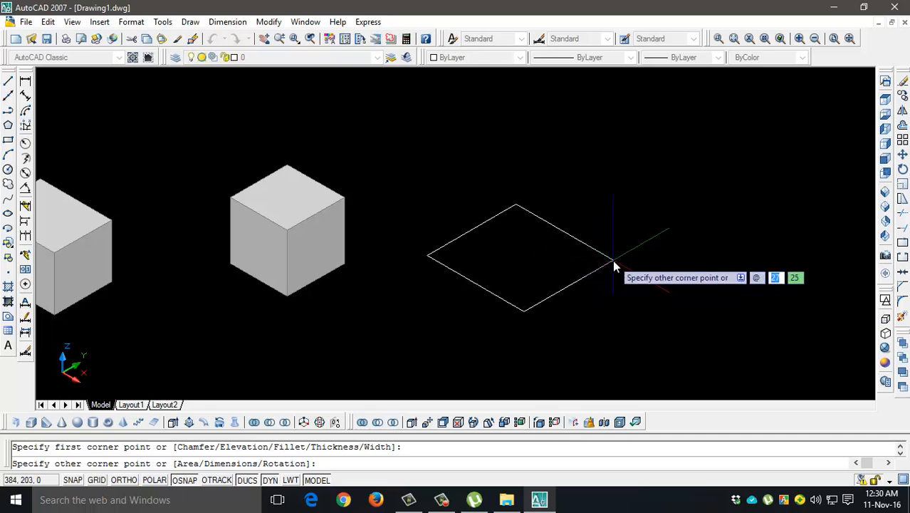
type("16")
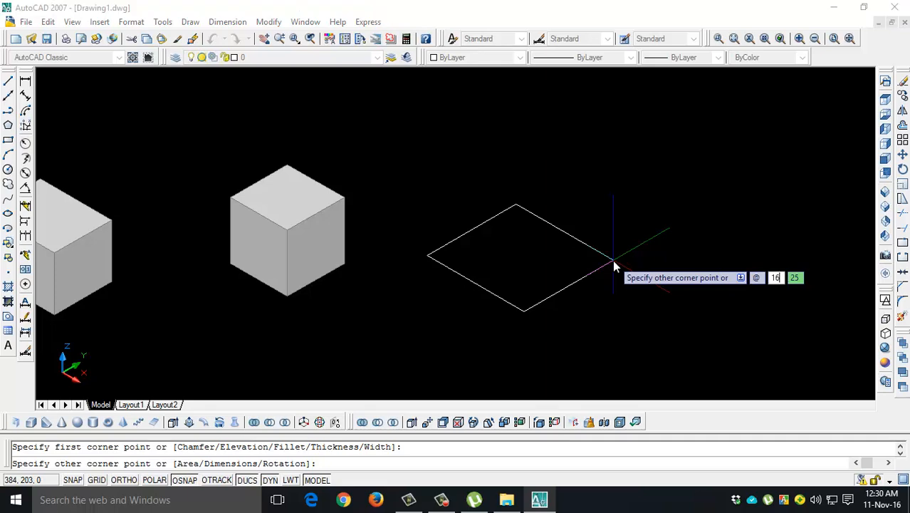
key("Tab")
type("16")
key("Return")
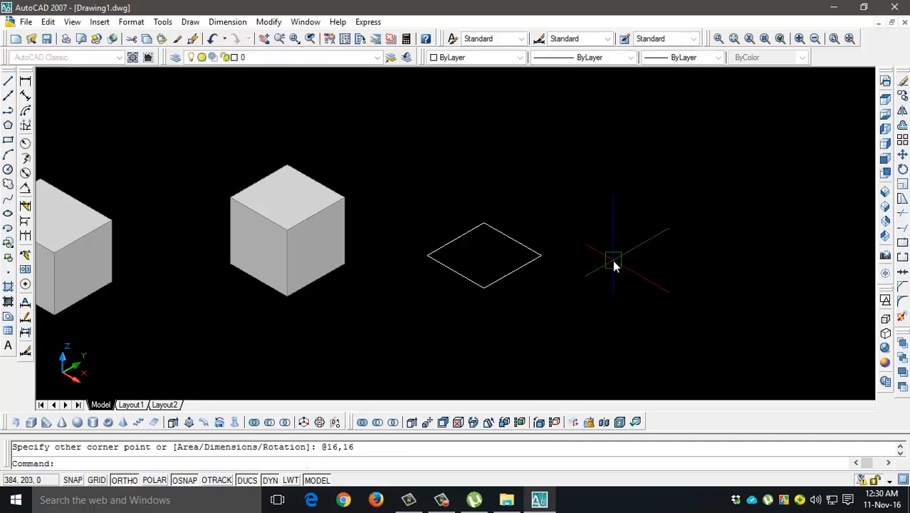
- Extrude the new rectangle into a pyramid with a taper angle of 20 and a height of 22
type("ext")
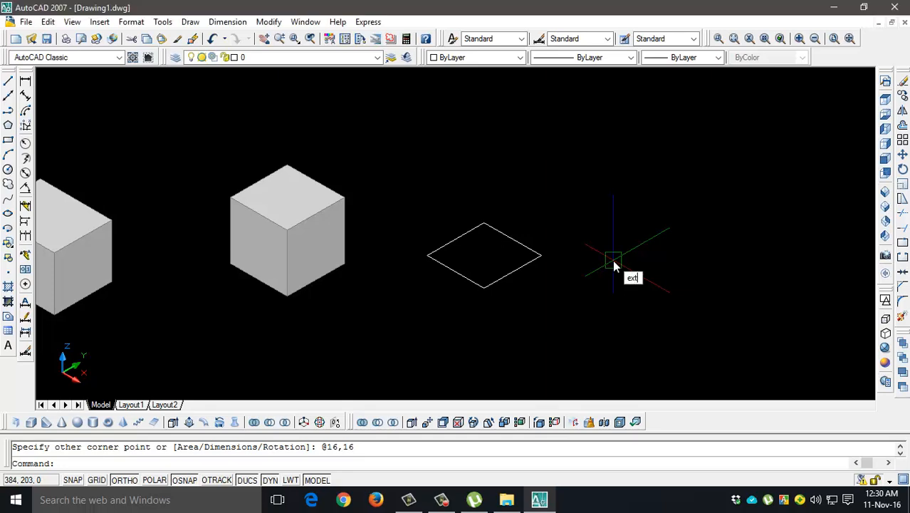
key("Return")
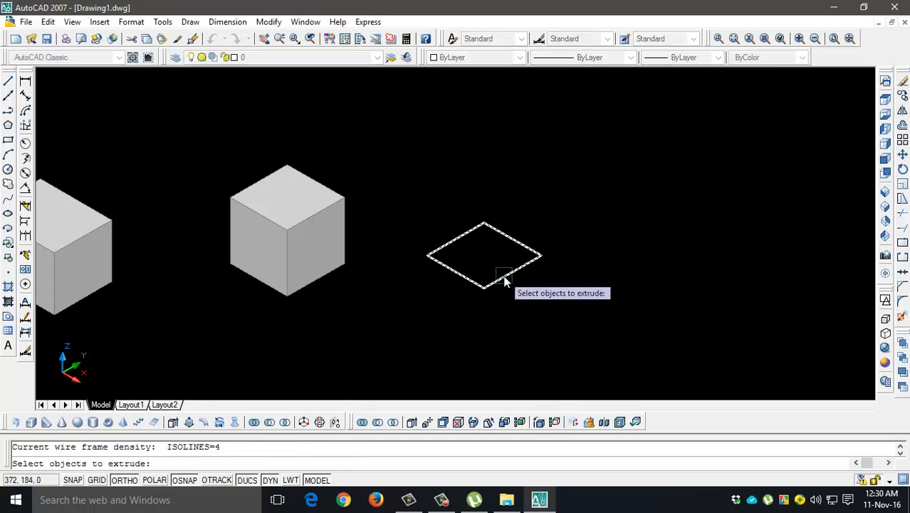
left_click(504, 281)
key("Return")
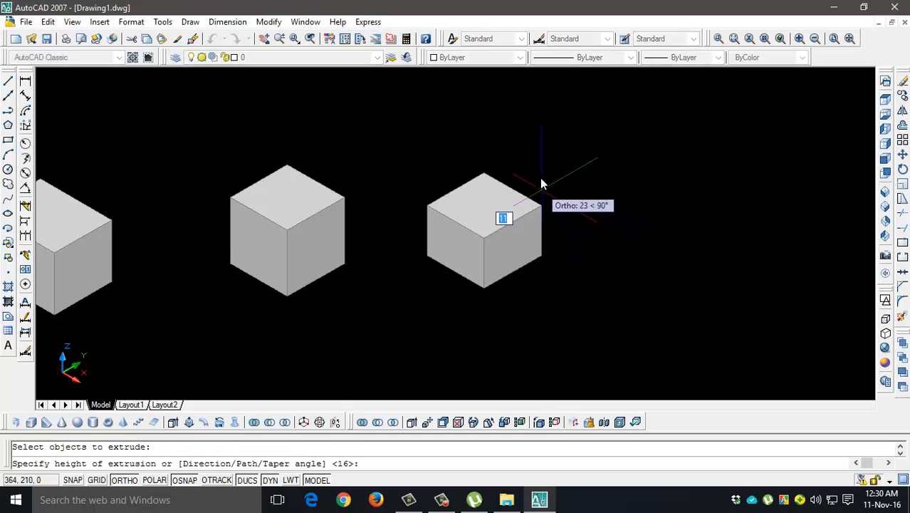
type("t")
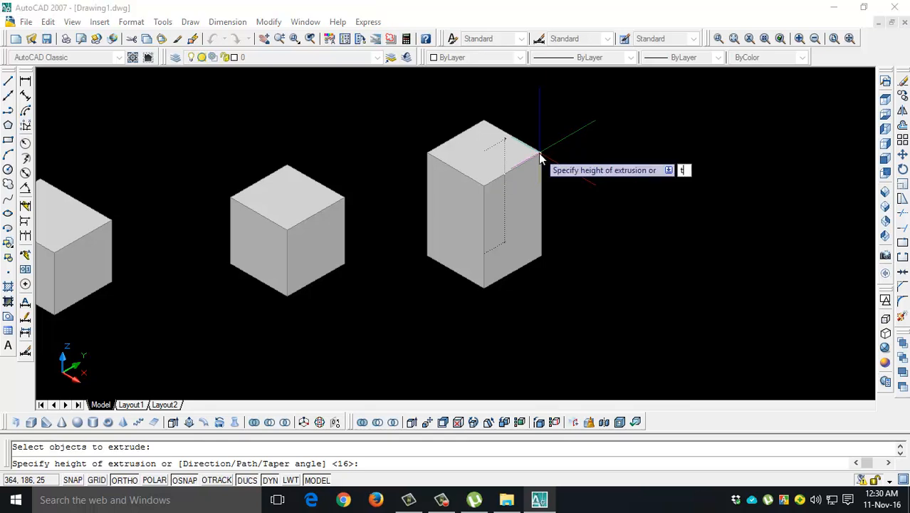
key("Return")
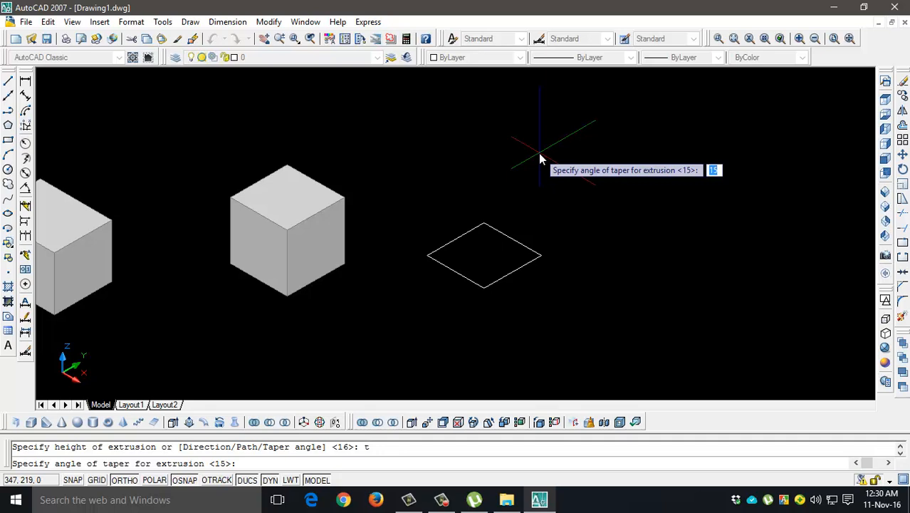
type("1")
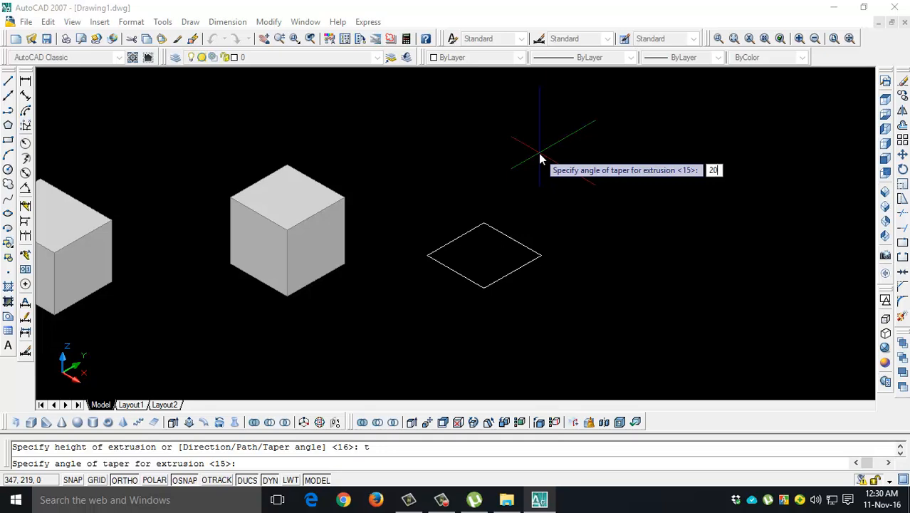
key("Return")
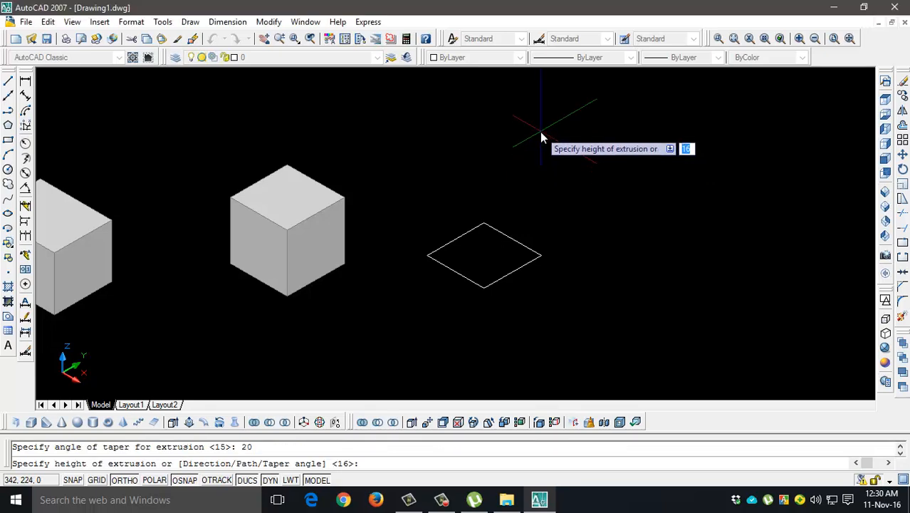
type("16>: ")
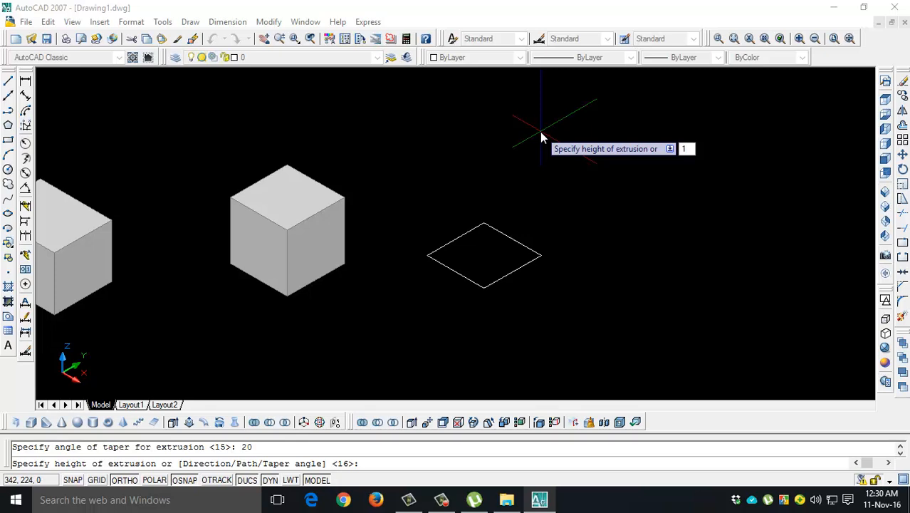
type("2")
key("Return")
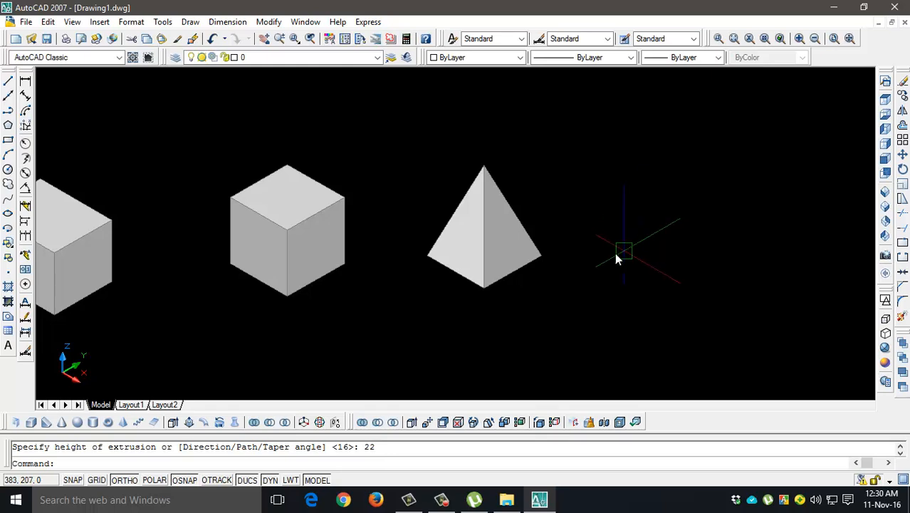
- Draw a 20 by 20 rectangle in the empty area beside the pyramid
middle_click_drag(619, 253, 479, 306)
key("Escape")
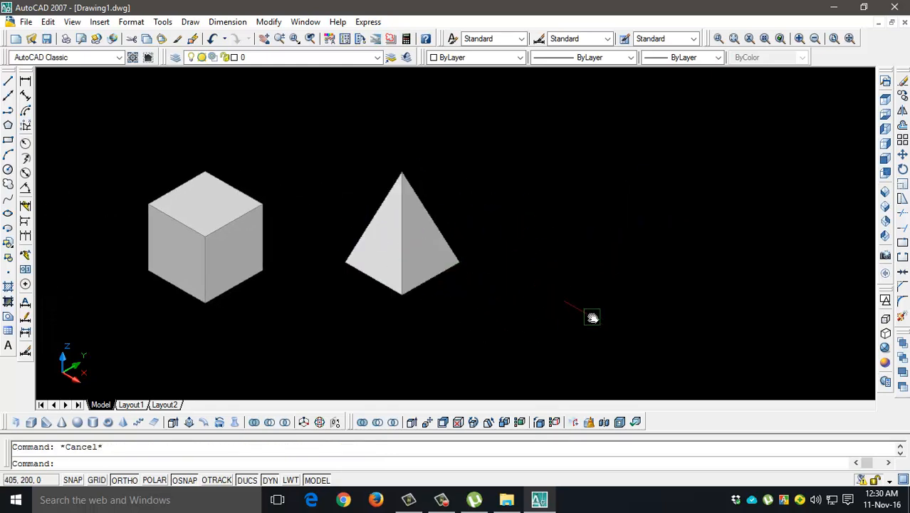
type("rec")
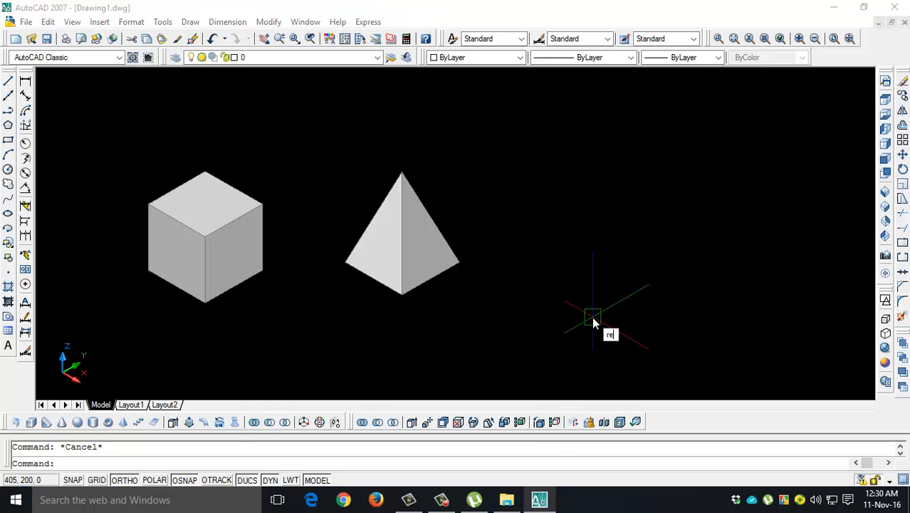
key("Return")
left_click(537, 238)
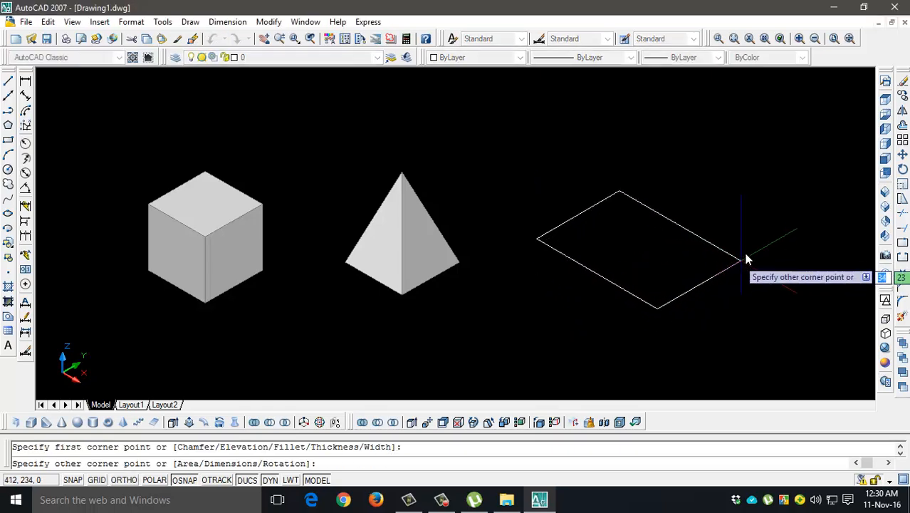
type("@2")
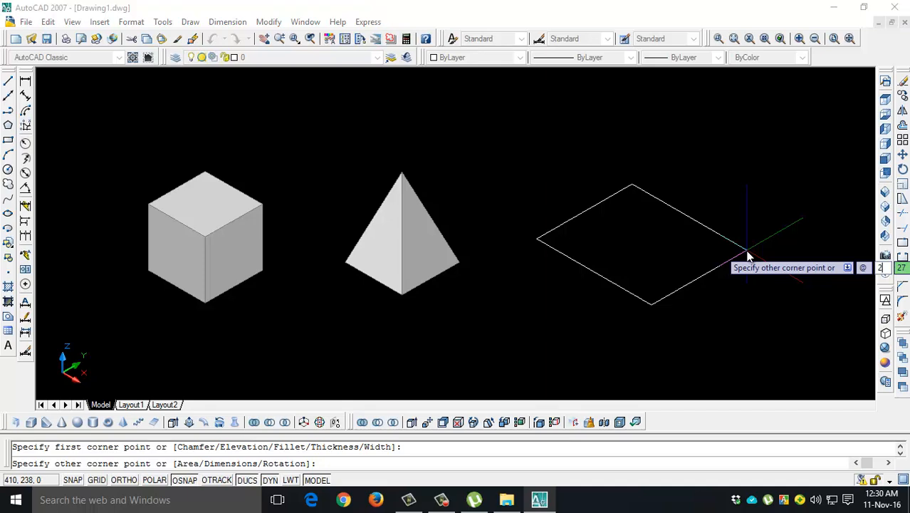
type("0,20")
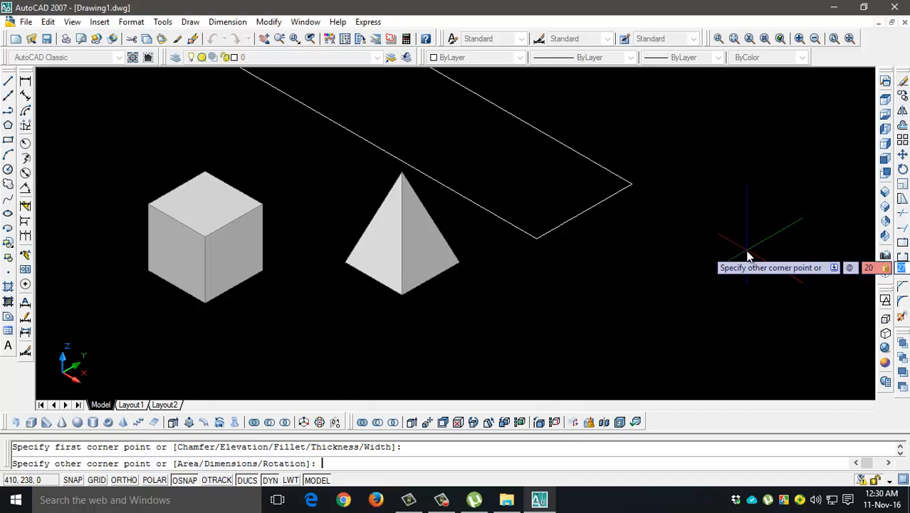
key("Return")
- Extrude the 20 by 20 rectangle with a taper angle of 30 and a height of 16
middle_click_drag(654, 276, 596, 309)
scroll(601, 284, "up", 2)
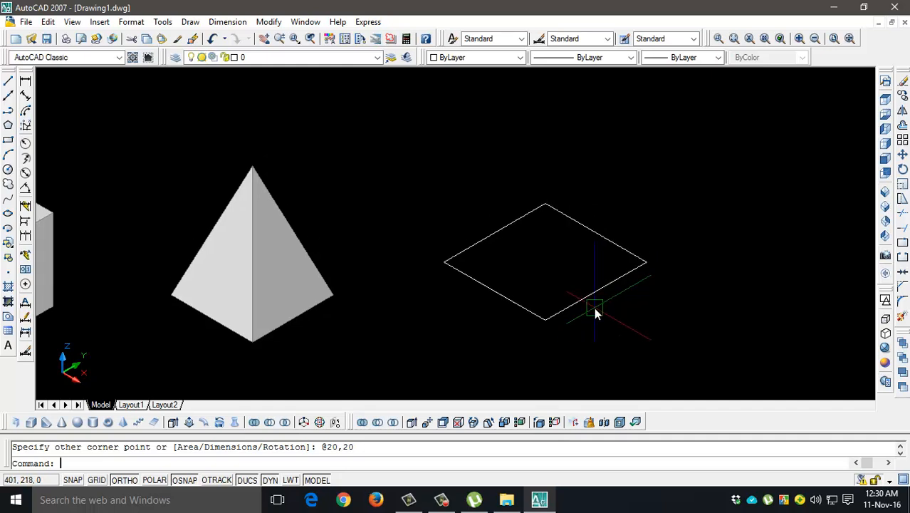
type("ext")
key("Return")
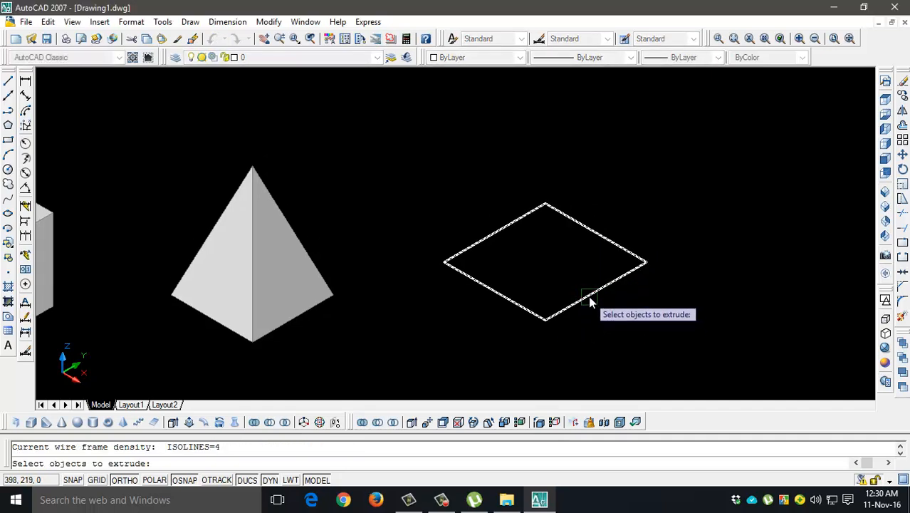
left_click(592, 295)
key("Return")
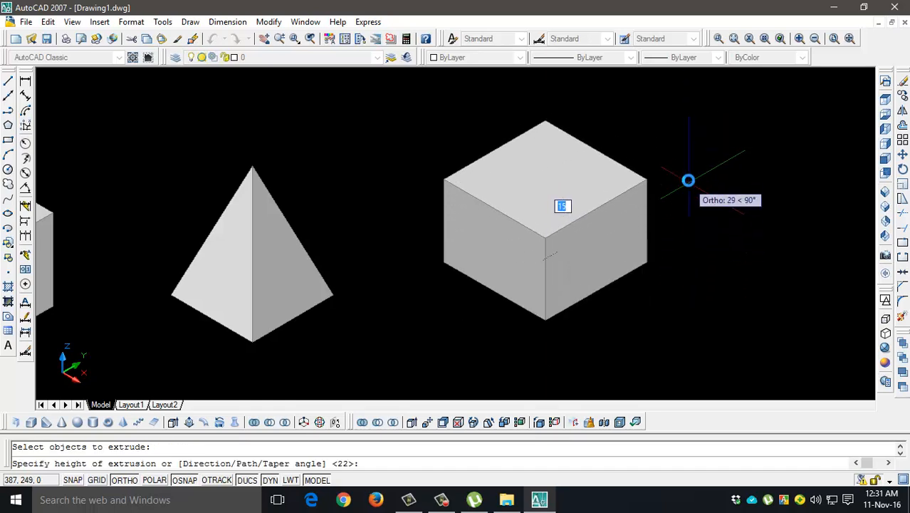
type("t")
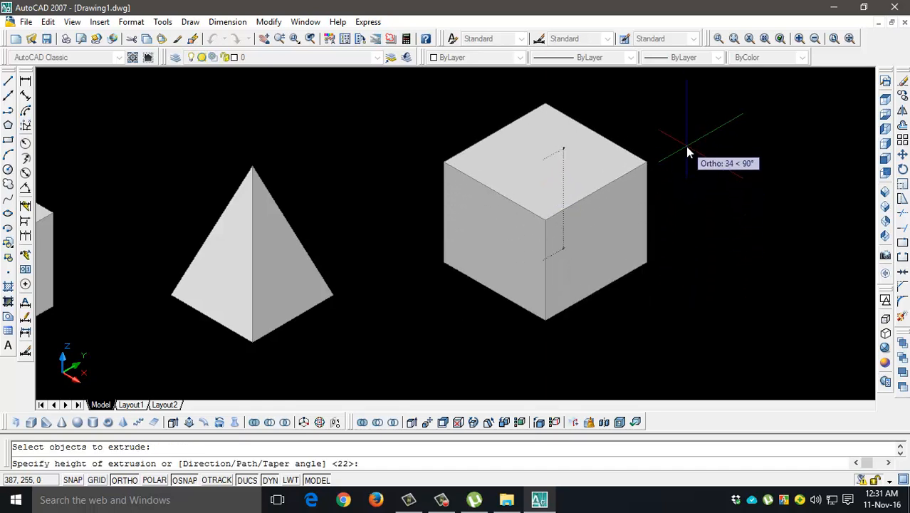
key("Return")
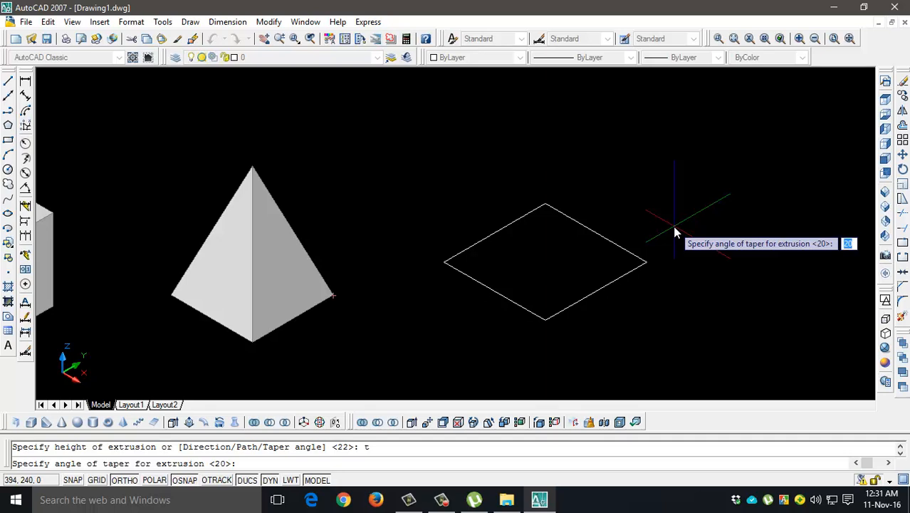
type("3")
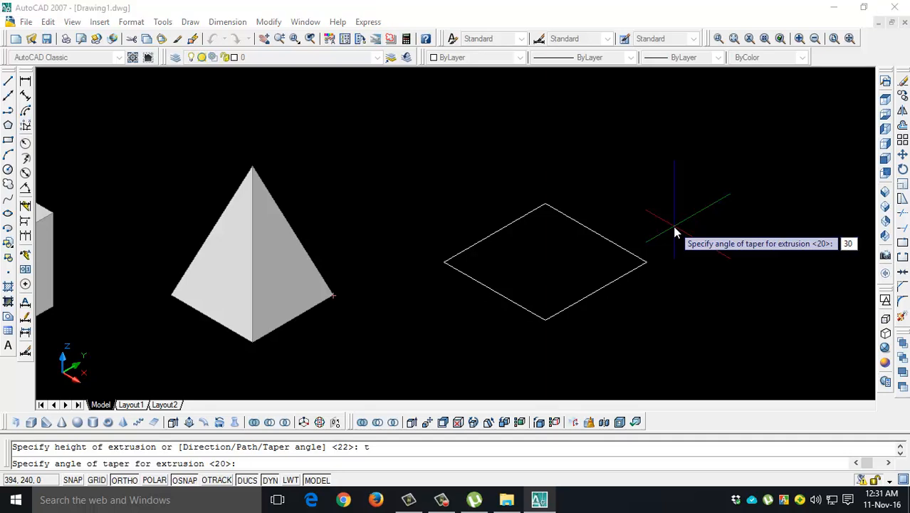
type("0")
key("Return")
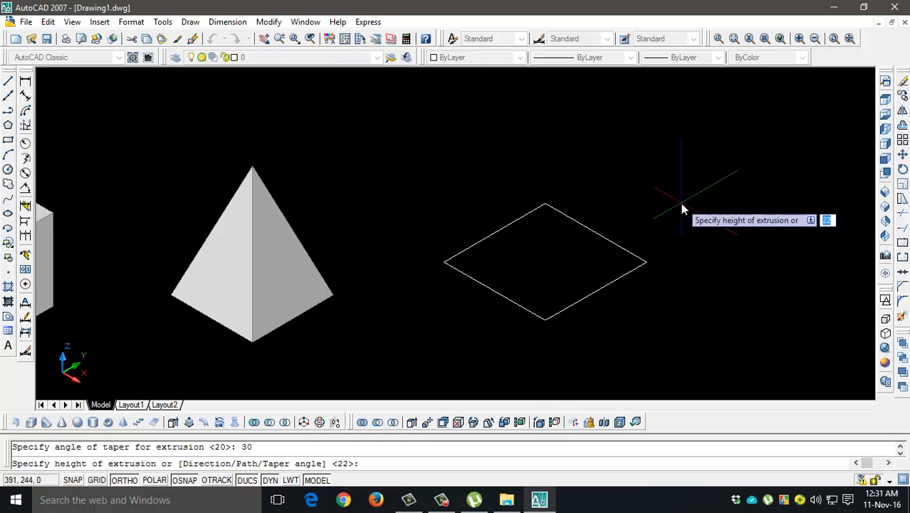
type("1")
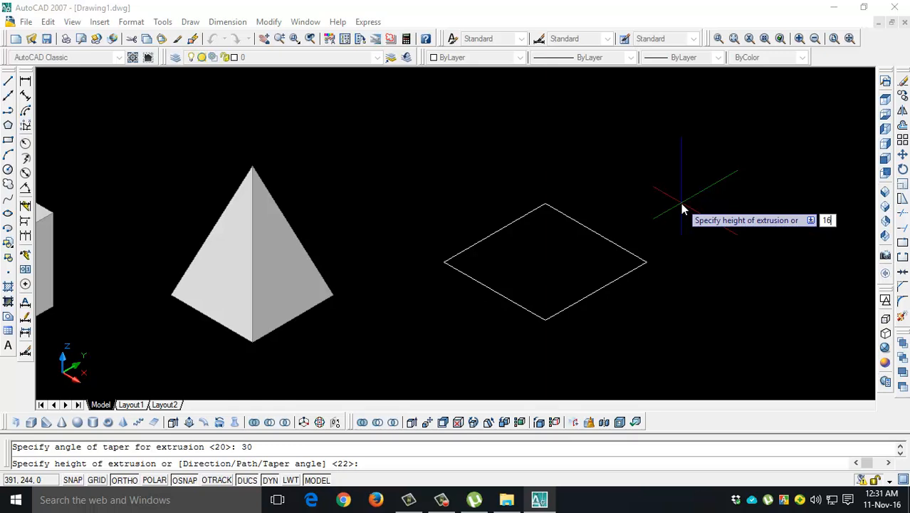
type("6")
key("Return")
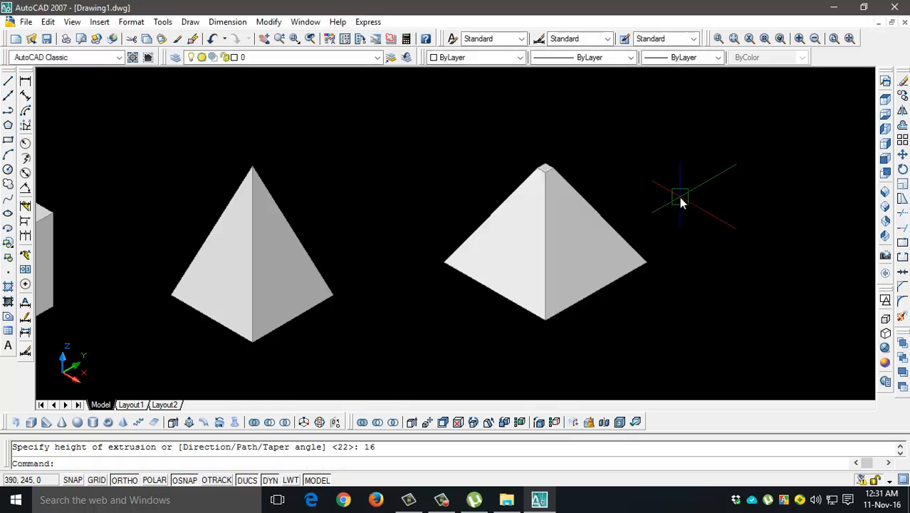
- Draw another 20 by 20 rectangle in the empty area beside the 30-degree tapered solid
scroll(536, 189, "up", 3)
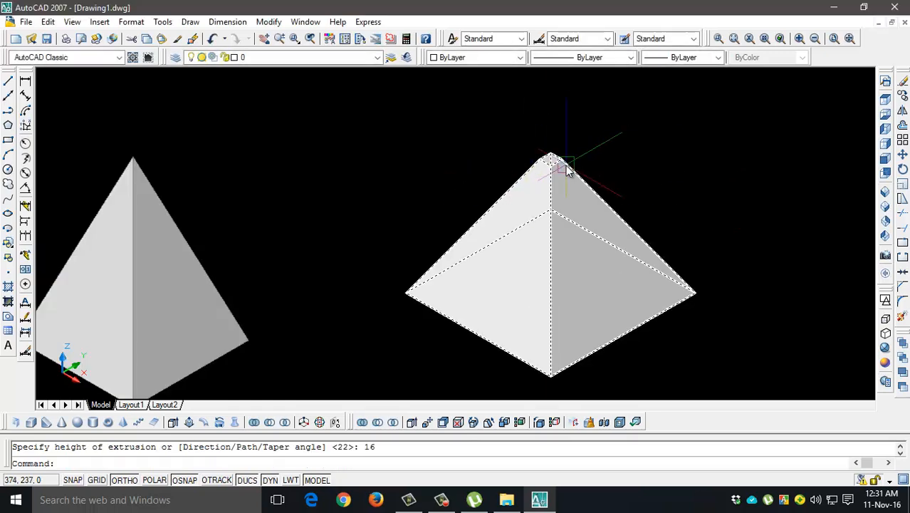
scroll(567, 165, "down", 4)
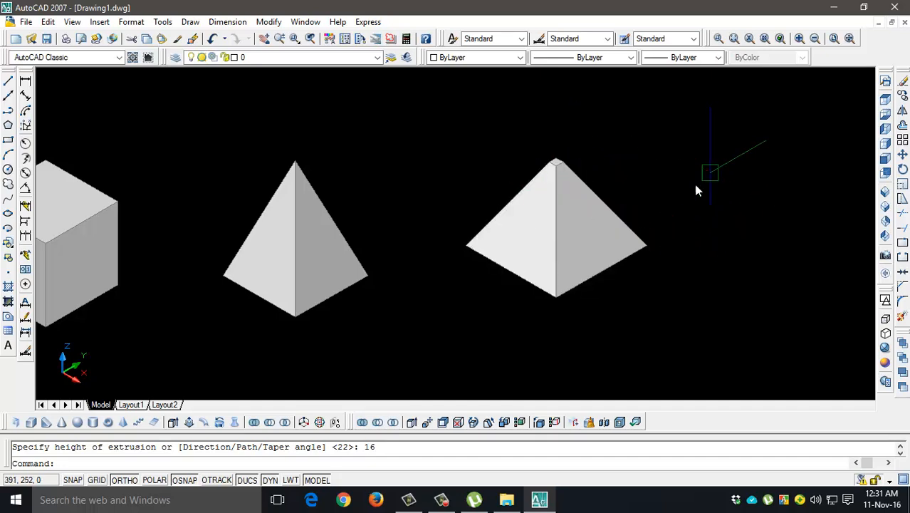
middle_click_drag(648, 249, 486, 243)
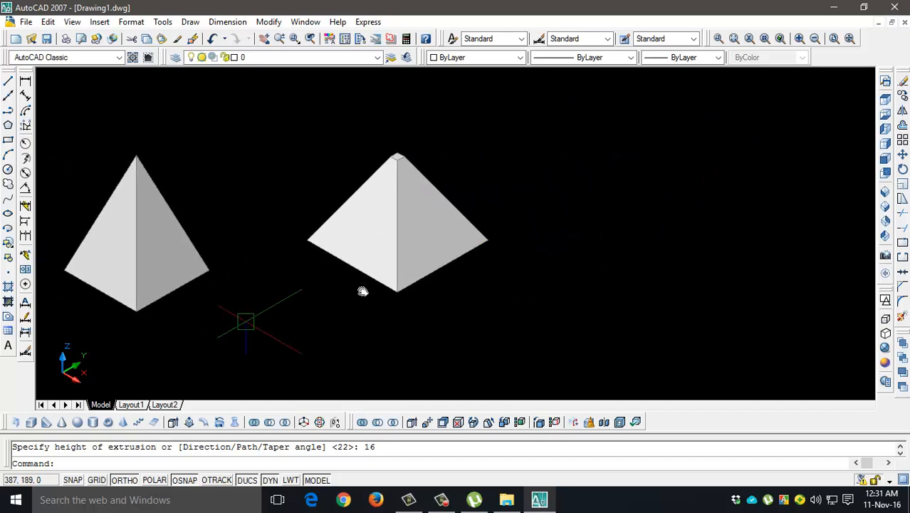
scroll(412, 164, "down", 4)
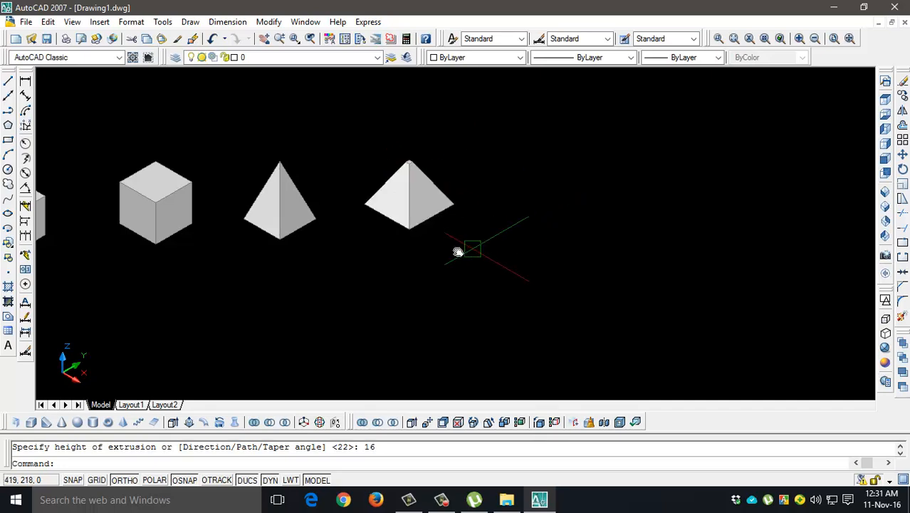
scroll(458, 239, "up", 4)
middle_click_drag(458, 238, 455, 248)
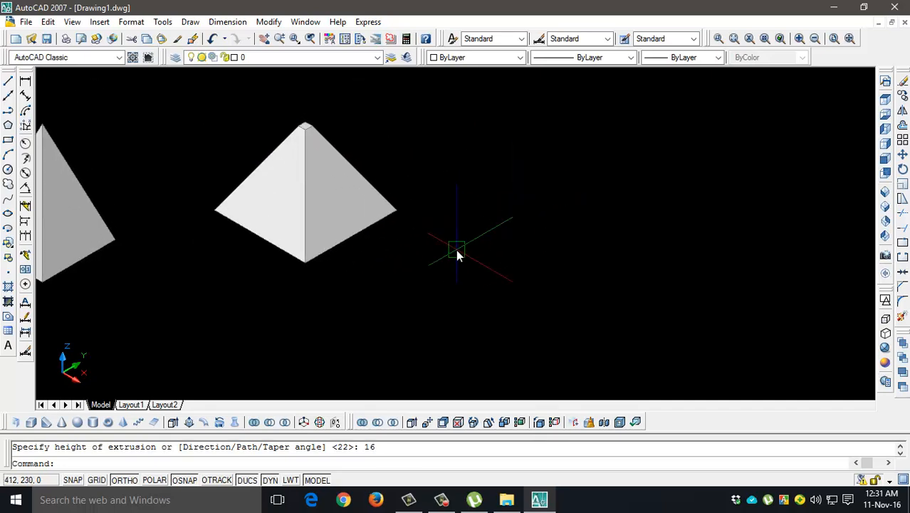
type("rec")
key("Return")
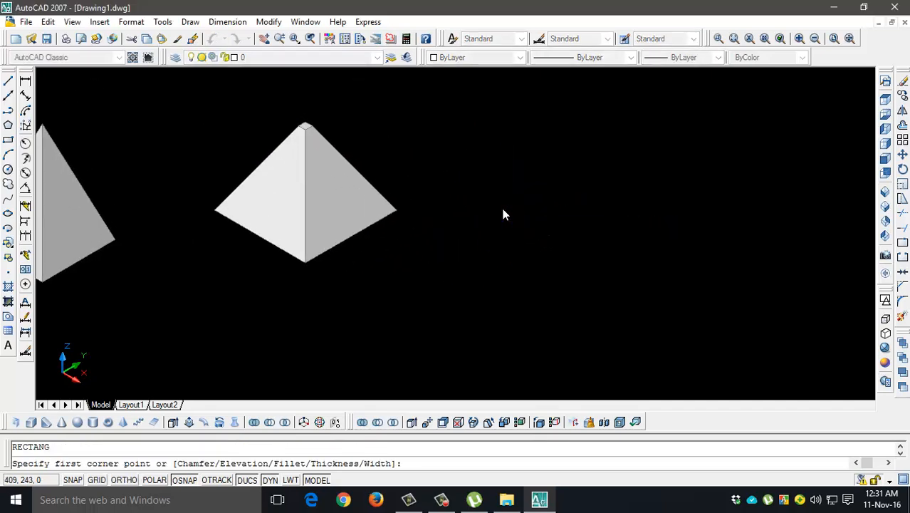
left_click(503, 209)
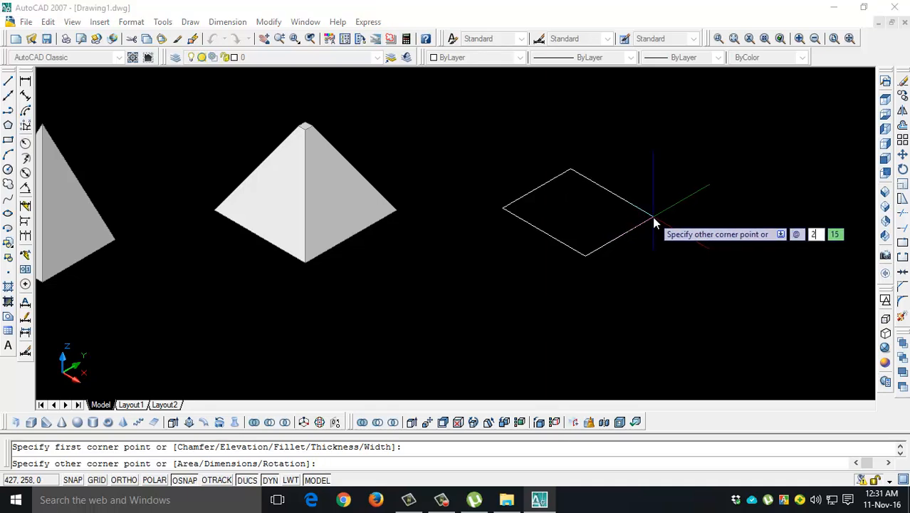
type("20,20")
key("BackSpace")
key("BackSpace")
key("BackSpace")
type(",2")
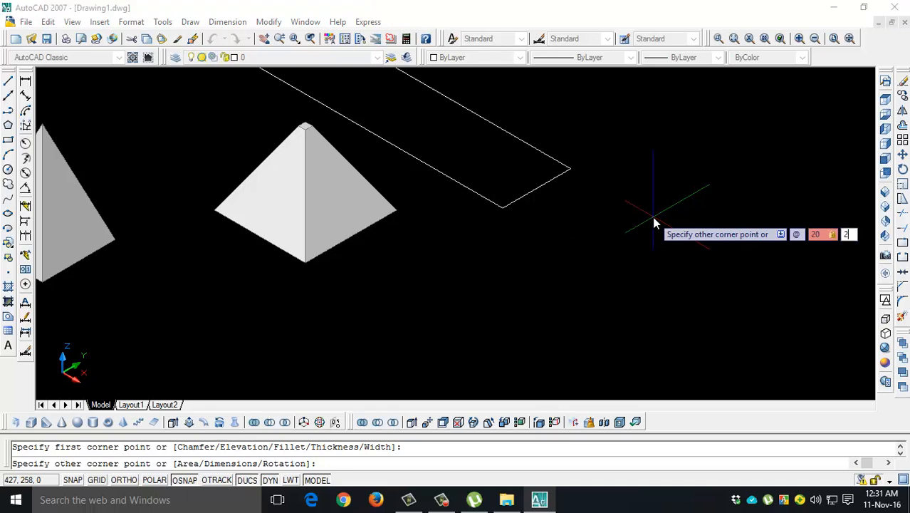
type("0")
key("Return")
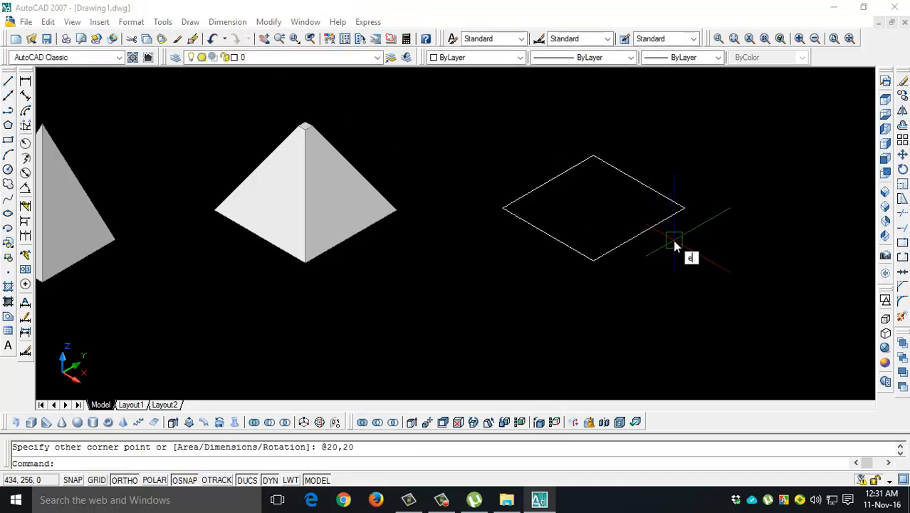
type("ext")
key("Return")
left_click(660, 227)
key("Return")
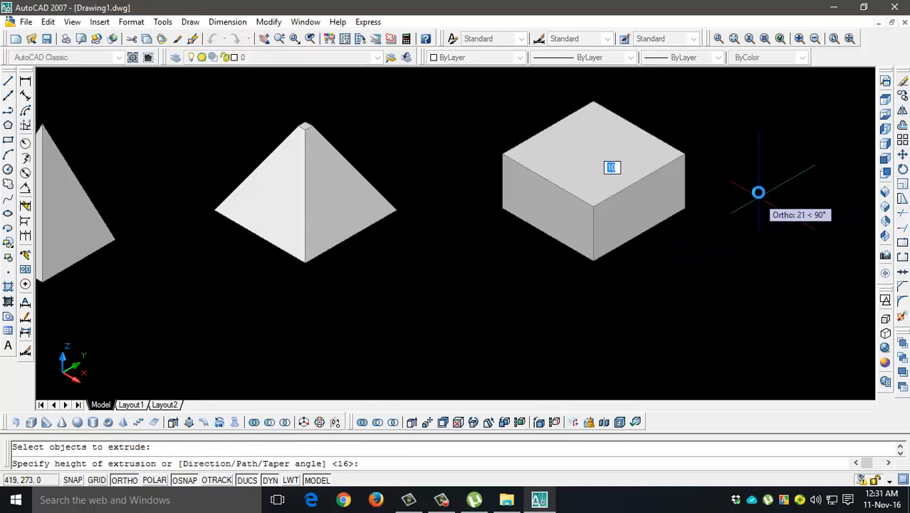
key("ctrl+z")
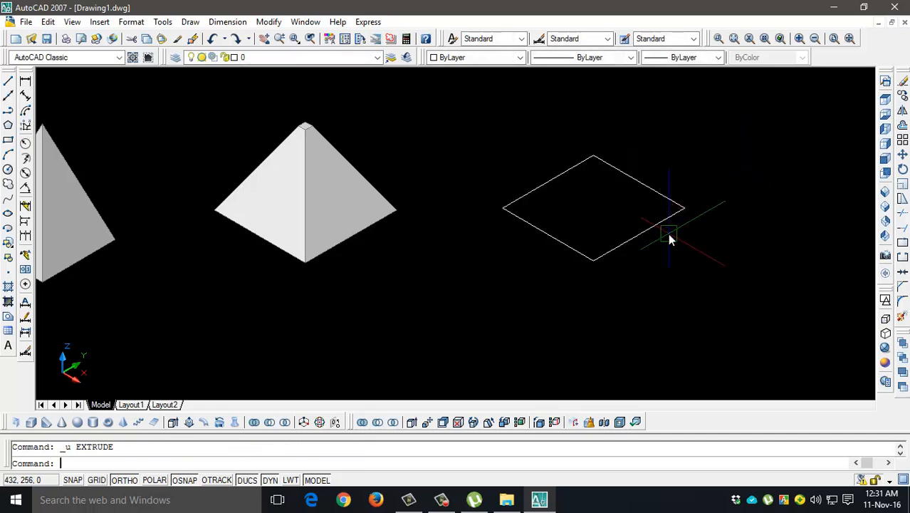
- Extrude the newest 20 by 20 rectangle into a truncated pyramid with a taper angle of 15 and a height of 18
type("ext")
key("Return")
left_click(650, 232)
key("Return")
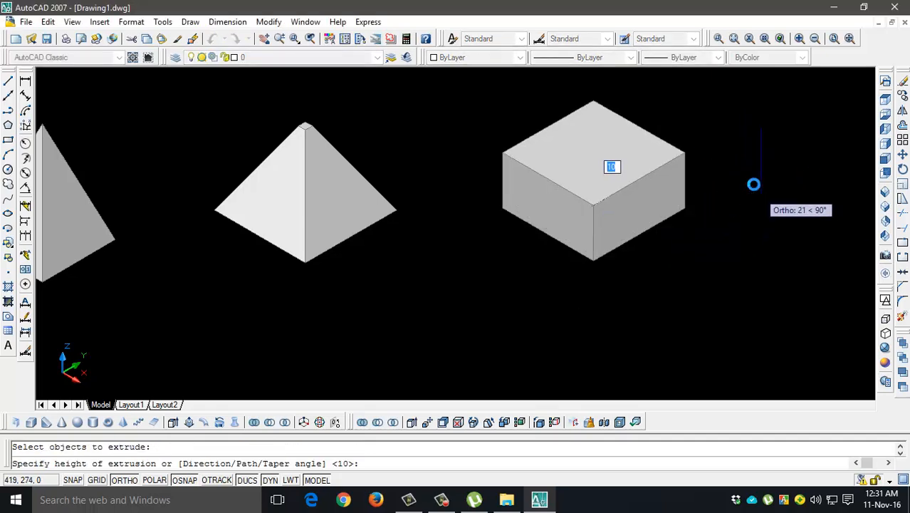
middle_click_drag(745, 136, 666, 210)
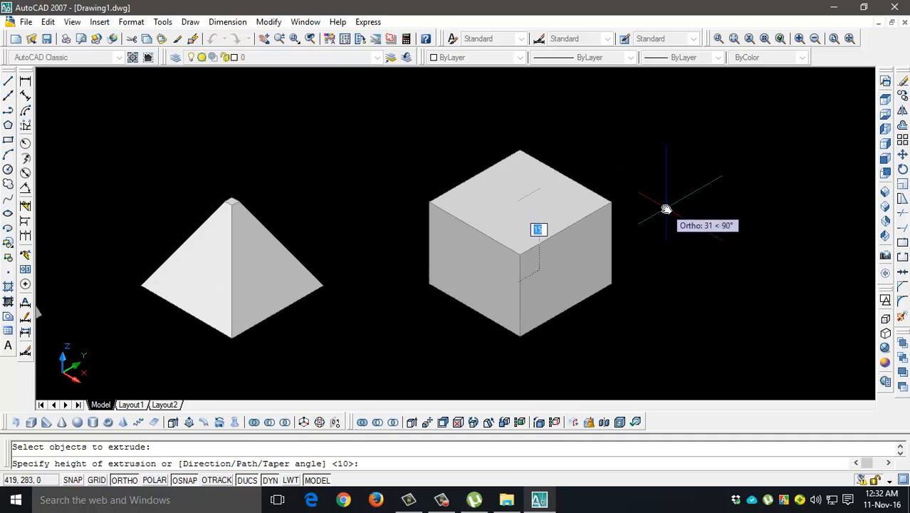
type("t")
key("Return")
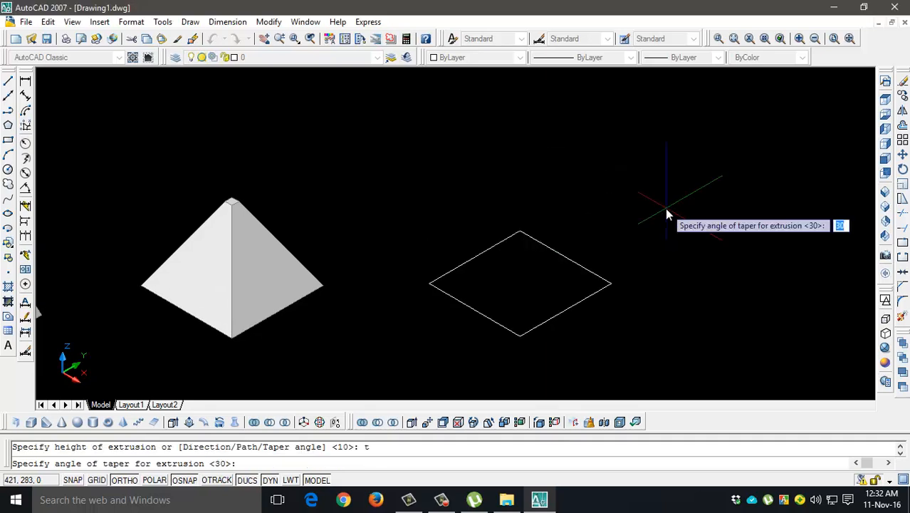
type("15")
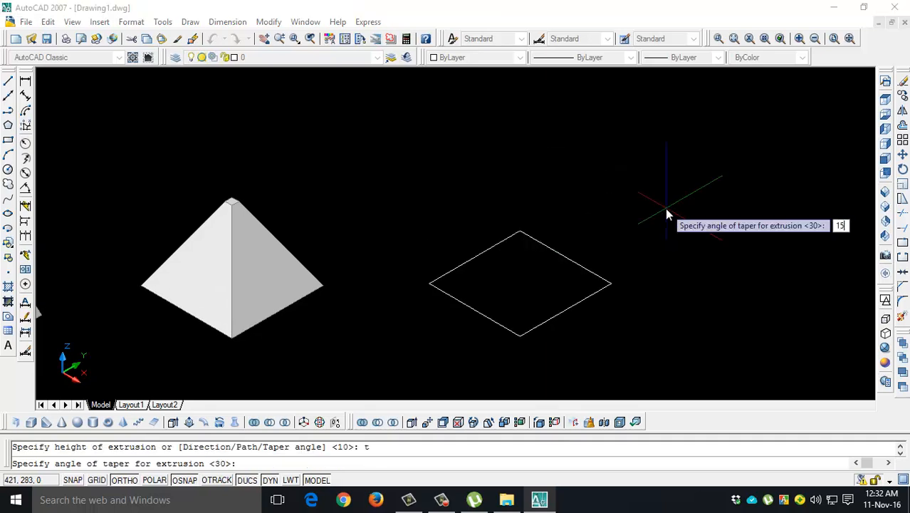
key("Return")
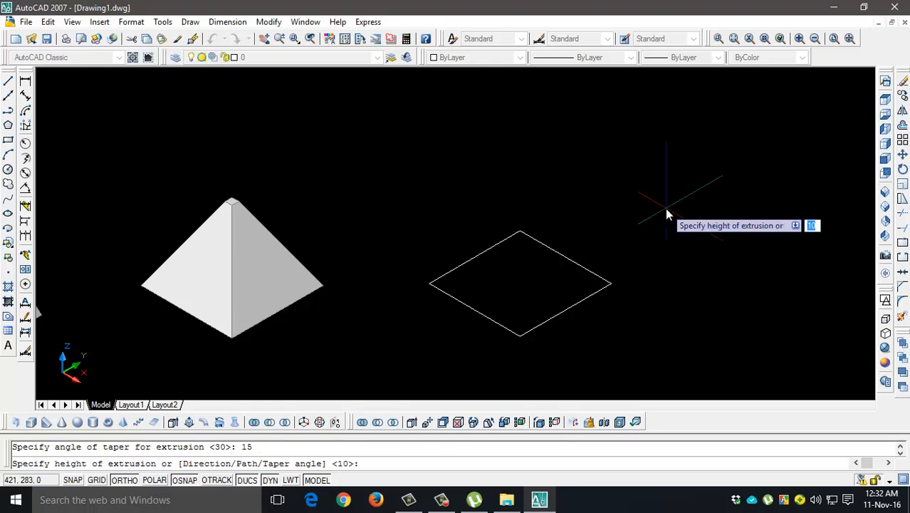
type("18")
key("Return")
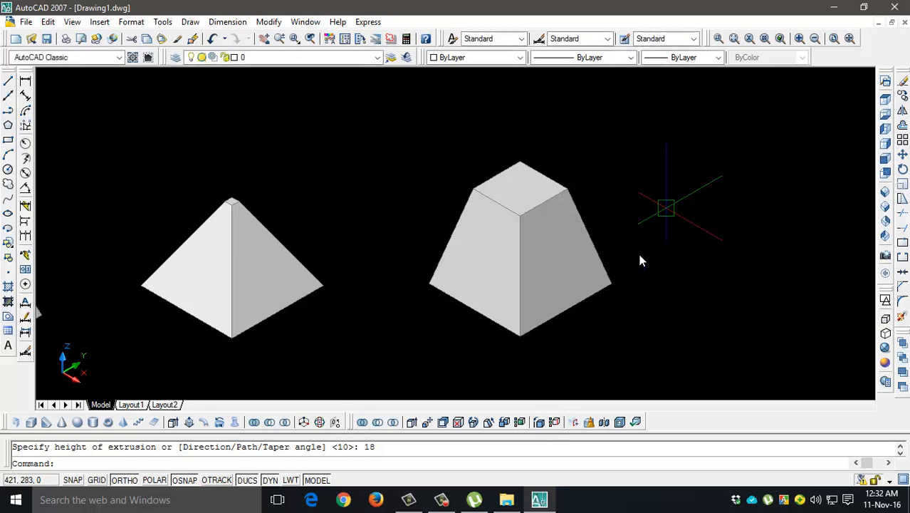
- Examine the row of extruded solids and the other solid models across the whole drawing
scroll(610, 275, "down", 3)
scroll(548, 292, "up", 7)
middle_click_drag(555, 299, 647, 240)
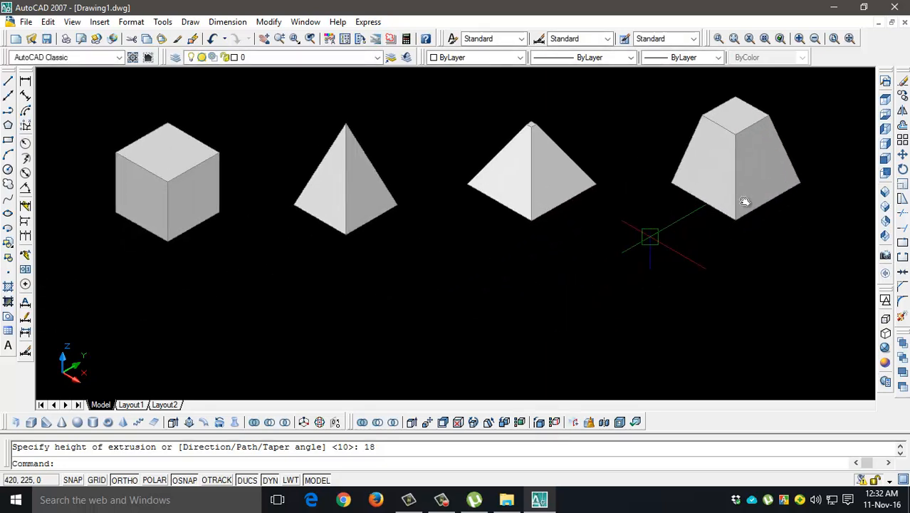
scroll(745, 202, "down", 6)
scroll(542, 260, "down", 5)
scroll(567, 253, "up", 2)
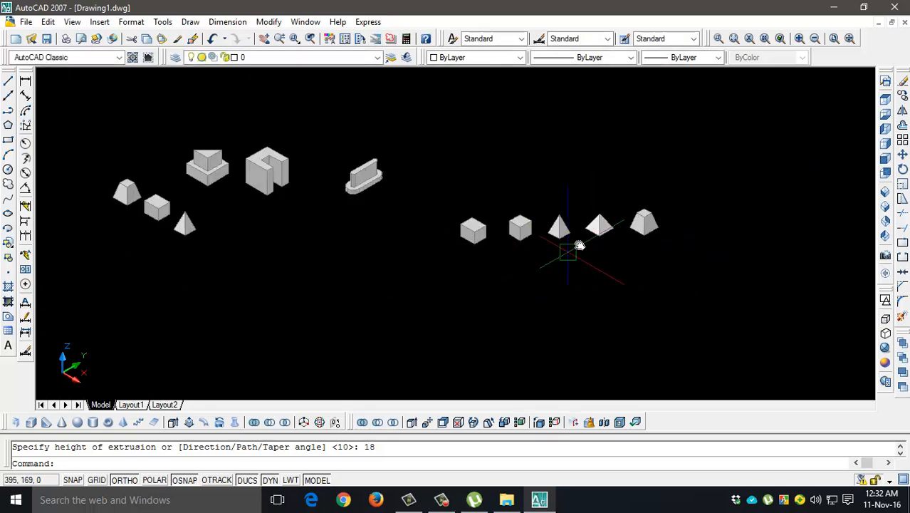
middle_click_drag(391, 268, 439, 278)
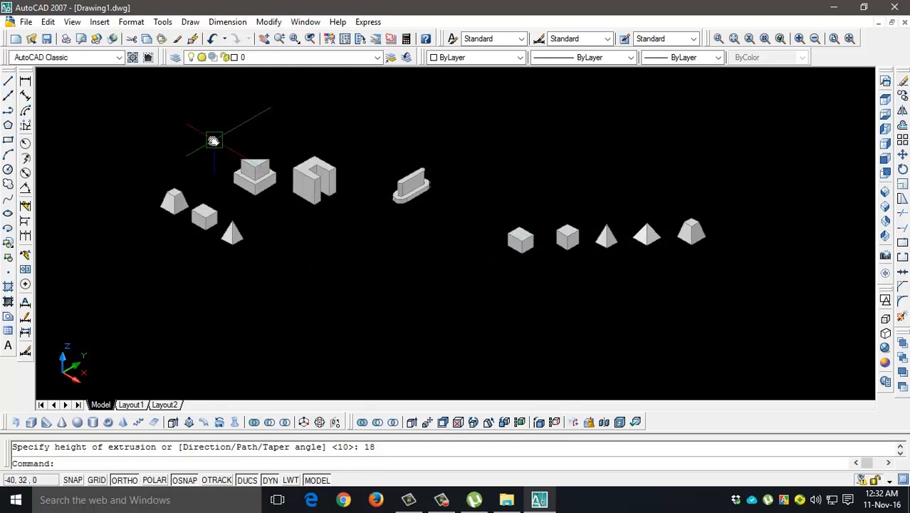
scroll(239, 165, "up", 5)
scroll(403, 218, "down", 4)
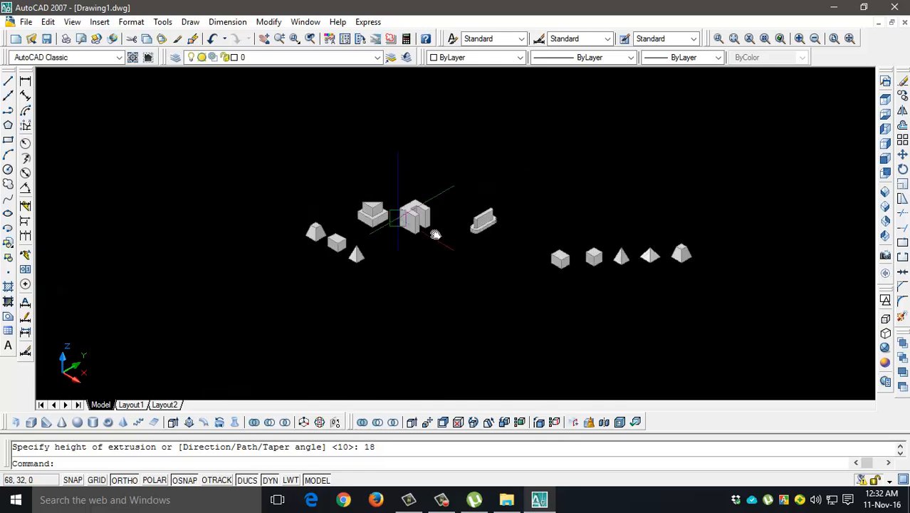
- Examine the stepped triangular-prism solid and the surrounding models, ending at the empty area near the row of extruded solids
scroll(437, 245, "up", 8)
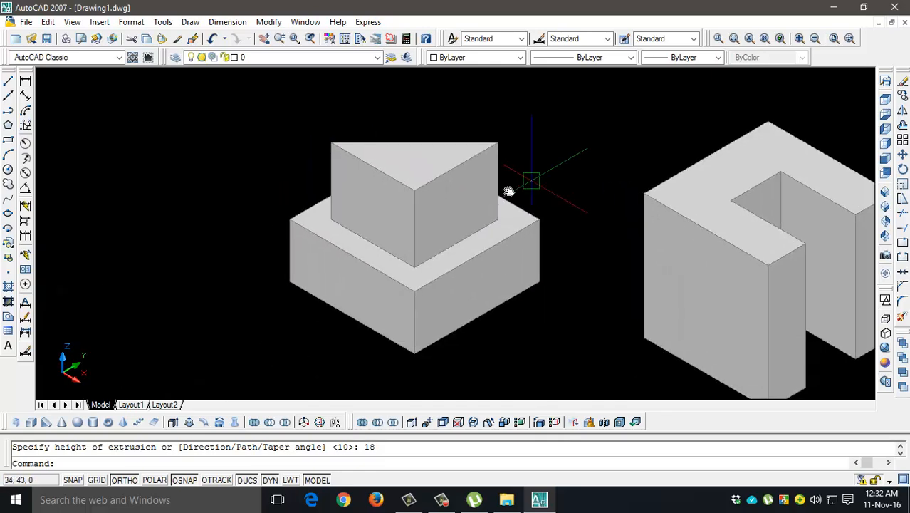
scroll(443, 216, "down", 5)
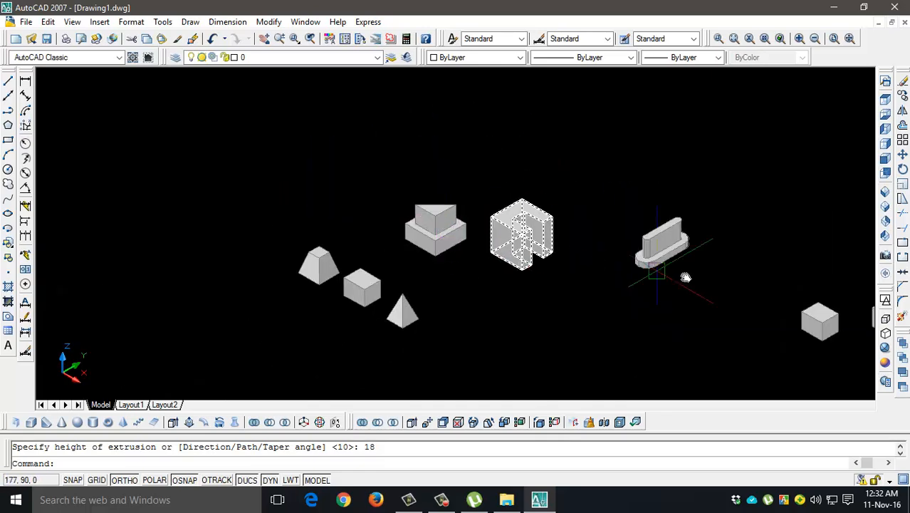
middle_click_drag(685, 277, 561, 103)
middle_click_drag(204, 338, 480, 229)
middle_click_drag(282, 220, 409, 296)
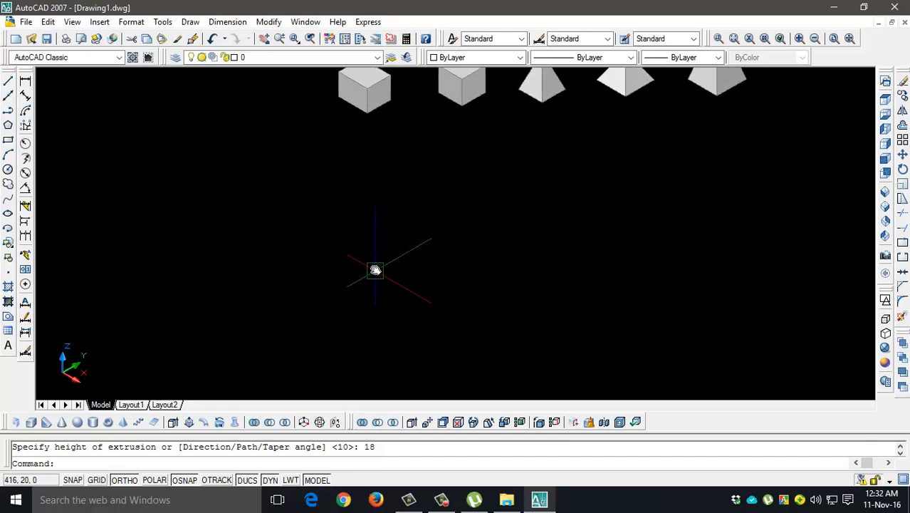
middle_click_drag(472, 276, 437, 218)
- Show the drawing from the top, with the plan of the square base and triangle in view
left_click(886, 99)
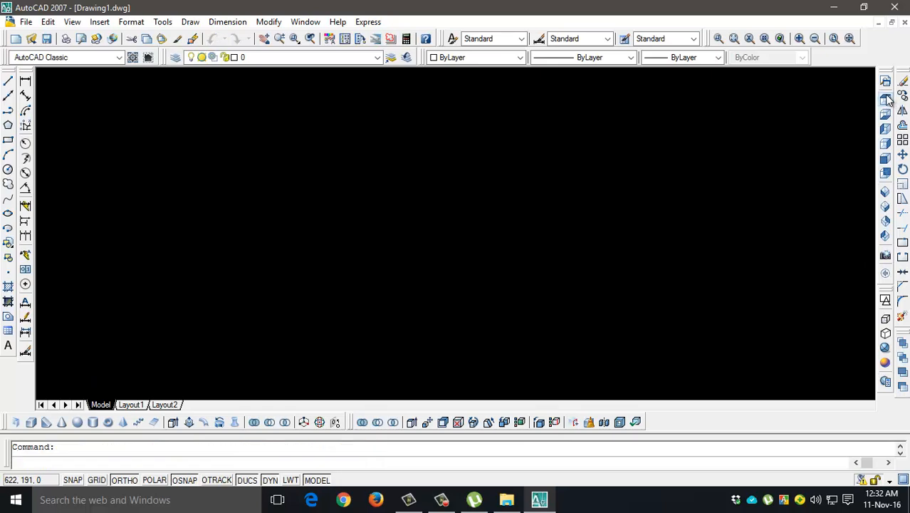
middle_click_drag(548, 383, 302, 266)
scroll(300, 261, "up", 2)
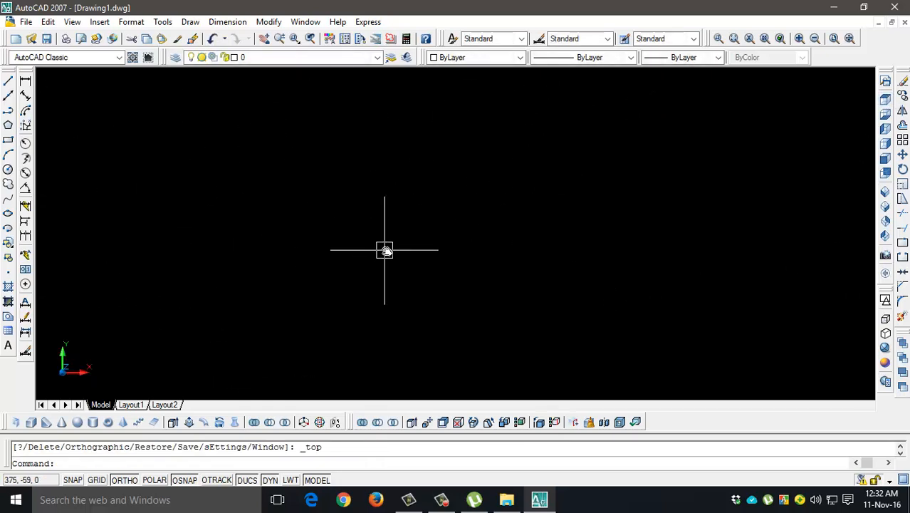
scroll(384, 250, "down", 5)
scroll(382, 248, "up", 3)
scroll(265, 235, "up", 3)
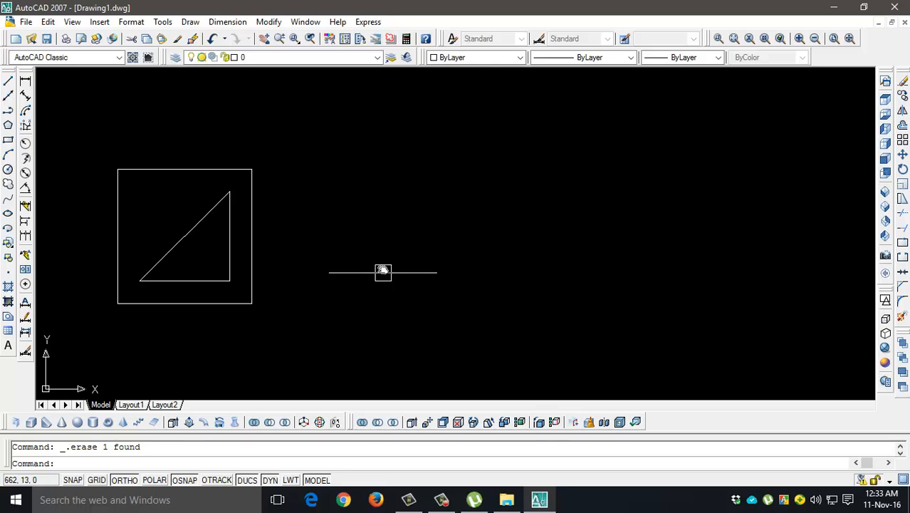
type("rec")
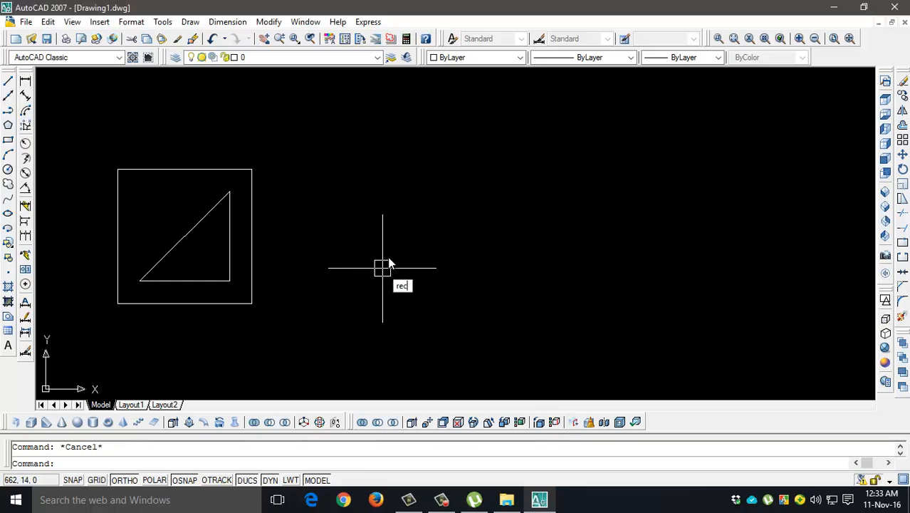
key("Return")
left_click(388, 163)
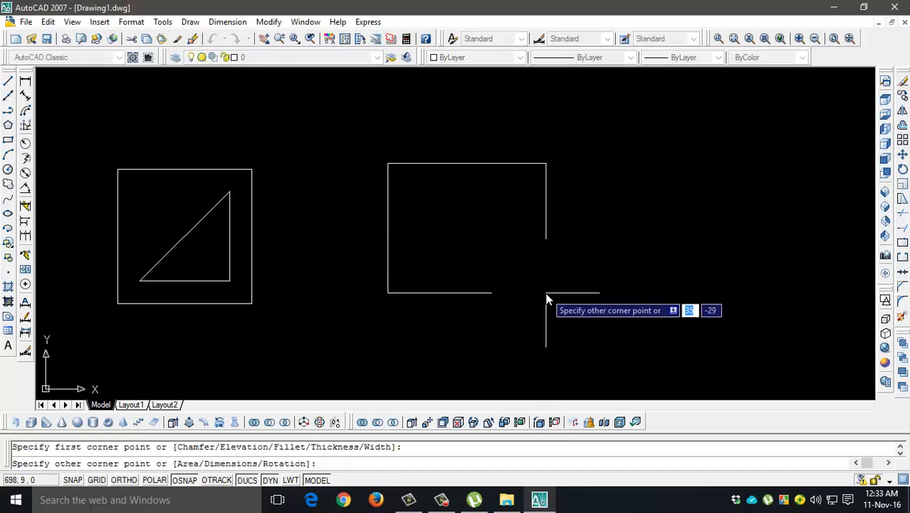
key("Escape")
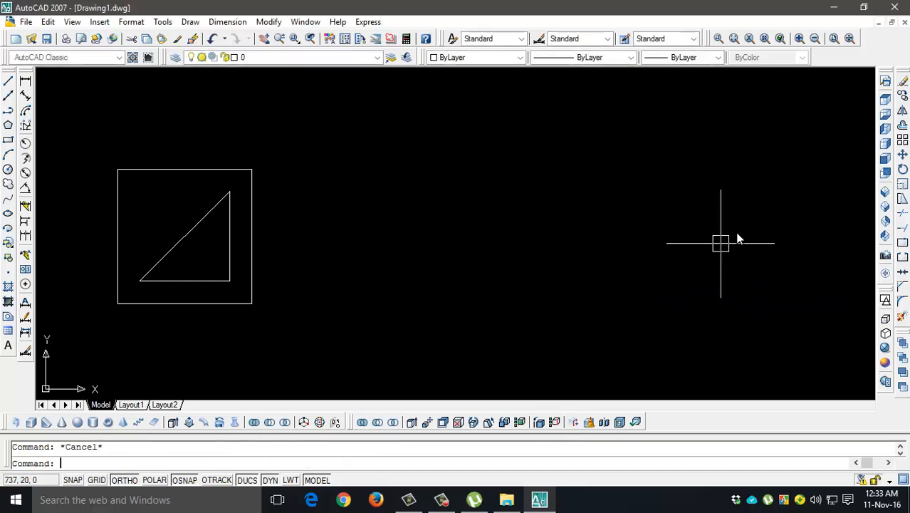
- Restore the top view and examine the plan of the square base with the triangle inside it
left_click(886, 99)
scroll(610, 248, "up", 6)
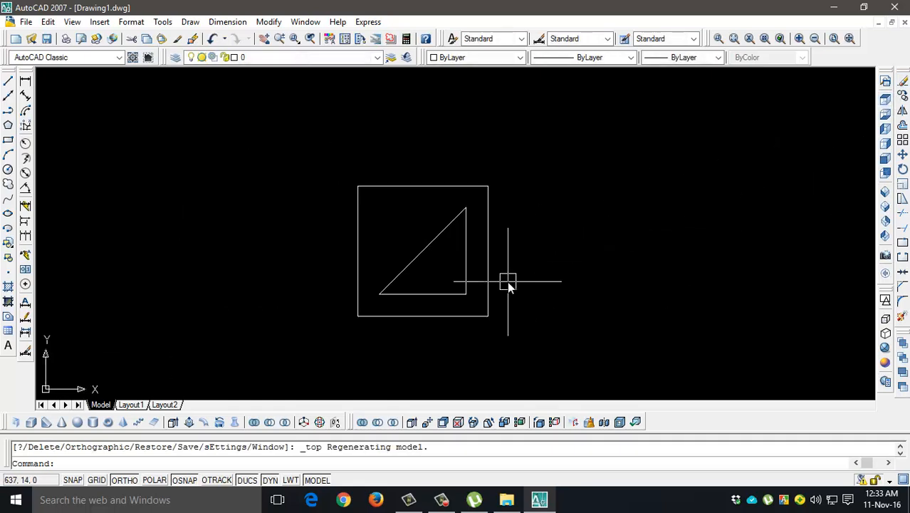
scroll(527, 255, "down", 6)
middle_click_drag(696, 255, 867, 218)
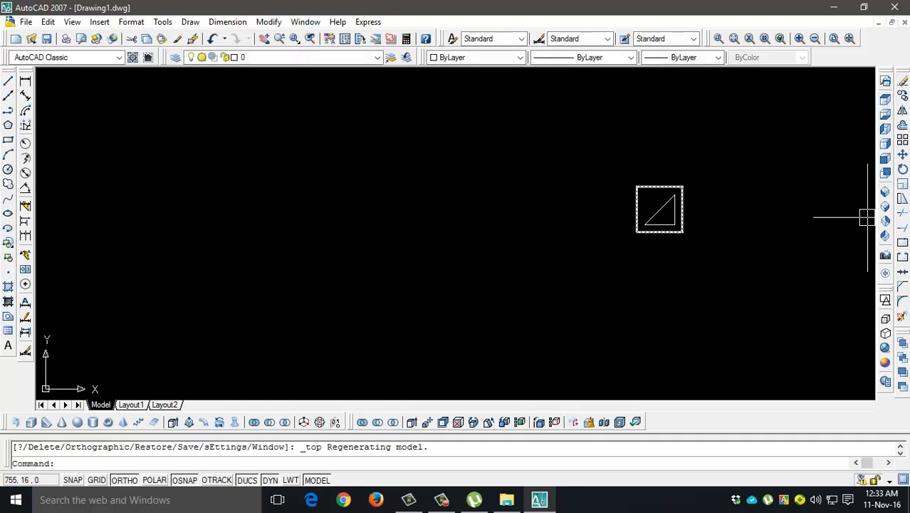
scroll(681, 234, "down", 3)
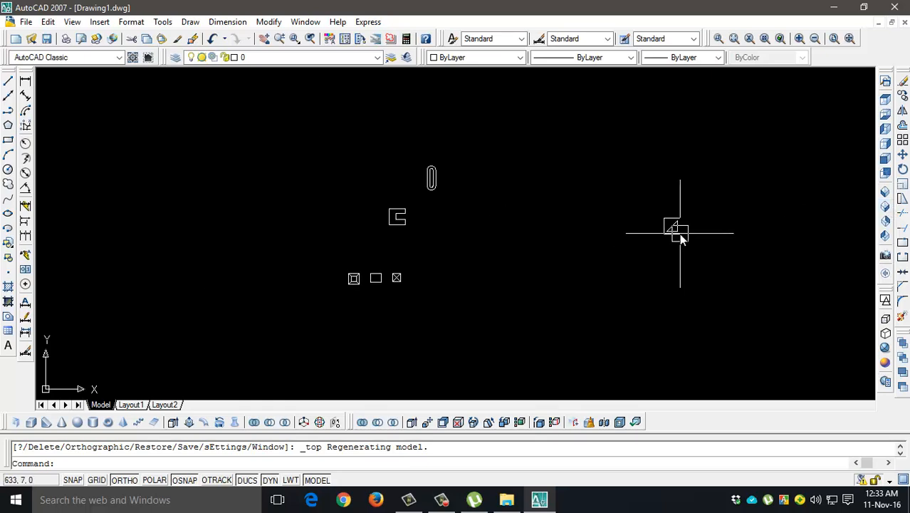
scroll(681, 233, "up", 5)
middle_click_drag(684, 198, 660, 227)
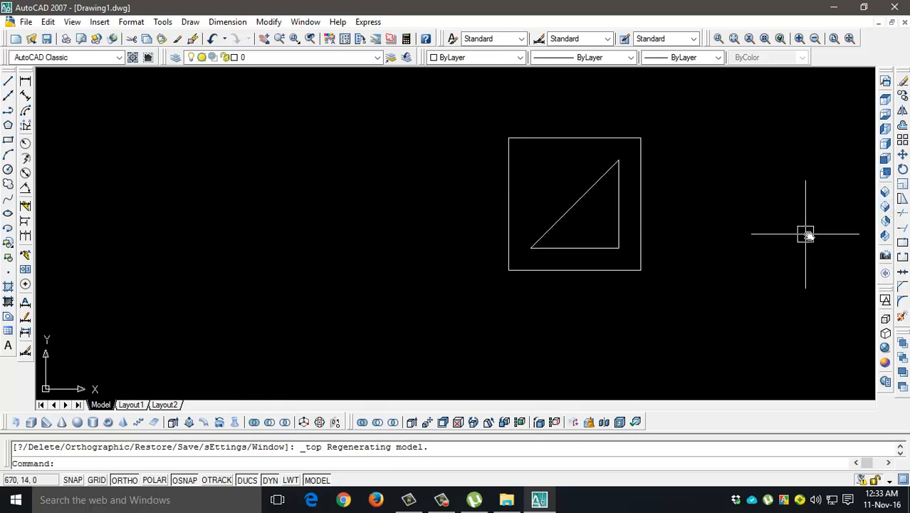
- Inspect the triangular prism on its square base in the shaded Realistic southeast isometric view, orbiting it both ways and undoing each orbit
left_click(887, 207)
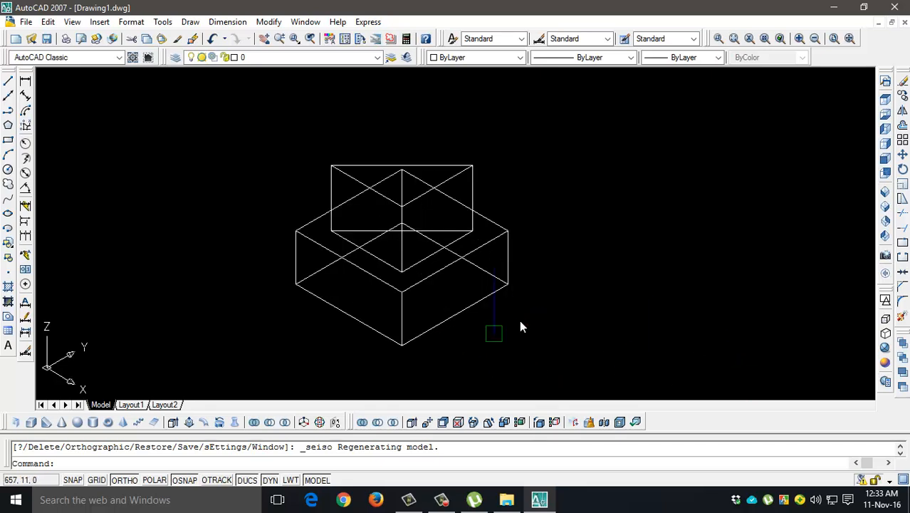
left_click(884, 349)
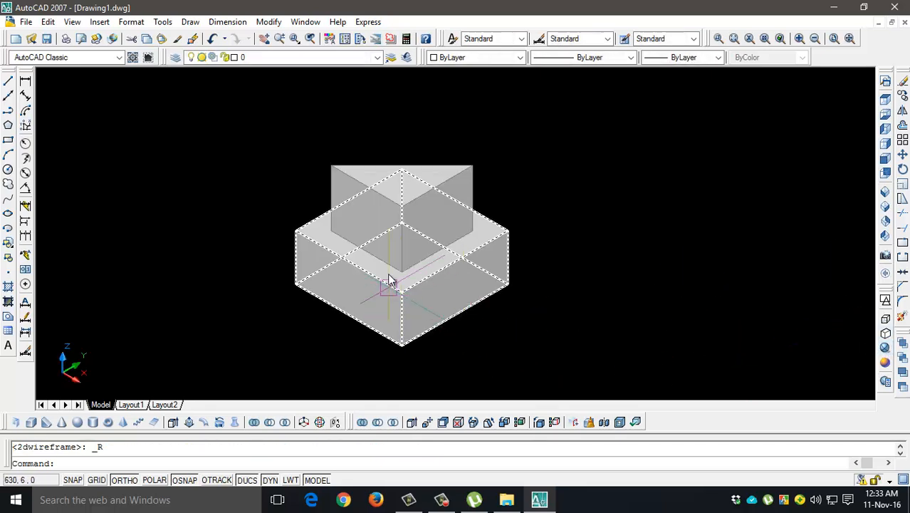
mouse_move(422, 293)
middle_mouse_down("shift")
mouse_move(386, 321)
mouse_move(527, 342)
mouse_move(595, 324)
mouse_move(654, 280)
mouse_move(559, 327)
mouse_move(378, 325)
mouse_move(407, 335)
mouse_move(491, 326)
mouse_move(473, 305)
middle_mouse_up("shift")
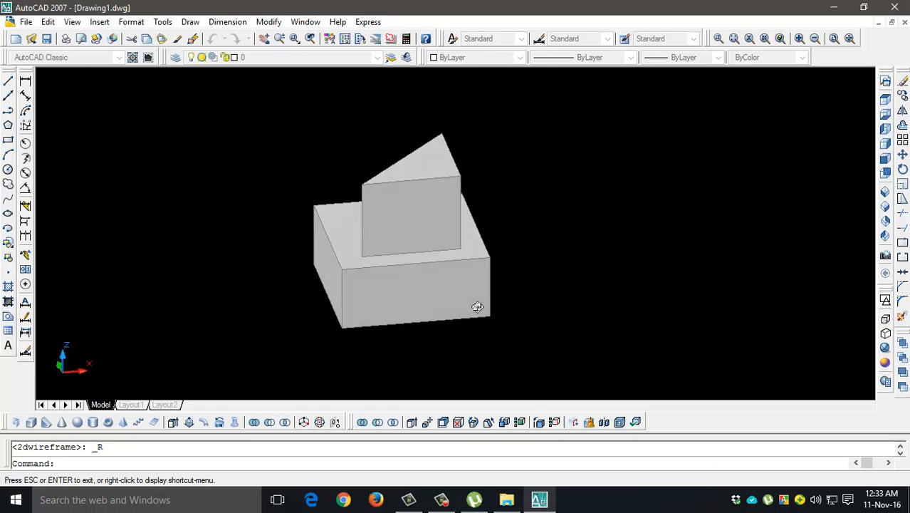
key("ctrl+z")
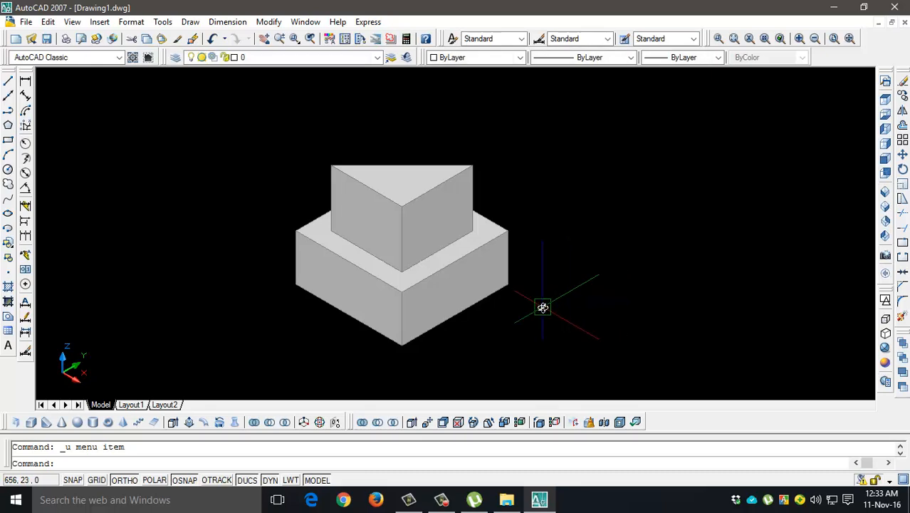
mouse_move(420, 335)
middle_mouse_down("shift")
mouse_move(470, 345)
mouse_move(587, 339)
mouse_move(634, 299)
mouse_move(560, 260)
mouse_move(524, 310)
mouse_move(605, 340)
mouse_move(498, 354)
mouse_move(343, 329)
mouse_move(336, 313)
middle_mouse_up("shift")
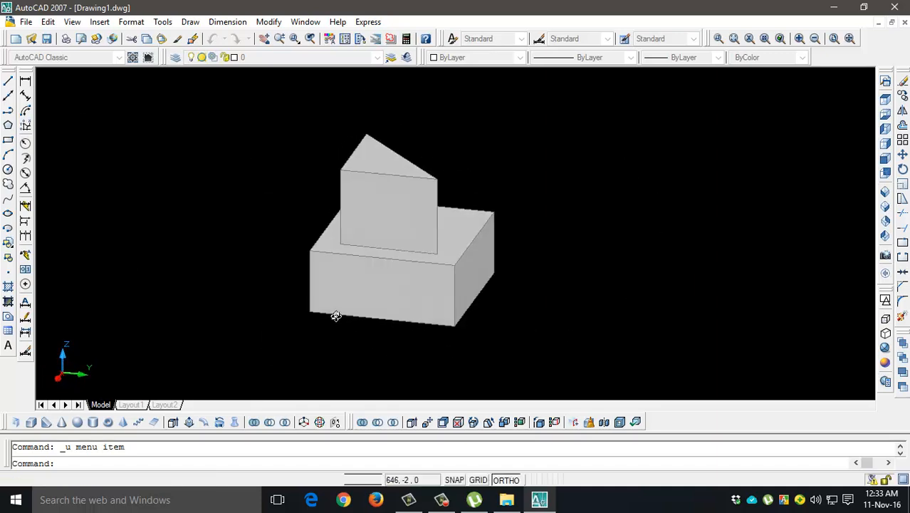
key("ctrl+z")
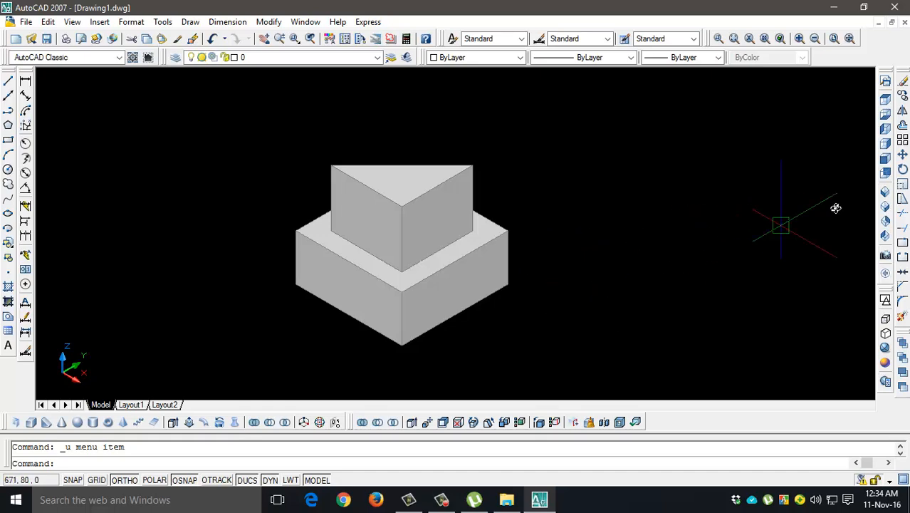
- Draw a 30 by 30 rectangle beside the square-and-triangle plan, using the top view and the 2D wireframe style
left_click(886, 100)
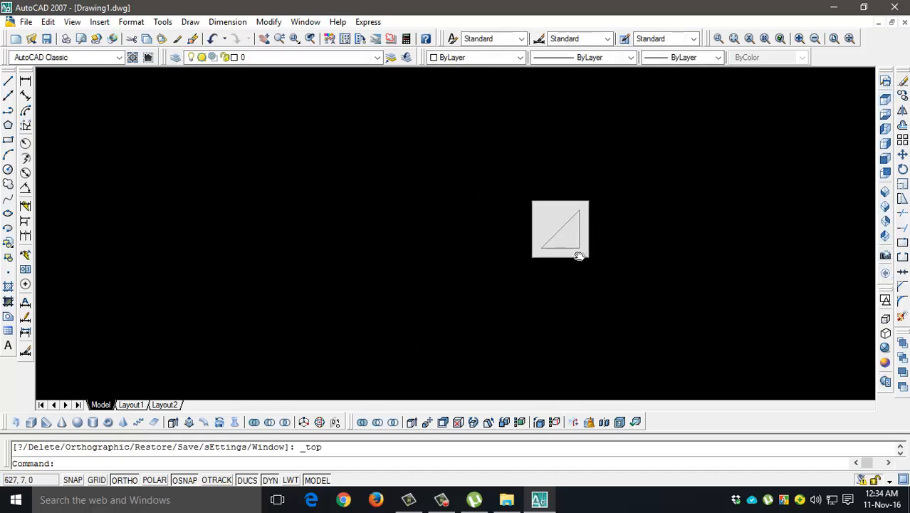
left_click(887, 302)
type("rec")
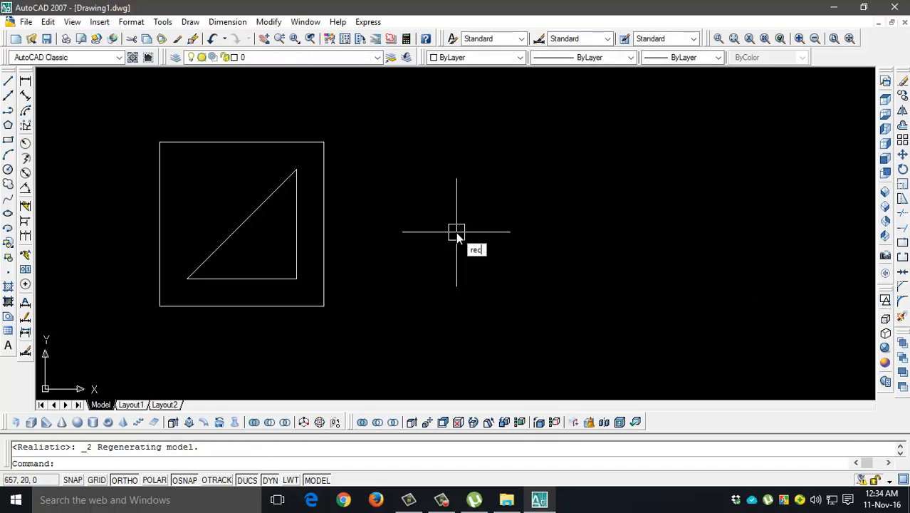
key("Return")
left_click(441, 149)
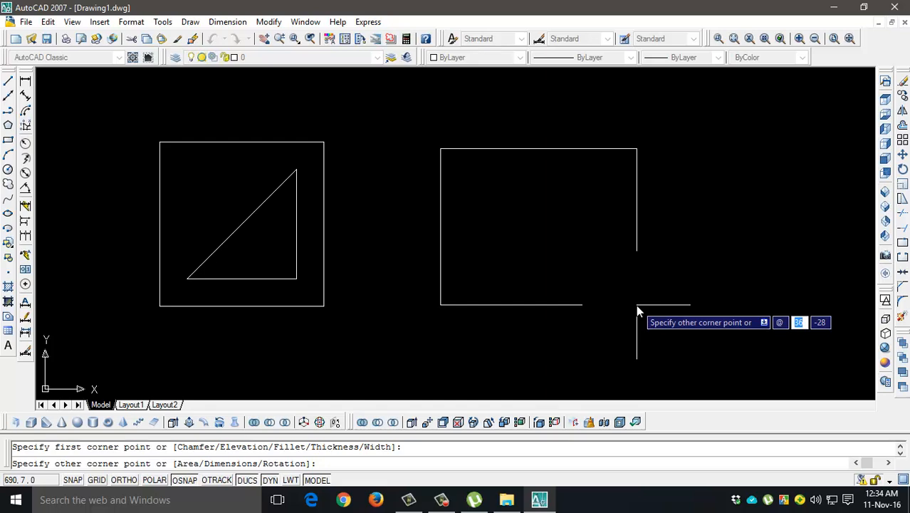
type("30,30")
key("Return")
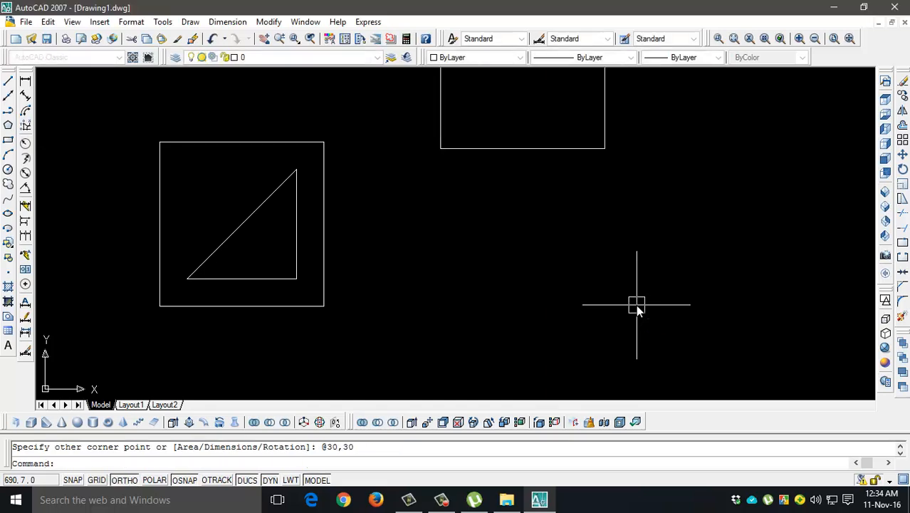
- Move the new 30 by 30 rectangle horizontally, farther away from the square-and-triangle plan
middle_click_drag(646, 264, 527, 307)
scroll(526, 307, "down", 2)
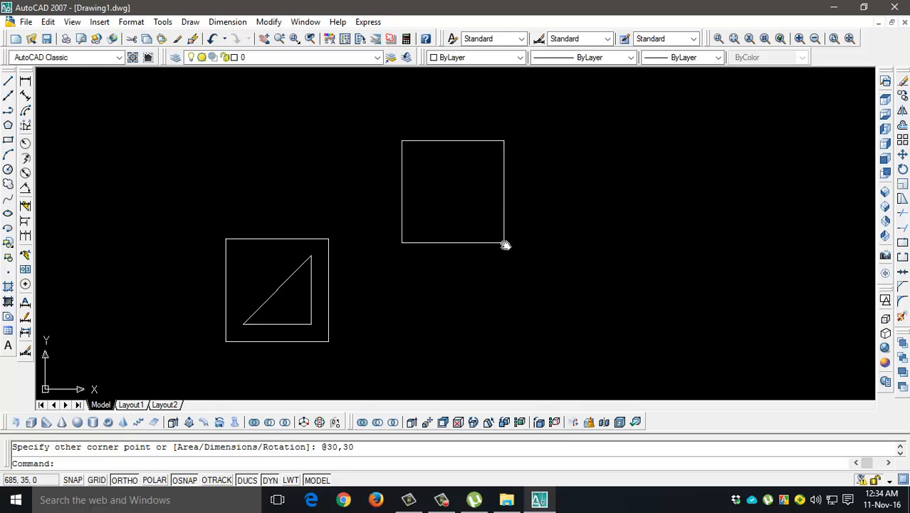
left_click(506, 243)
type("m")
key("Return")
left_click(498, 308)
left_click(630, 329)
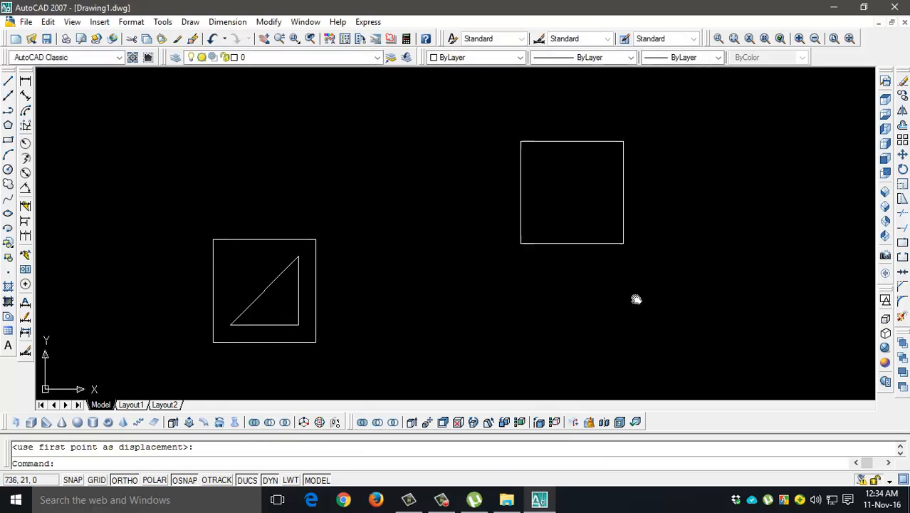
- Move the 30 by 30 rectangle straight down until it sits roughly level with the square-and-triangle plan
middle_click_drag(636, 299, 453, 276)
left_click(465, 238)
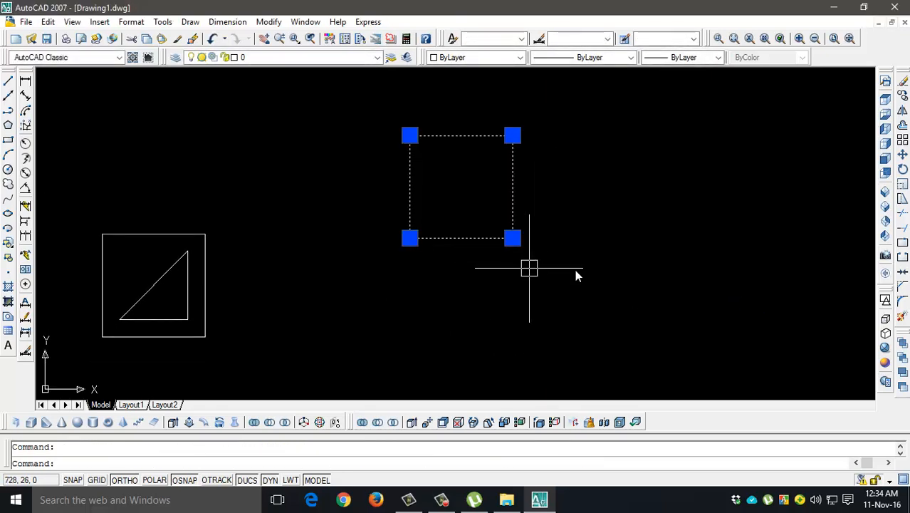
type("m")
key("Return")
left_click(563, 271)
left_click(562, 349)
scroll(466, 308, "up", 3)
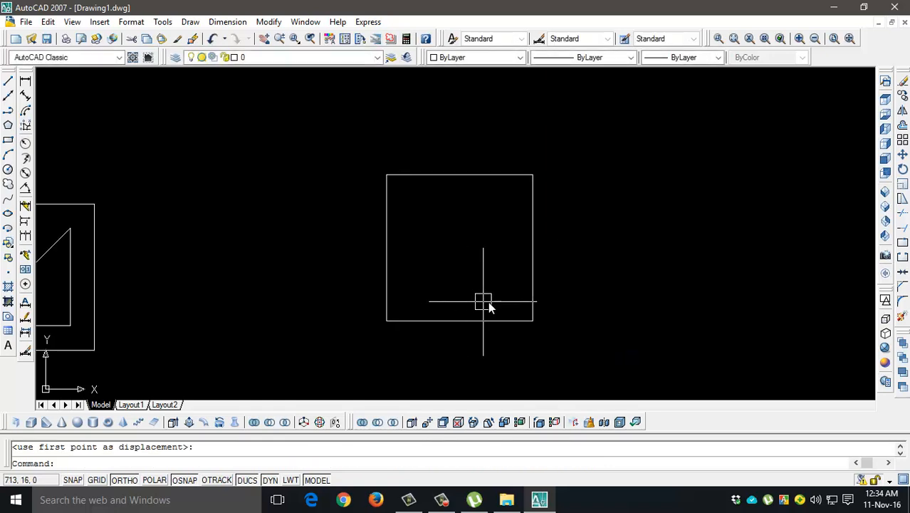
middle_click_drag(485, 300, 554, 290)
scroll(214, 315, "down", 4)
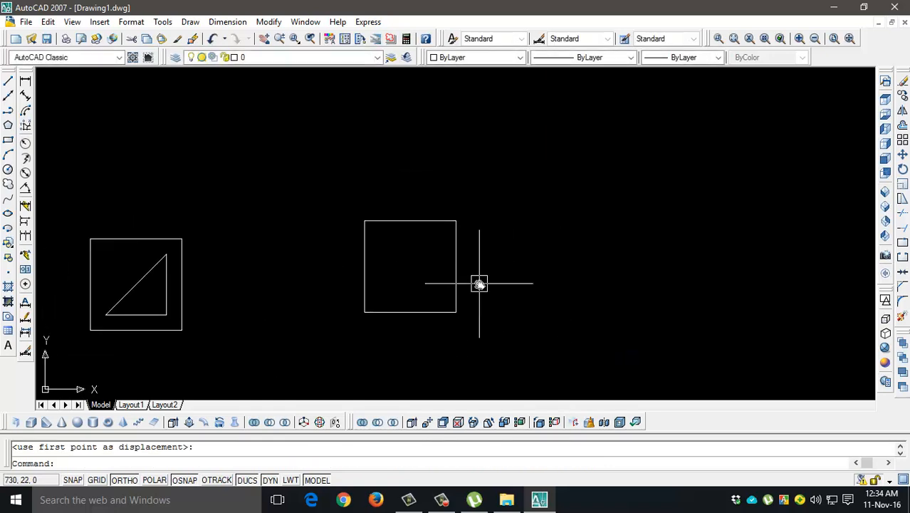
type("l")
key("Return")
scroll(492, 290, "up", 2)
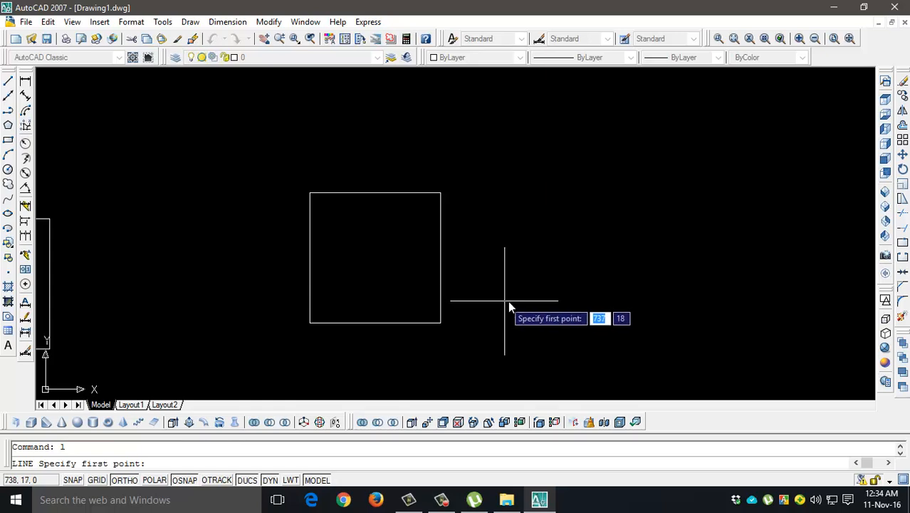
left_click(511, 300)
type("20")
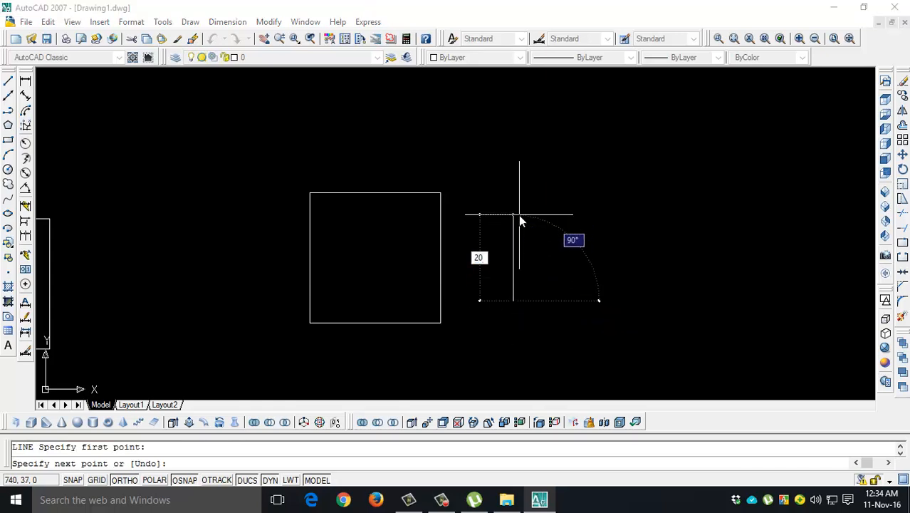
key("Escape")
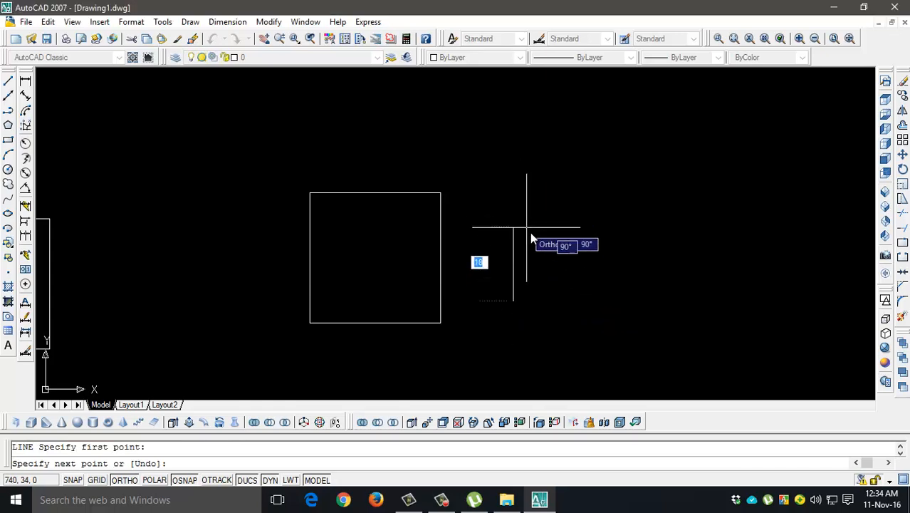
- Draw a vertical line 20 long upward in the empty area to the right of the 30 by 30 rectangle
key("Return")
left_click(576, 300)
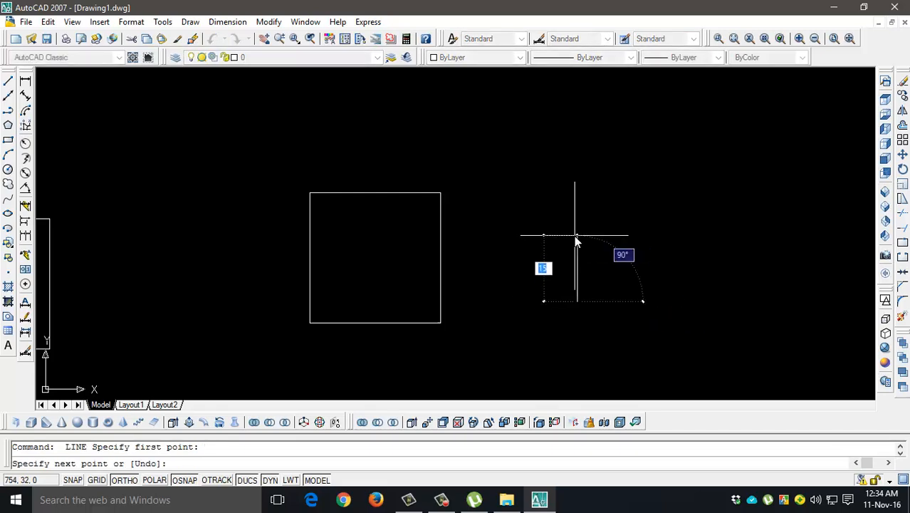
type("20")
key("Return")
key("Return")
- Draw a horizontal line 20 long to the left from the lower end of the vertical line
key("Return")
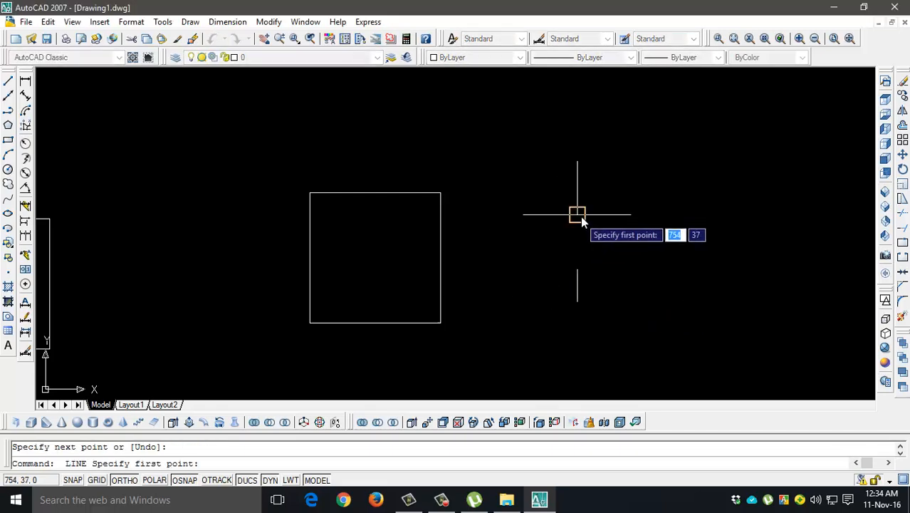
left_click(577, 301)
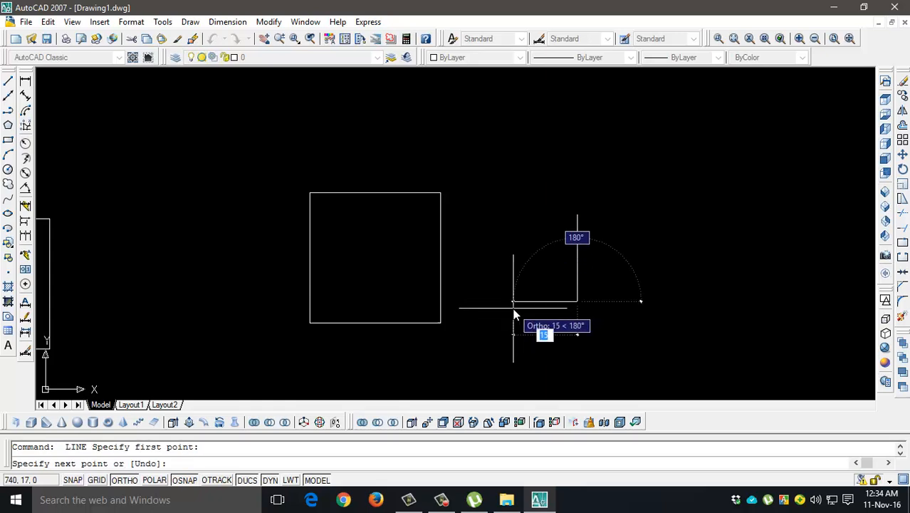
type("20")
key("Return")
key("Return")
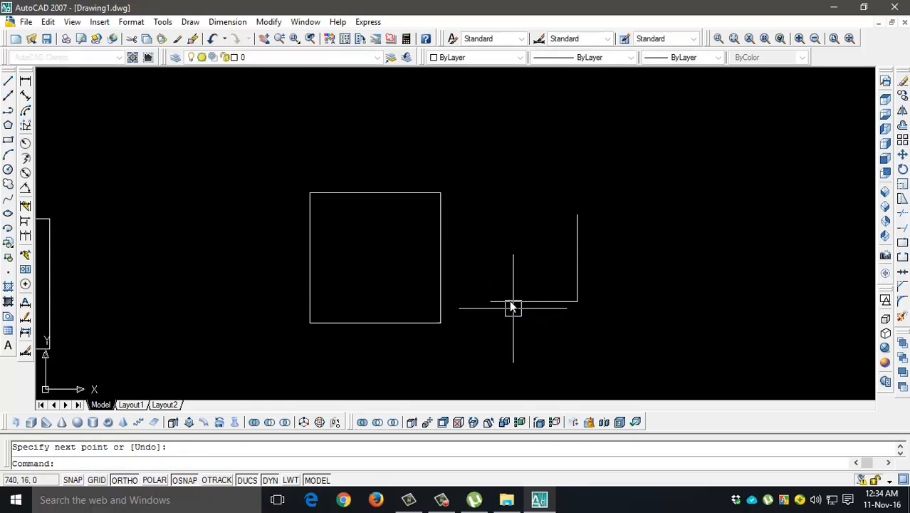
- Draw a line from the free end of the horizontal line to the vertical line's upper end, closing the triangle
key("Return")
left_click(490, 300)
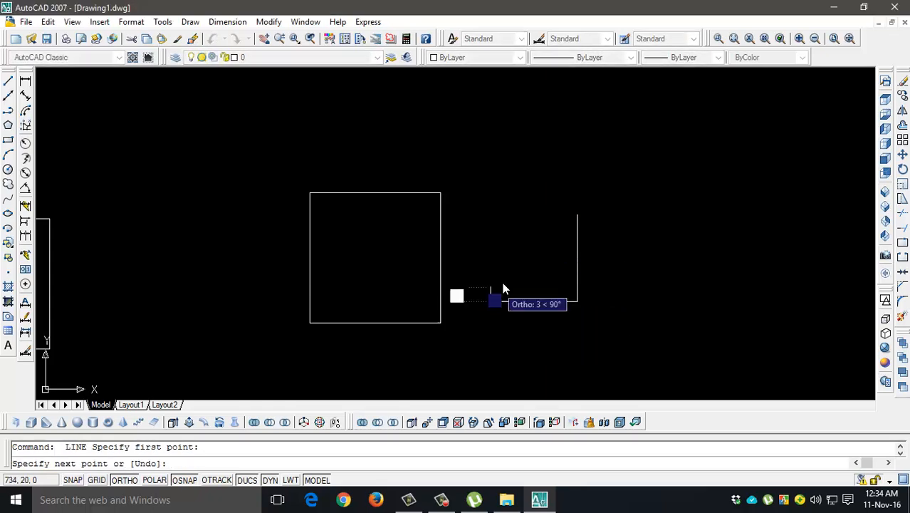
left_click(577, 214)
key("Return")
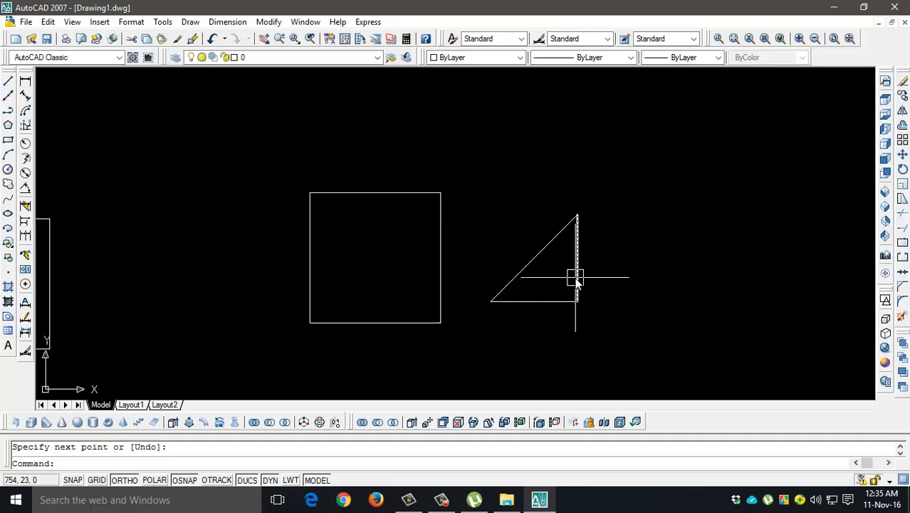
- Convert the triangle's vertical line to a polyline and join it with the other two sides using PEDIT
type("p")
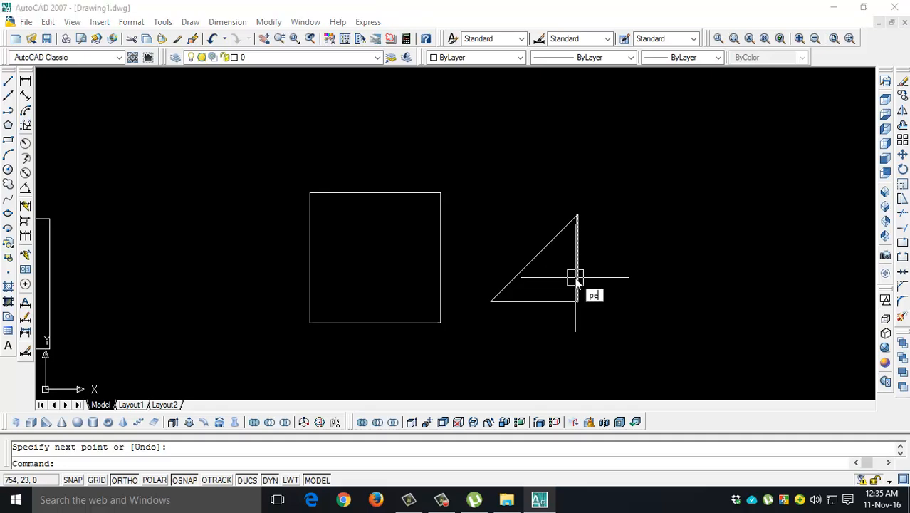
type("e")
key("Return")
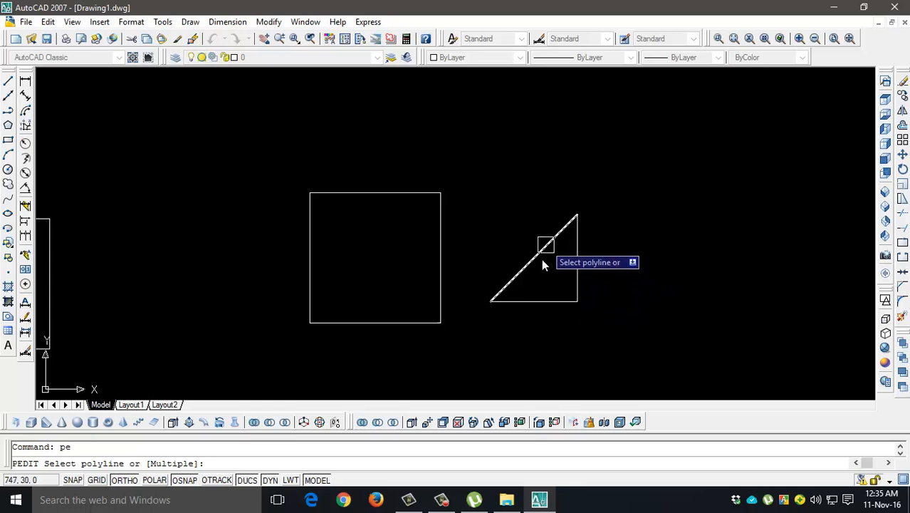
left_click(577, 271)
key("Return")
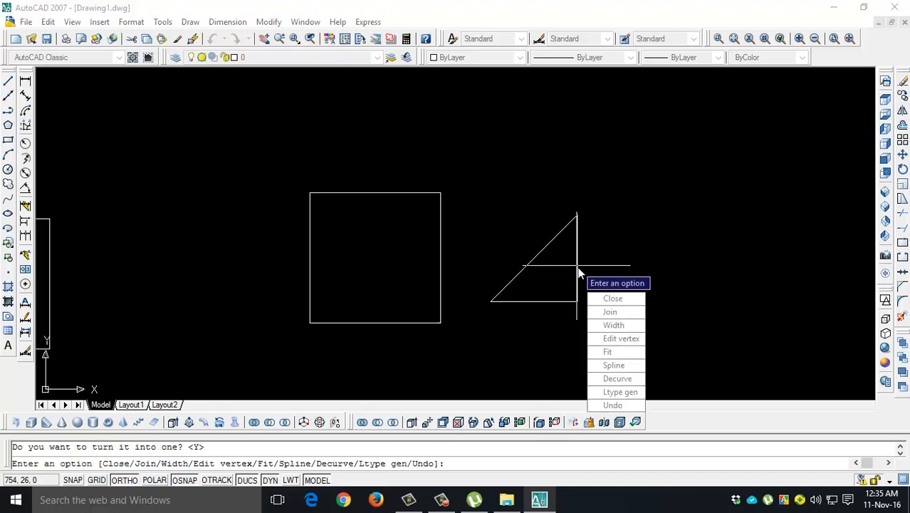
left_click(610, 312)
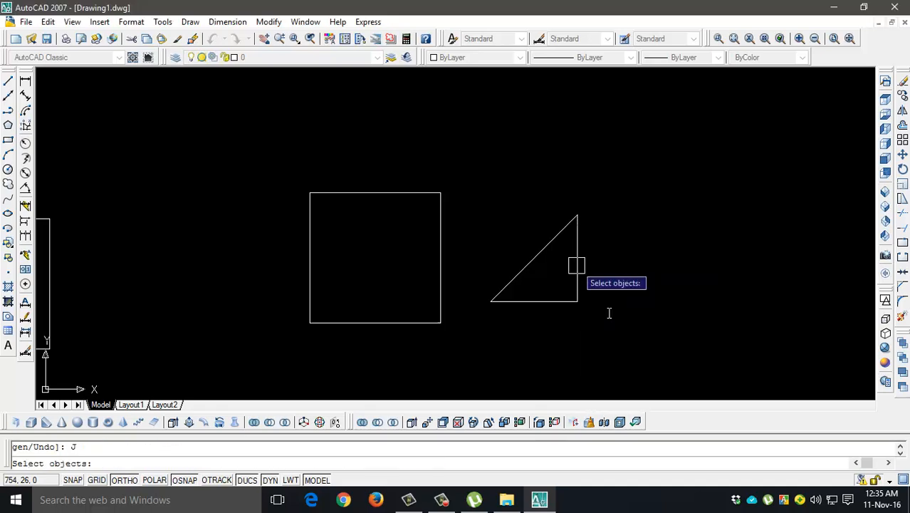
left_click(620, 193)
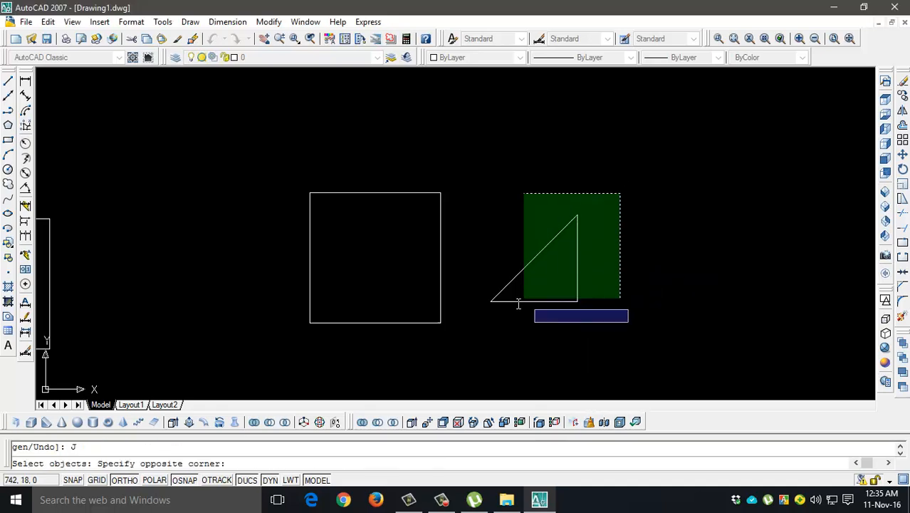
left_click(510, 307)
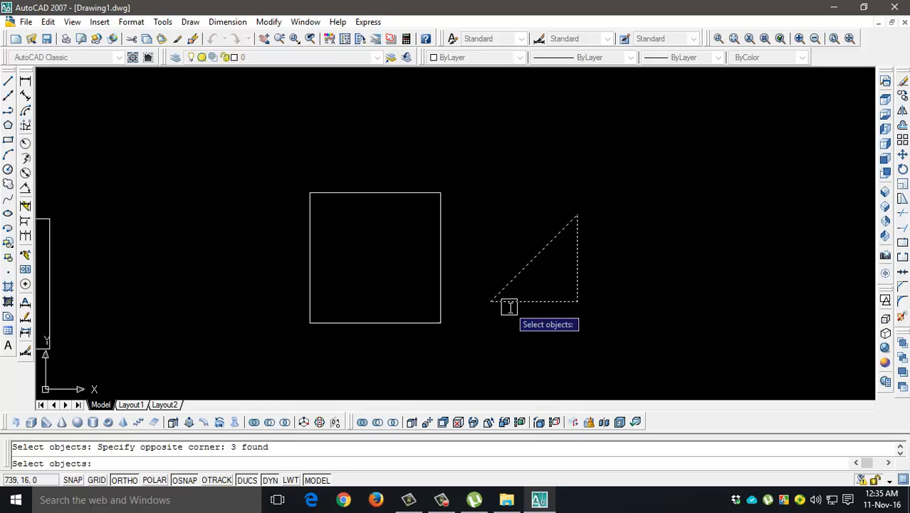
key("Return")
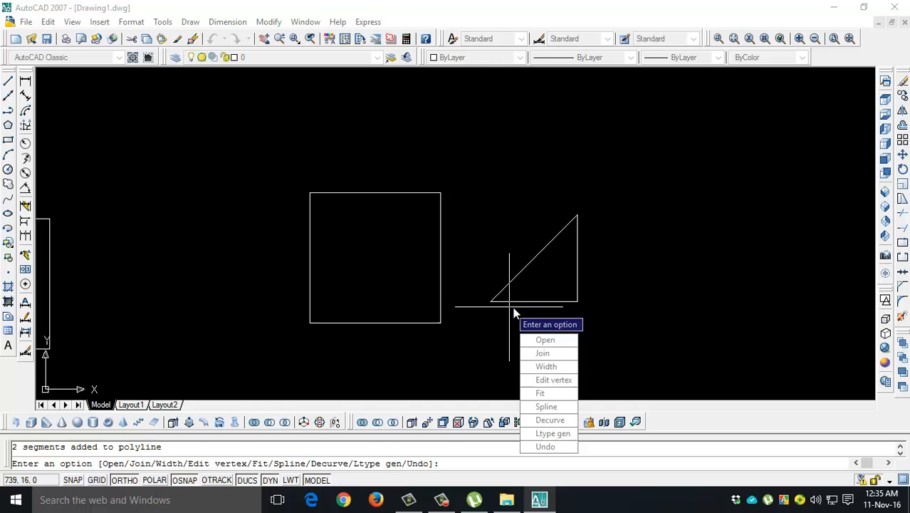
key("Return")
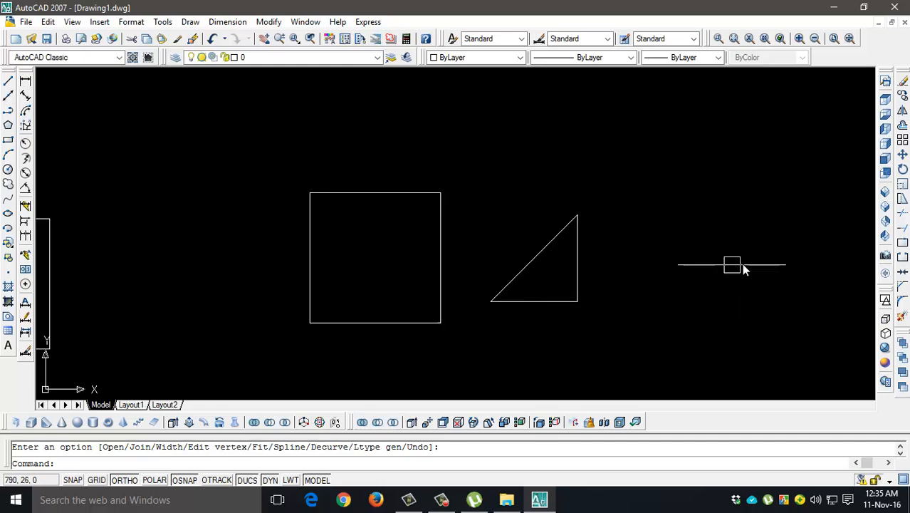
- Switch to the southeast isometric view and extrude the separate 30 by 30 square 13 downward
left_click(885, 208)
scroll(651, 371, "up", 5)
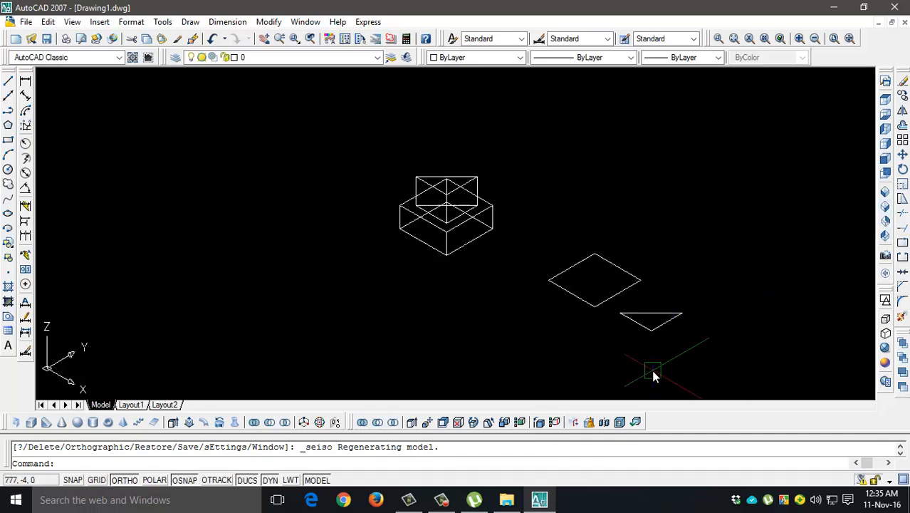
scroll(678, 272, "up", 2)
middle_click_drag(497, 301, 650, 280)
scroll(649, 279, "down", 5)
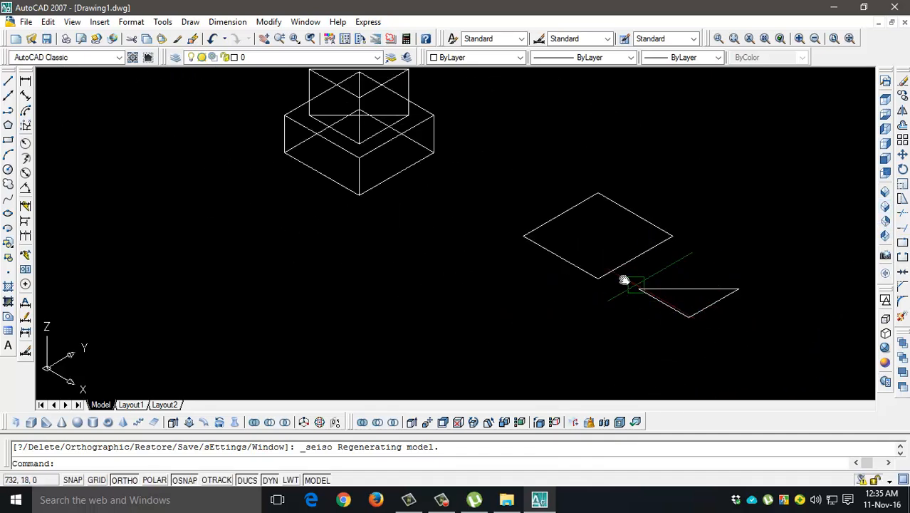
scroll(617, 277, "up", 2)
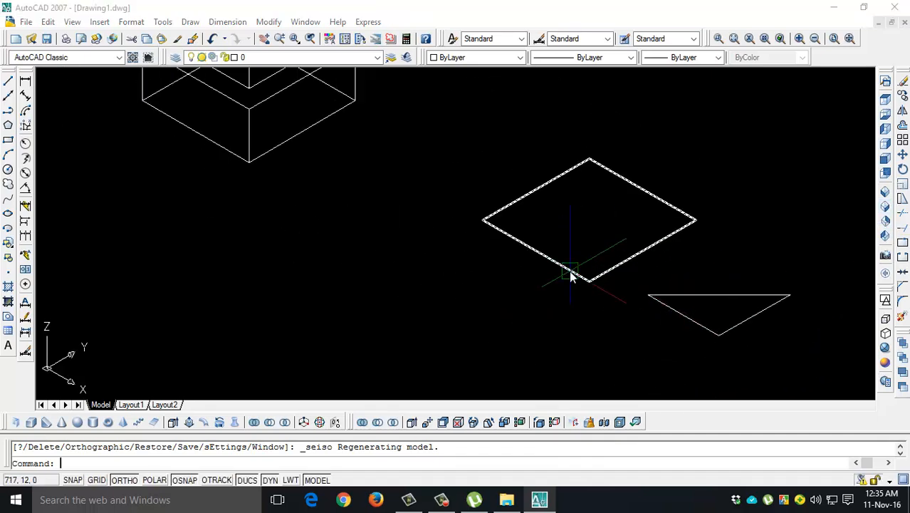
key("Return")
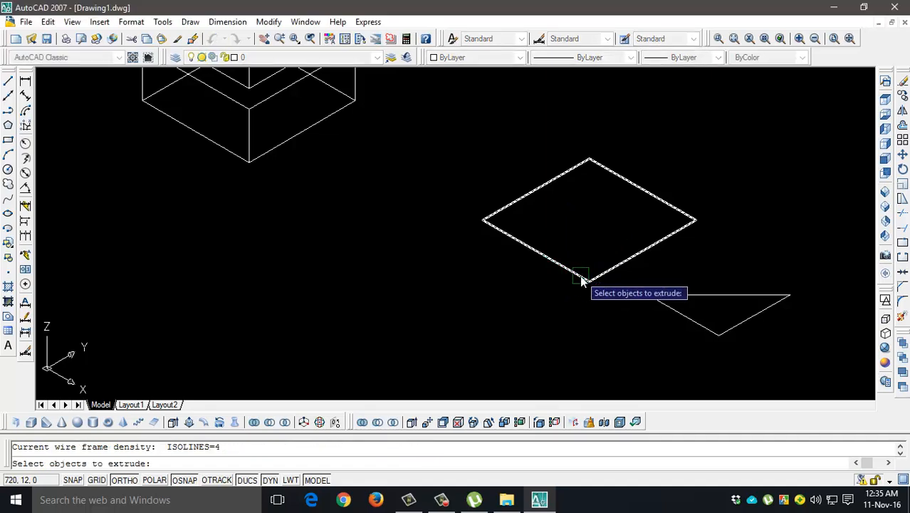
left_click(571, 272)
key("Return")
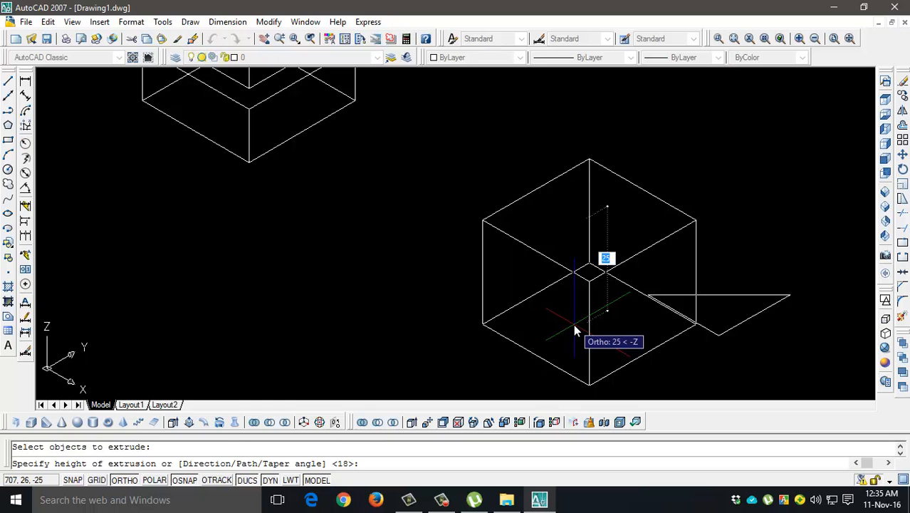
type("13")
key("Return")
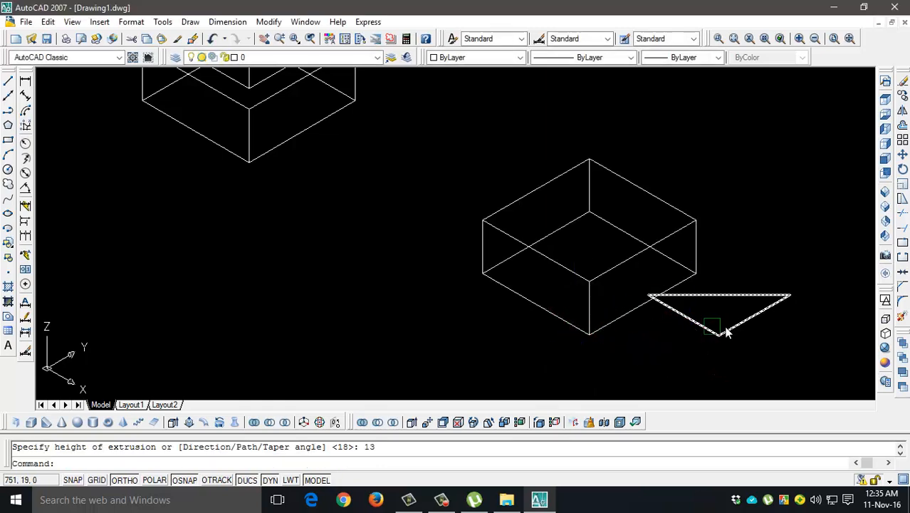
- Apply the Realistic visual style and extrude the joined triangle 16 upward
left_click(886, 349)
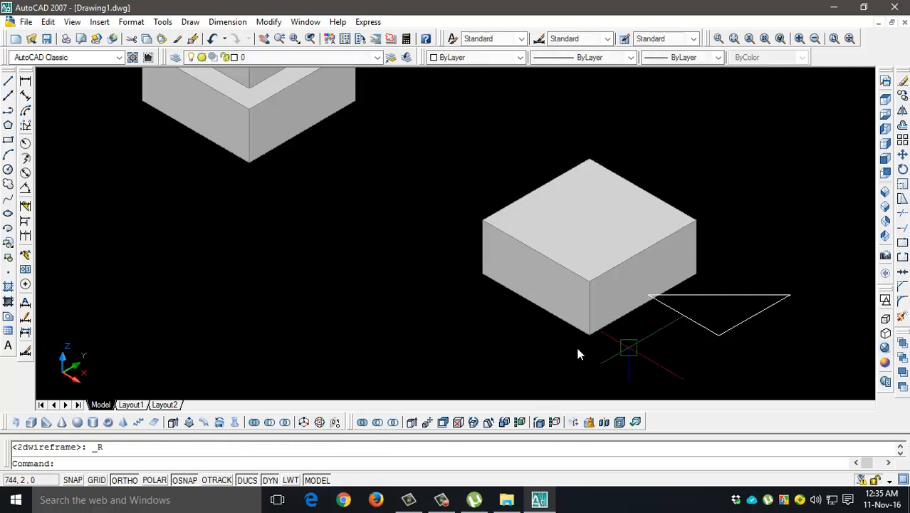
middle_click_drag(577, 350, 492, 344)
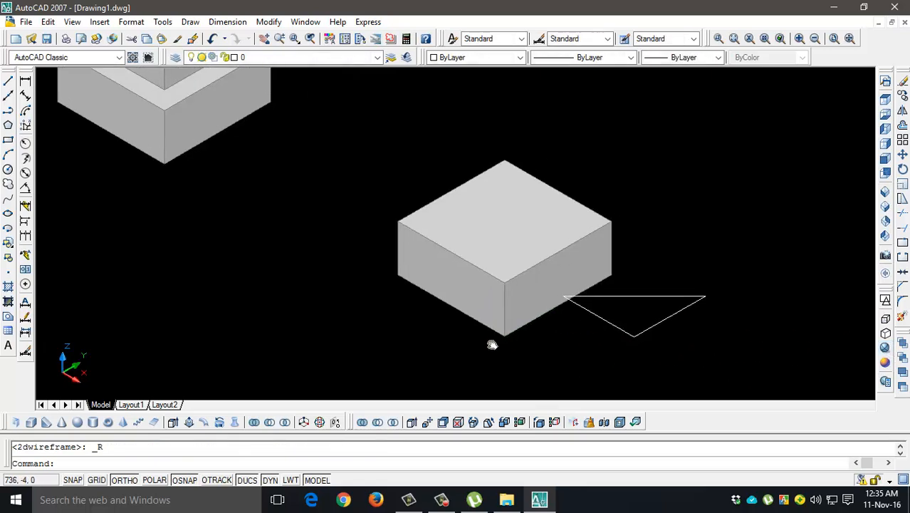
left_click(664, 316)
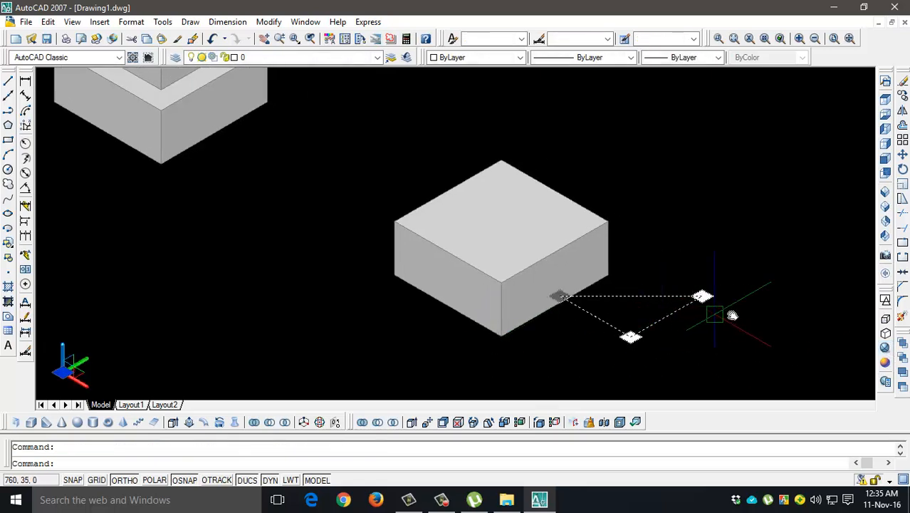
type("ext")
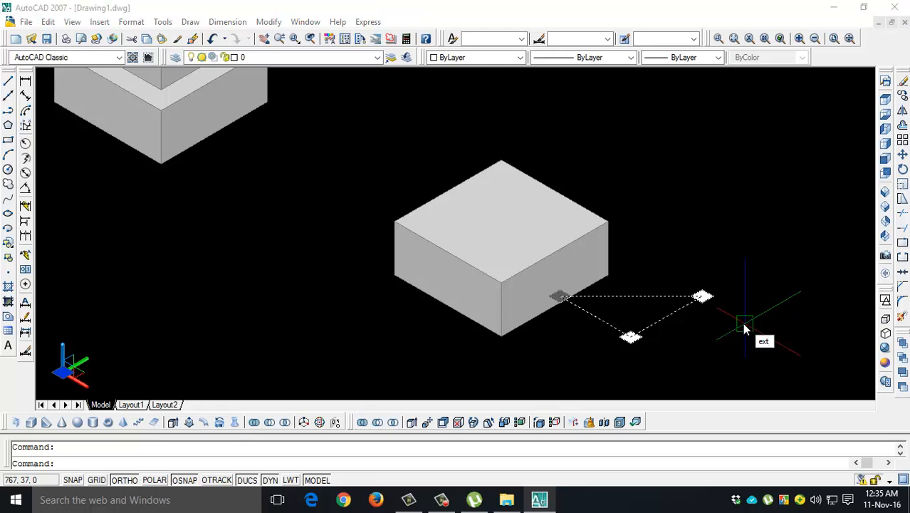
key("Return")
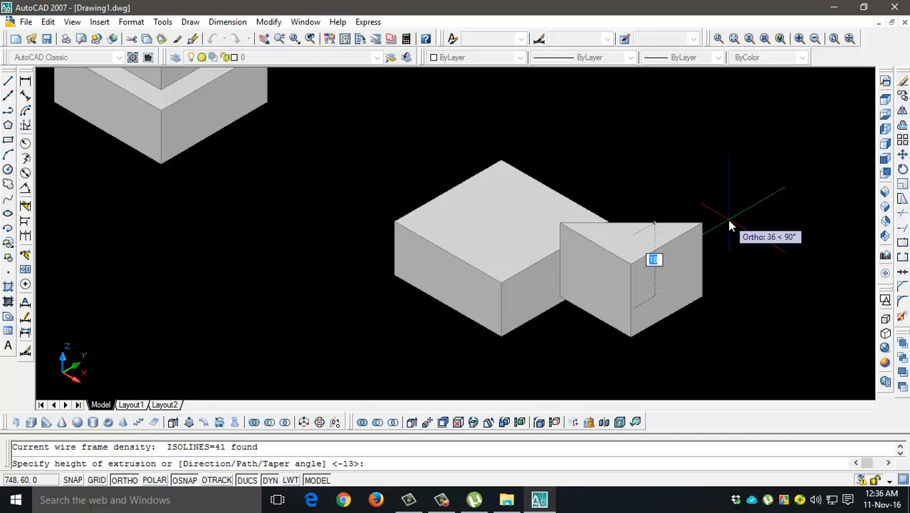
type("16")
key("Return")
- Move the triangular prism by its lower front corner onto the front corner of the square base's upper face
left_click(632, 280)
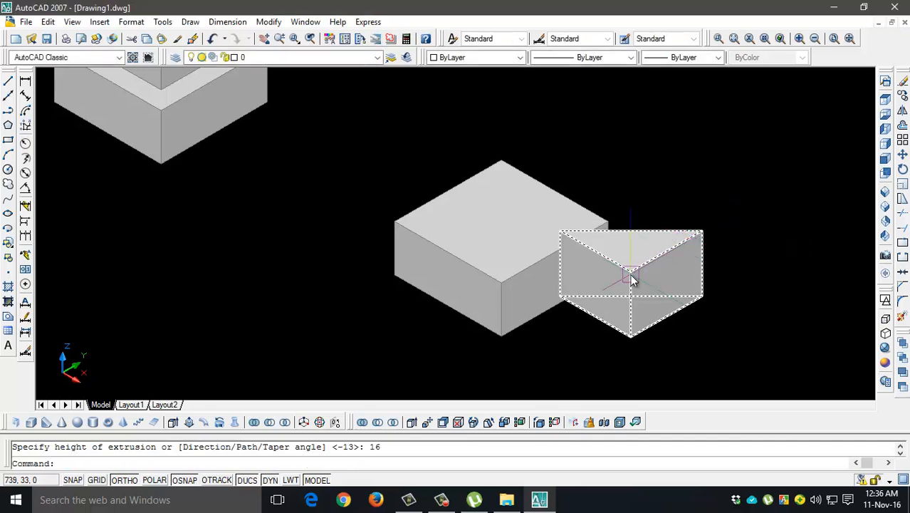
left_click(632, 280)
type("m")
key("Return")
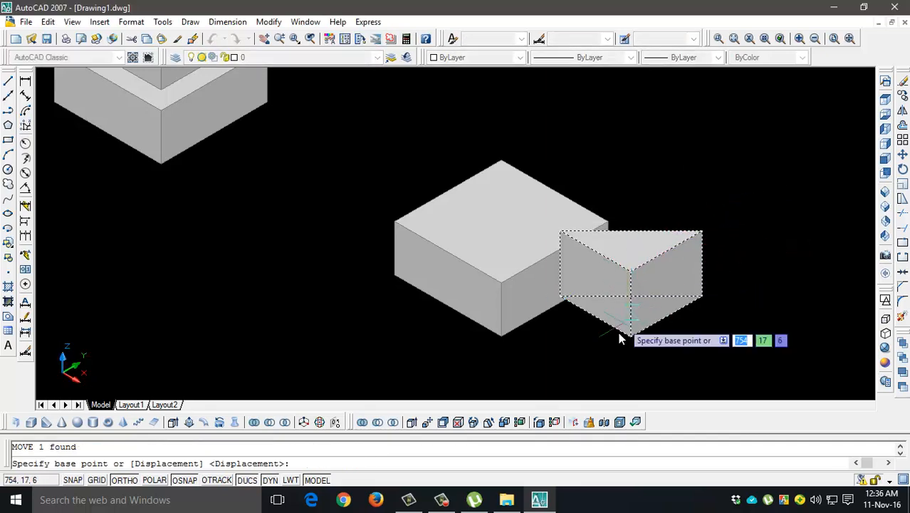
scroll(619, 332, "up", 3)
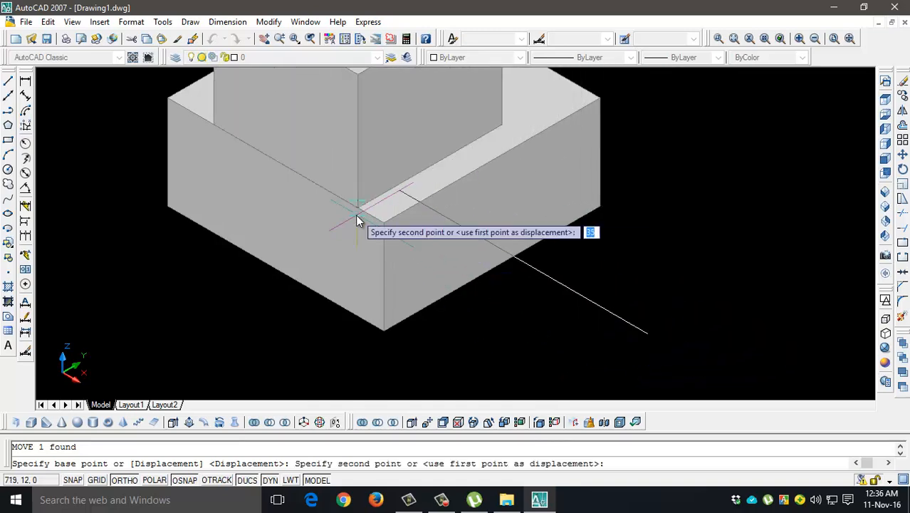
left_click(383, 221)
scroll(488, 231, "down", 3)
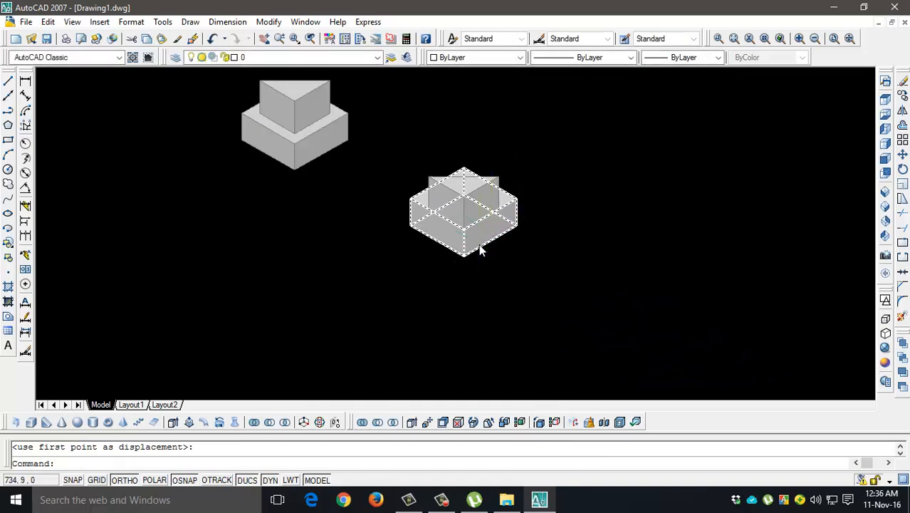
- Move the triangular prism 5 inward from the base corner along the positive Y direction
scroll(477, 246, "up", 4)
left_click(493, 218)
type("m")
key("Return")
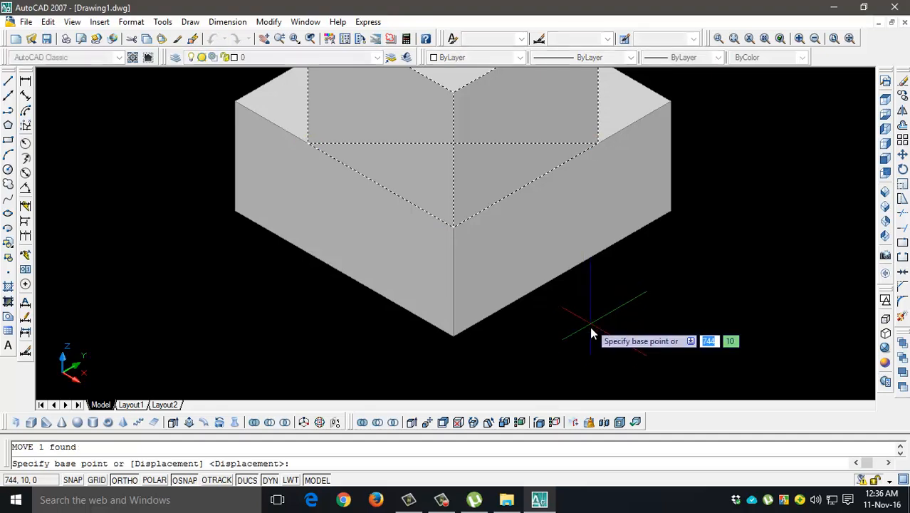
left_click(584, 331)
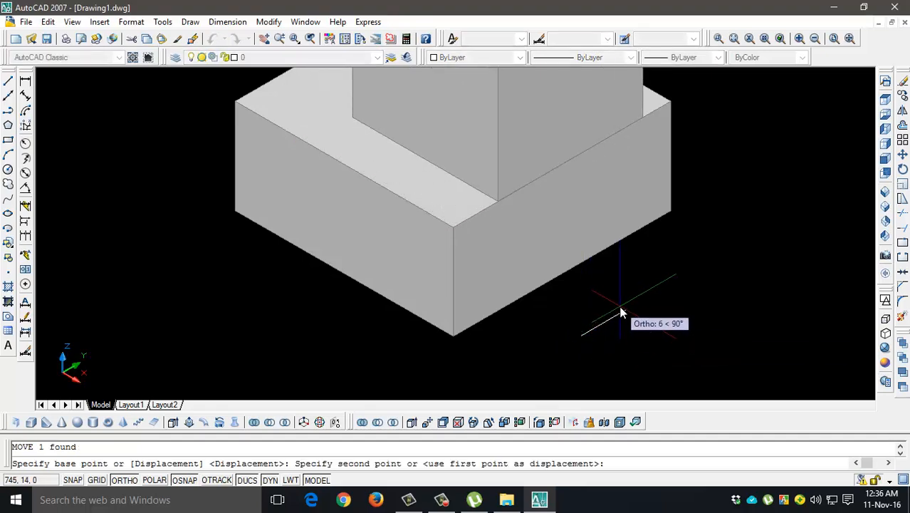
type("6")
key("Return")
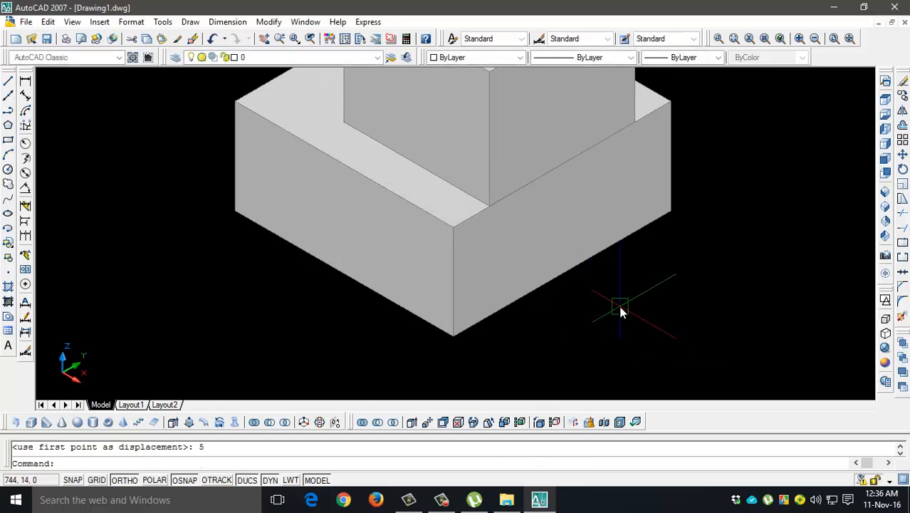
- Move the triangular prism 5 inward along the negative X direction on the base
key("Return")
left_click(488, 179)
key("Return")
left_click(745, 343)
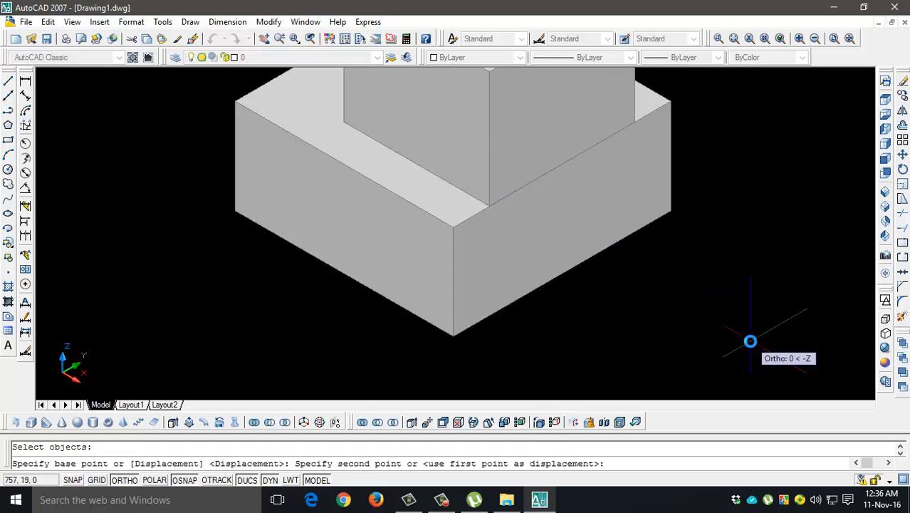
type("5")
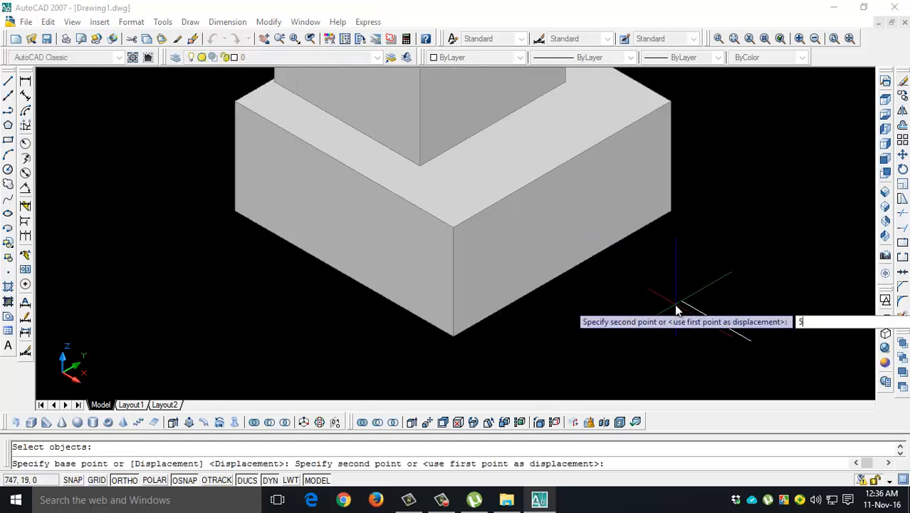
key("Return")
middle_click_drag(659, 313, 545, 301)
middle_click_drag(485, 318, 484, 338, "shift")
key("ctrl+z")
scroll(565, 309, "down", 1)
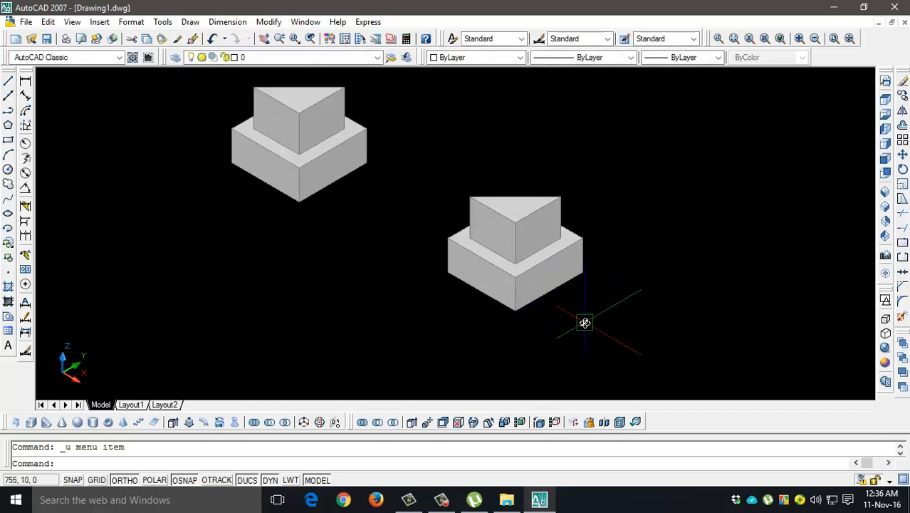
scroll(605, 317, "up", 2)
- Switch to the top view in the 2D wireframe visual style, with the empty area beside the second model in view
left_click(886, 99)
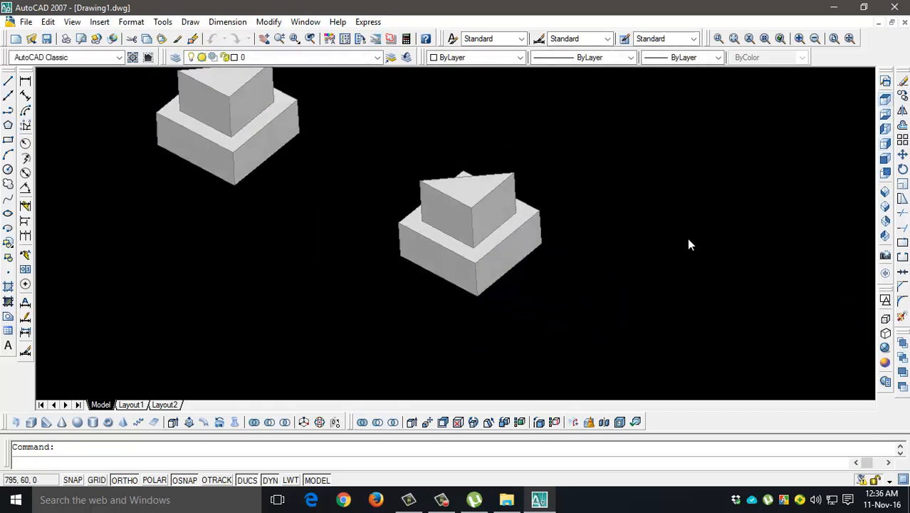
scroll(798, 275, "up", 5)
middle_click_drag(834, 260, 496, 288)
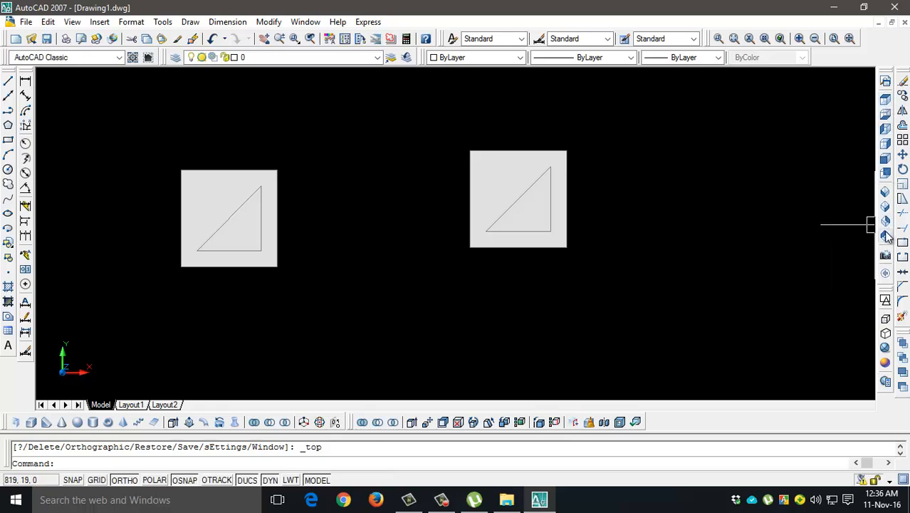
left_click(885, 300)
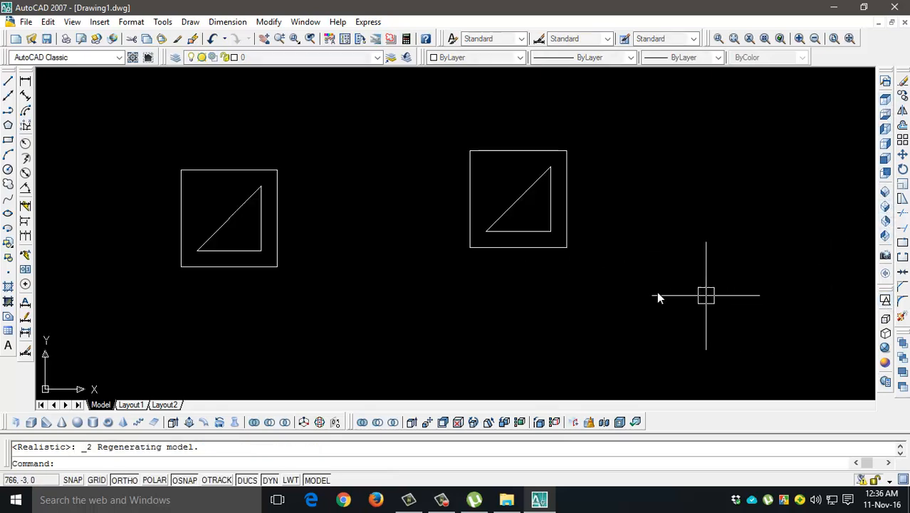
middle_click_drag(545, 274, 356, 270)
scroll(499, 242, "up", 3)
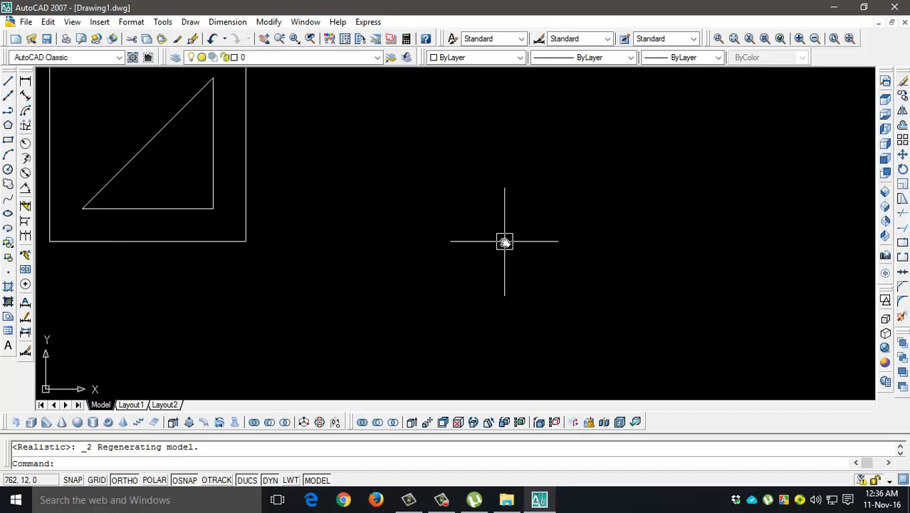
- Start a C-shaped outline beside the second model with connected lines 30 right, 9 down, 18 left and 12 down
middle_click_drag(504, 240, 423, 319)
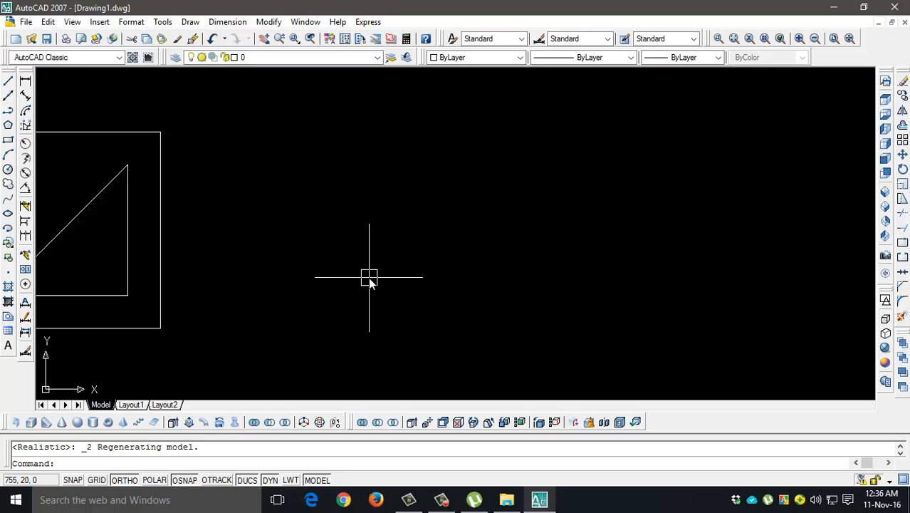
type("l")
key("Return")
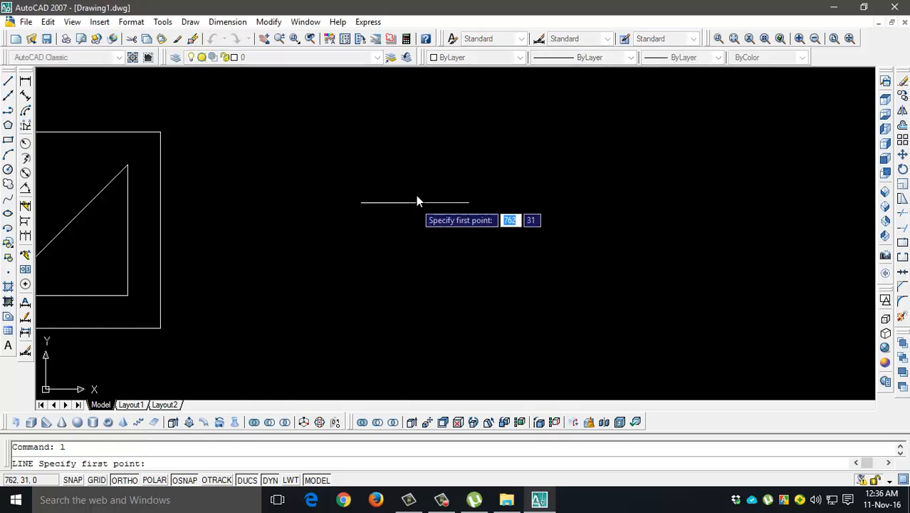
left_click(435, 132)
type("30")
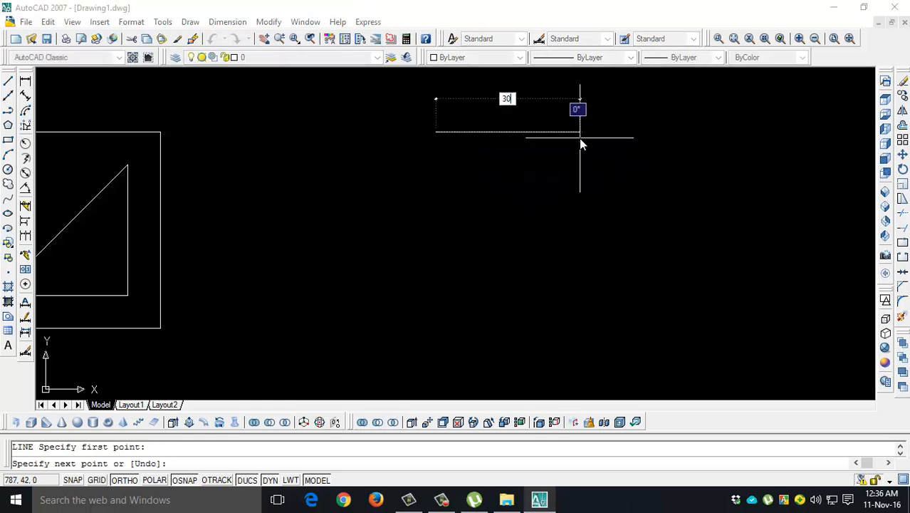
key("Return")
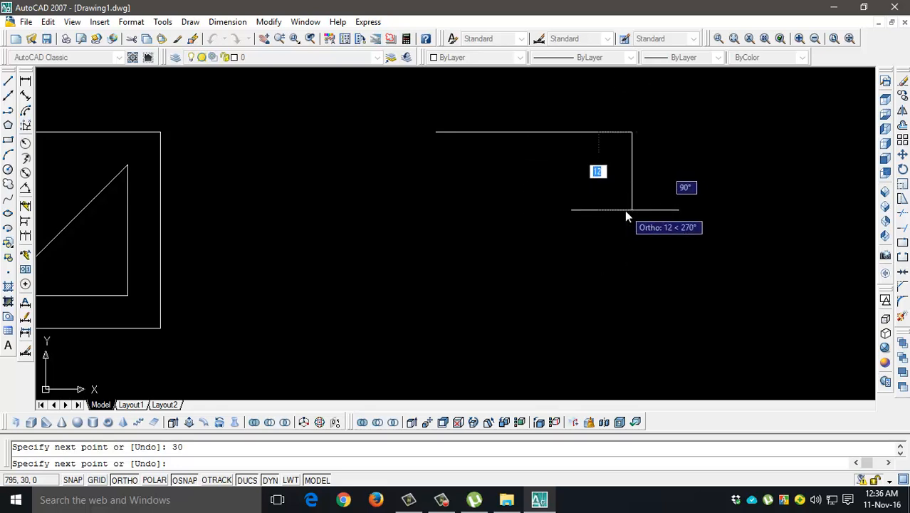
type("9")
key("Return")
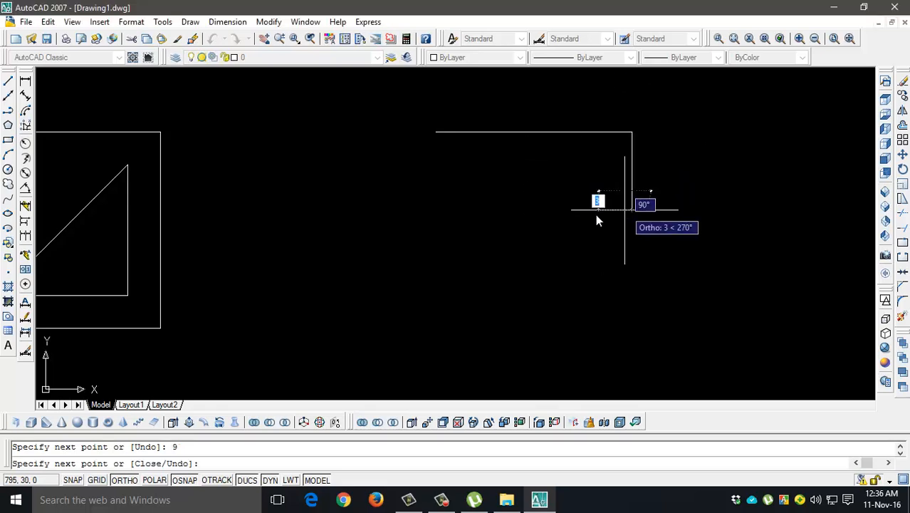
type("18")
key("Return")
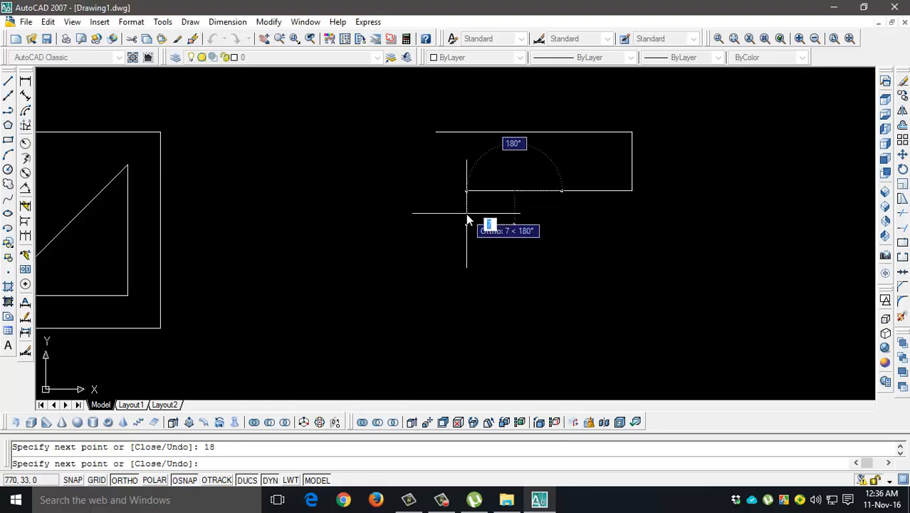
type("12")
key("Return")
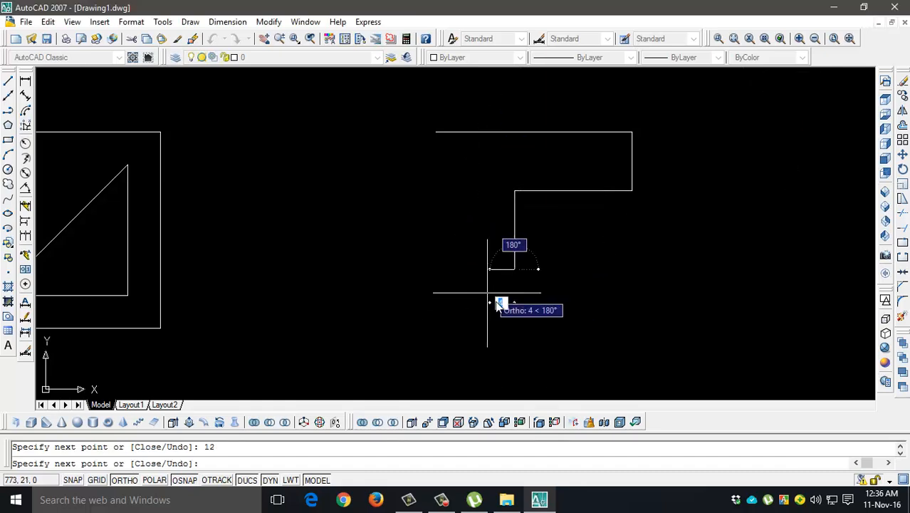
- Complete the C-shaped outline with lines 18 right, 9 down and 30 left, closing it at the starting point
type("18")
key("Return")
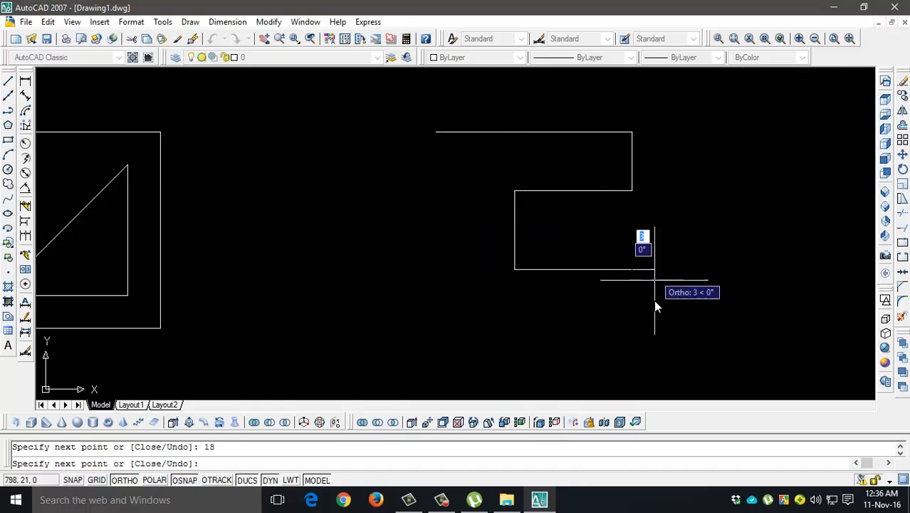
type("9")
key("Return")
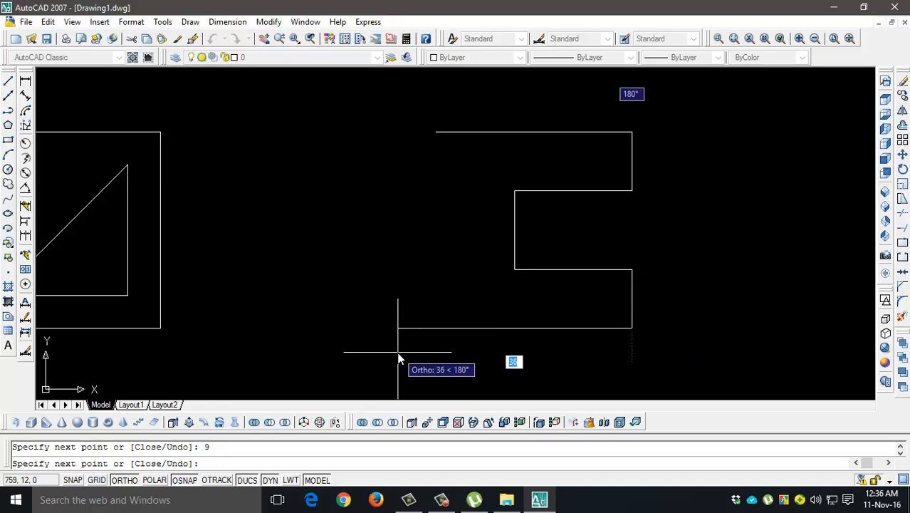
type("30")
key("Return")
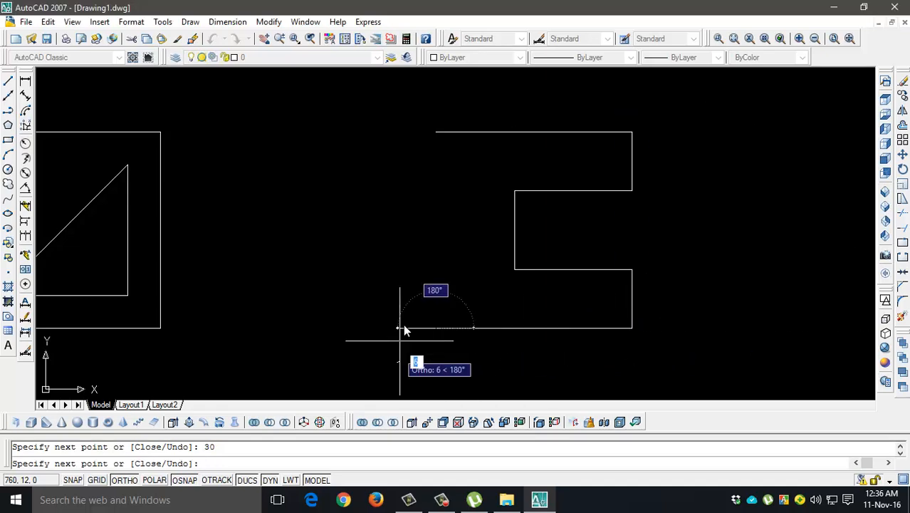
left_click(436, 132)
key("Return")
- Switch to the southeast isometric view with the C-shaped outline enlarged
middle_click_drag(700, 242, 596, 224)
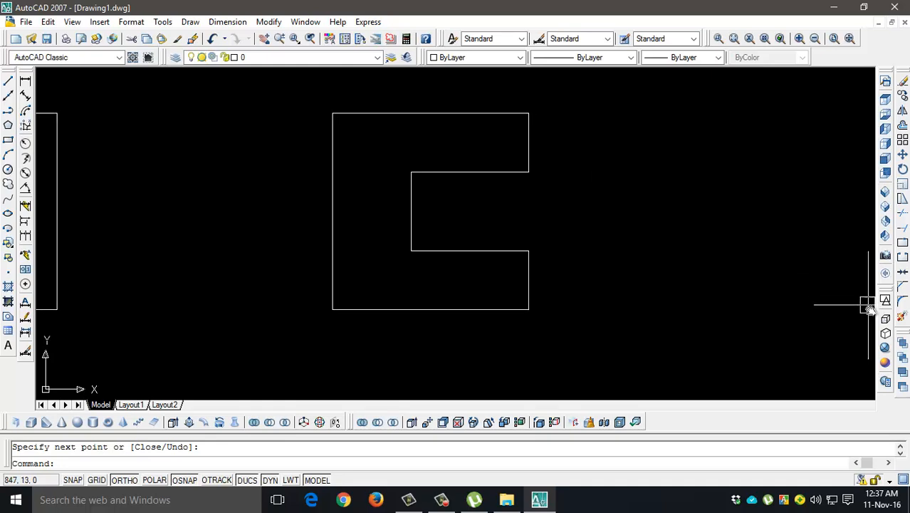
left_click(885, 215)
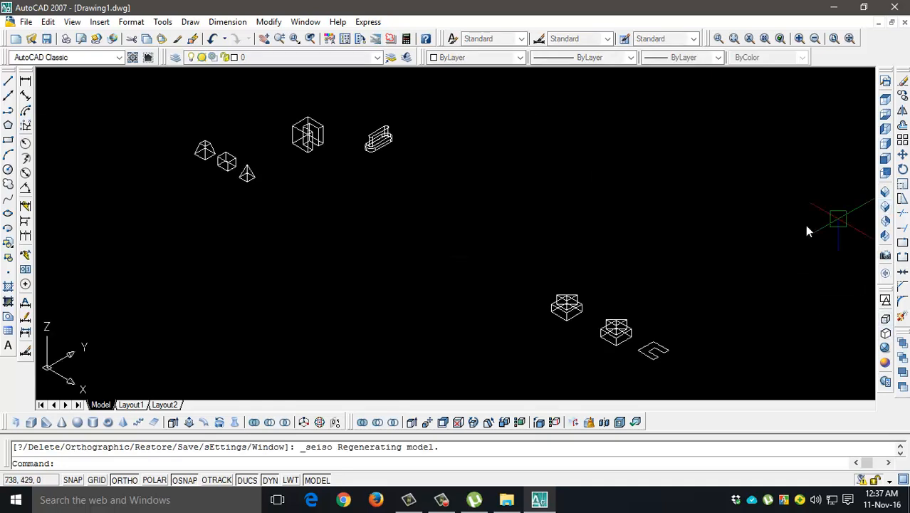
scroll(655, 363, "up", 5)
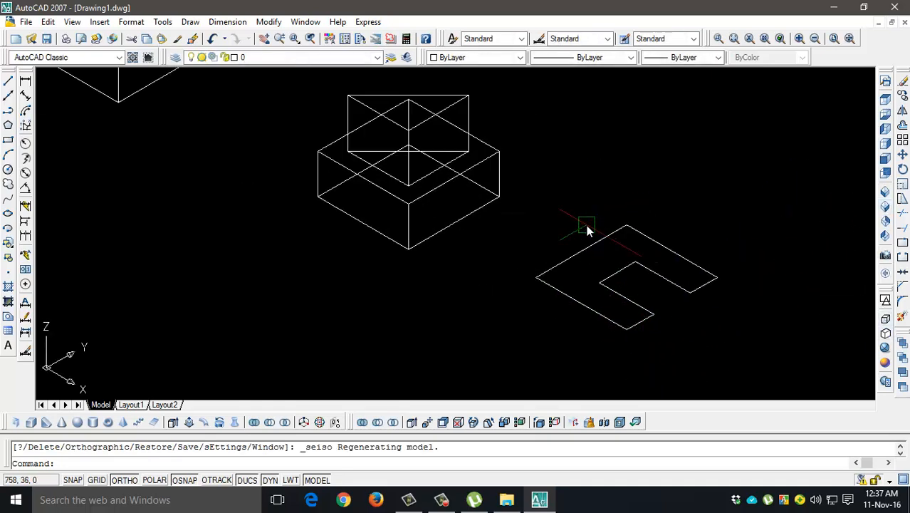
middle_click_drag(670, 349, 549, 304)
scroll(513, 292, "up", 2)
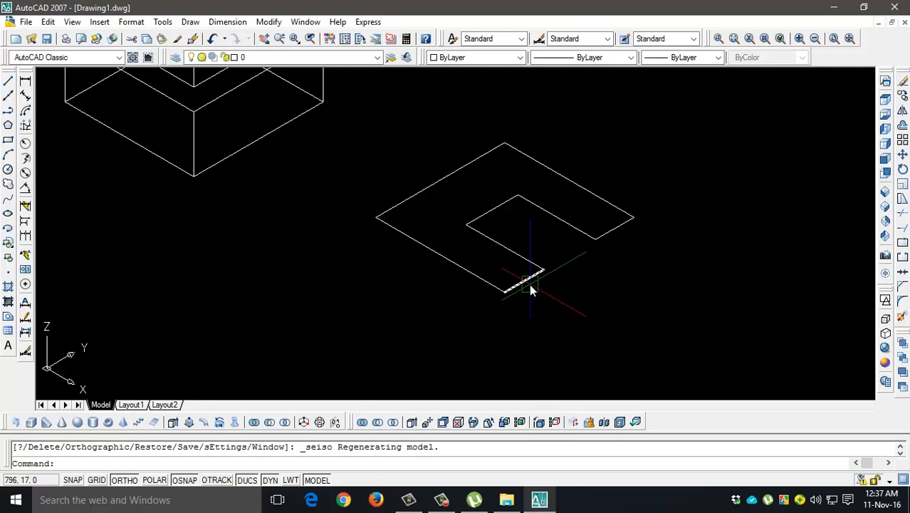
- Extrude only the short end line of the C outline's front arm 30 downward
type("ext")
key("Return")
left_click(531, 288)
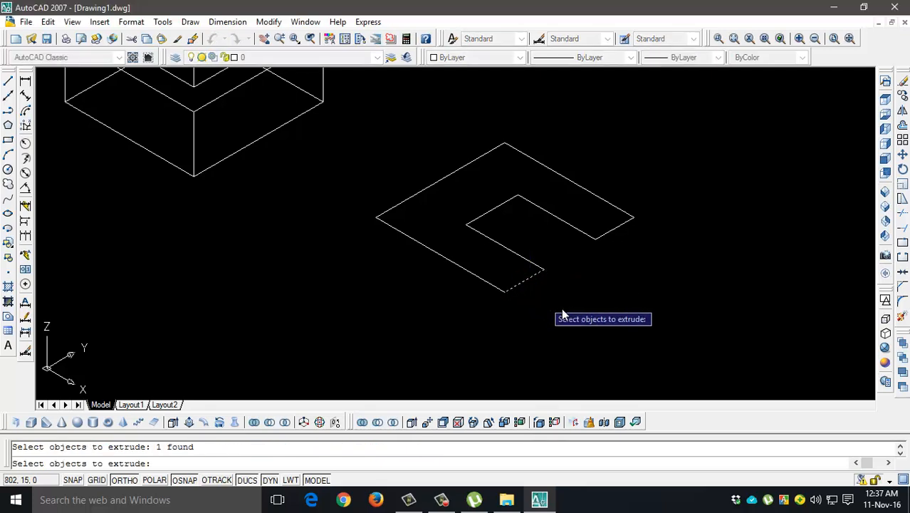
key("Return")
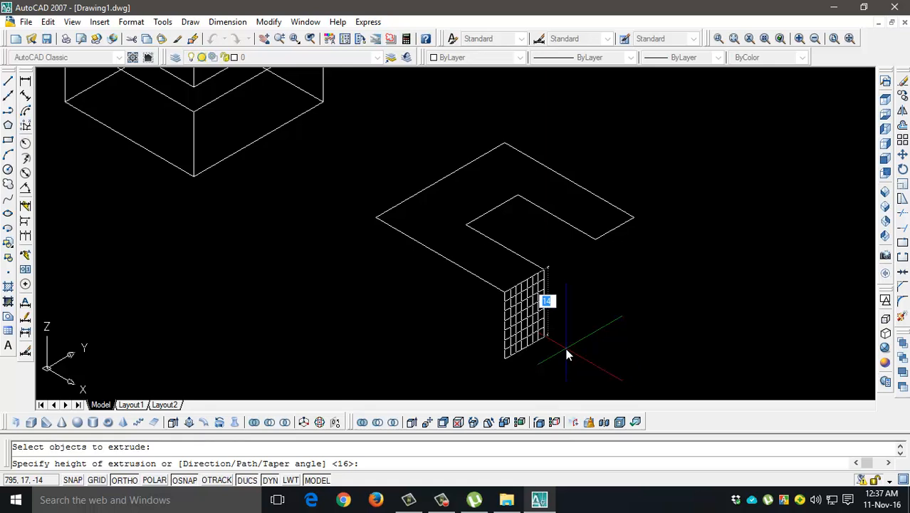
type("30")
key("Return")
- Display the extruded end line in the realistic visual style and examine it up close
mouse_move(563, 176)
middle_mouse_down("shift")
mouse_move(657, 279)
mouse_move(570, 255)
middle_mouse_up("shift")
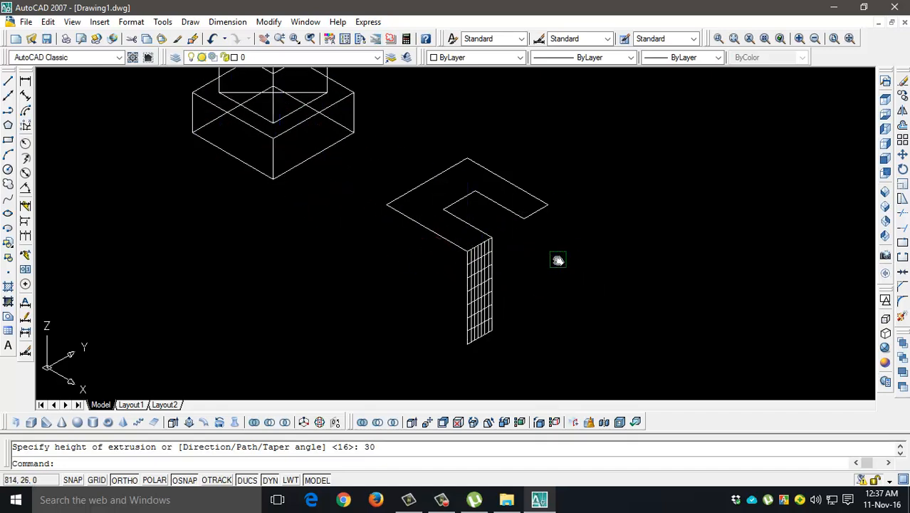
left_click(886, 348)
scroll(516, 307, "up", 3)
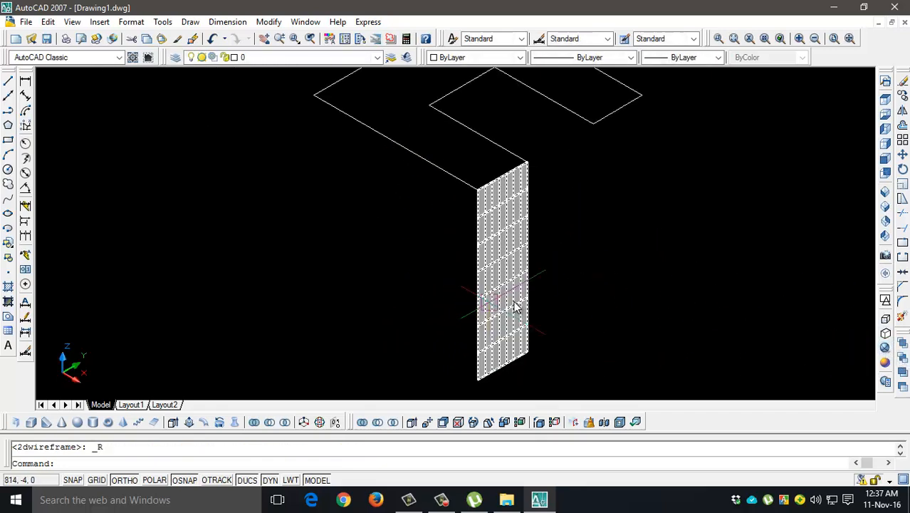
scroll(506, 282, "down", 2)
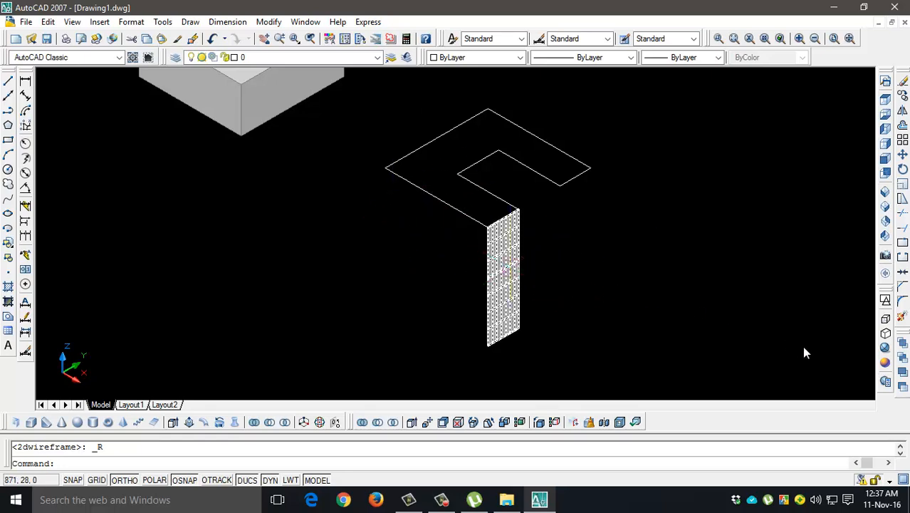
- Undo the realistic shading and the extrusion of the single end line
key("ctrl+z")
key("ctrl+z")
key("ctrl+z")
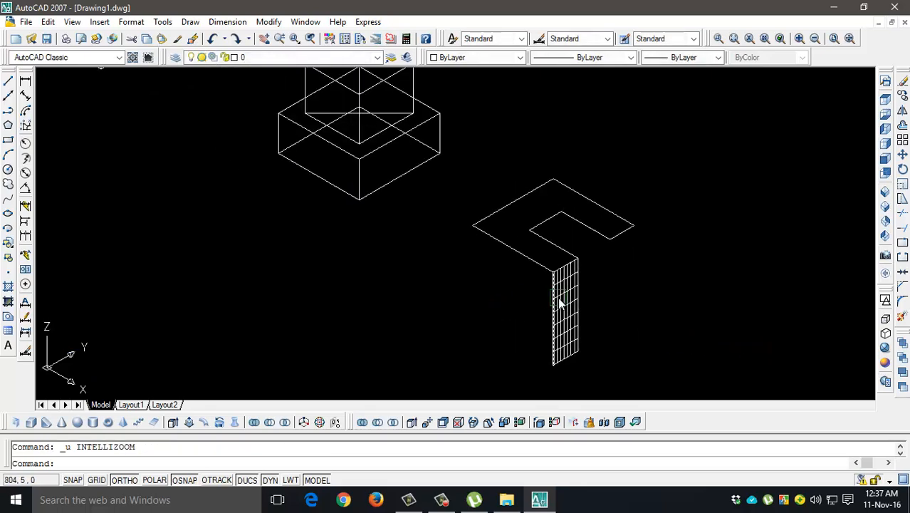
key("ctrl+z")
key("ctrl+z")
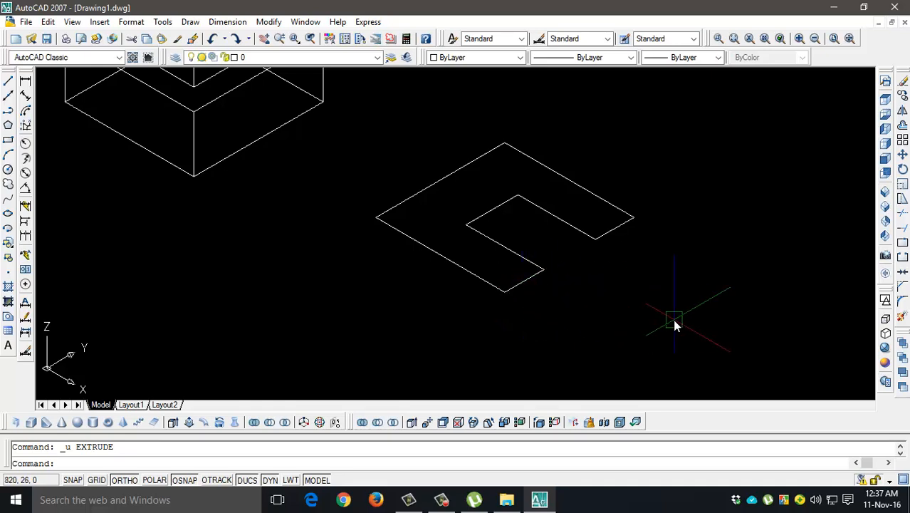
- Convert one edge of the C outline to a polyline and join all its lines into a single polyline
type("p")
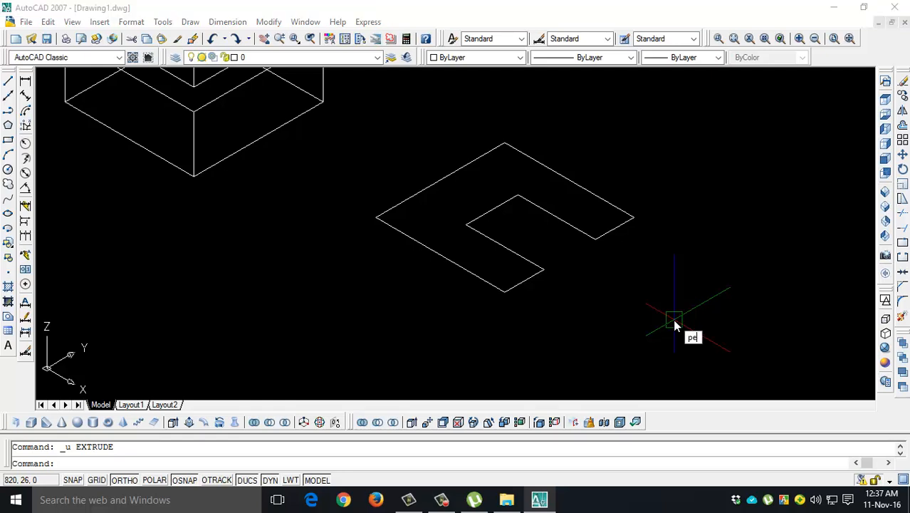
type("e")
key("Return")
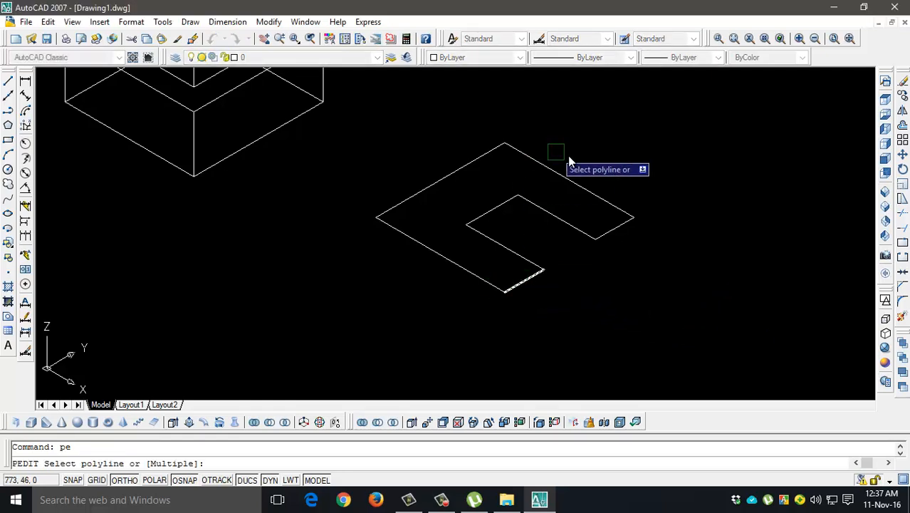
left_click(596, 189)
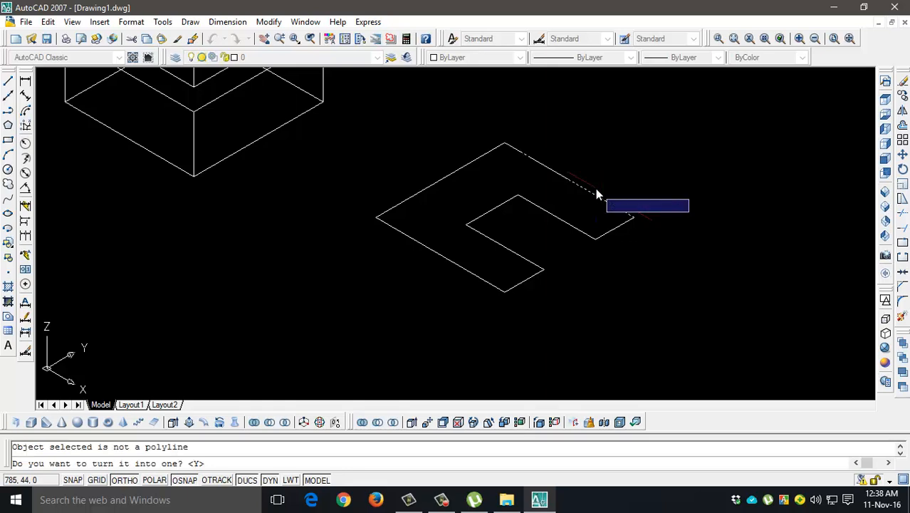
key("Return")
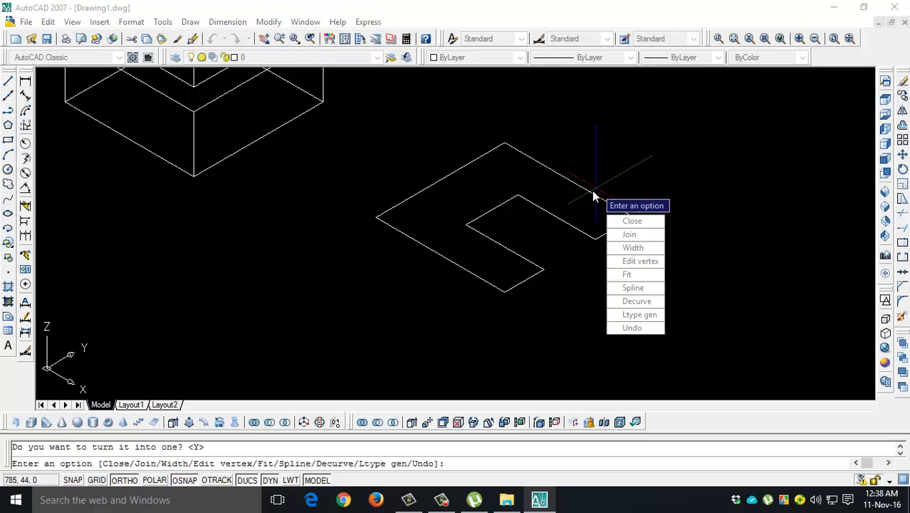
left_click(622, 233)
left_click(660, 131)
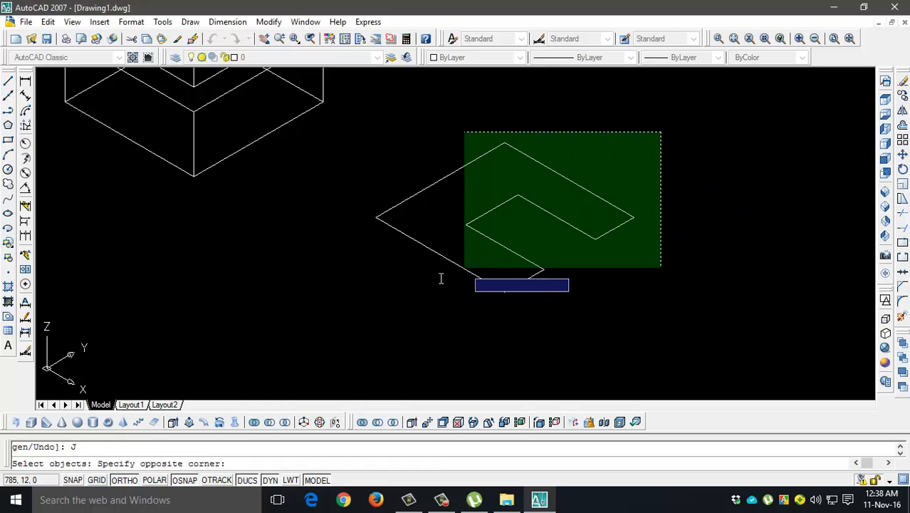
left_click(389, 302)
key("Return")
key("Return")
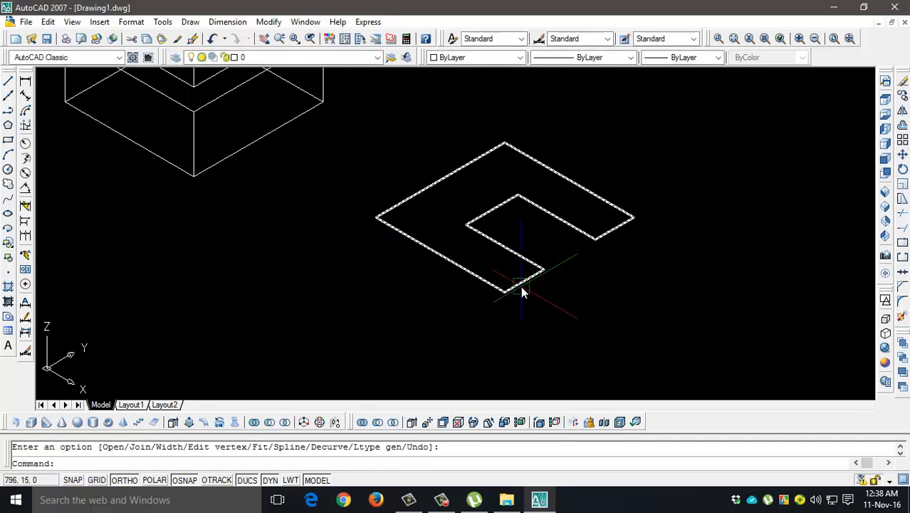
- Extrude the joined C-shaped polyline 30 downward along the negative Z direction
type("ext")
key("Return")
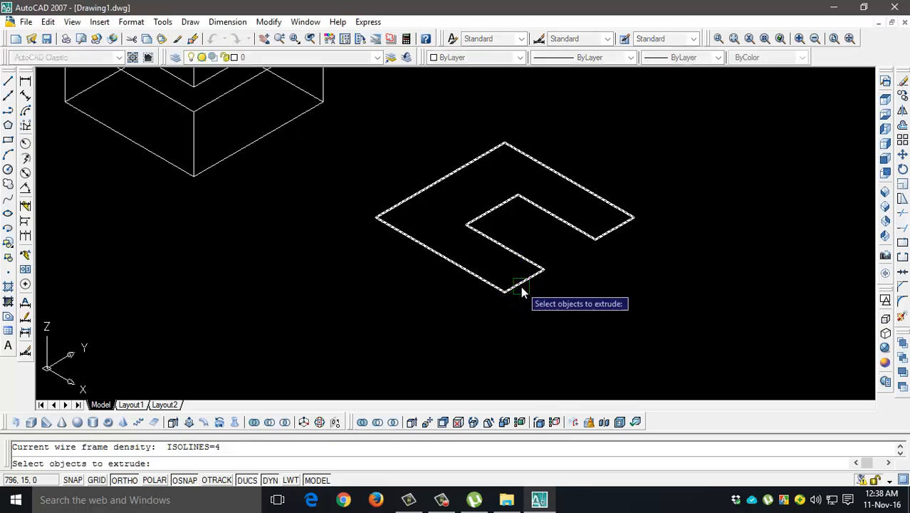
left_click(522, 290)
key("Return")
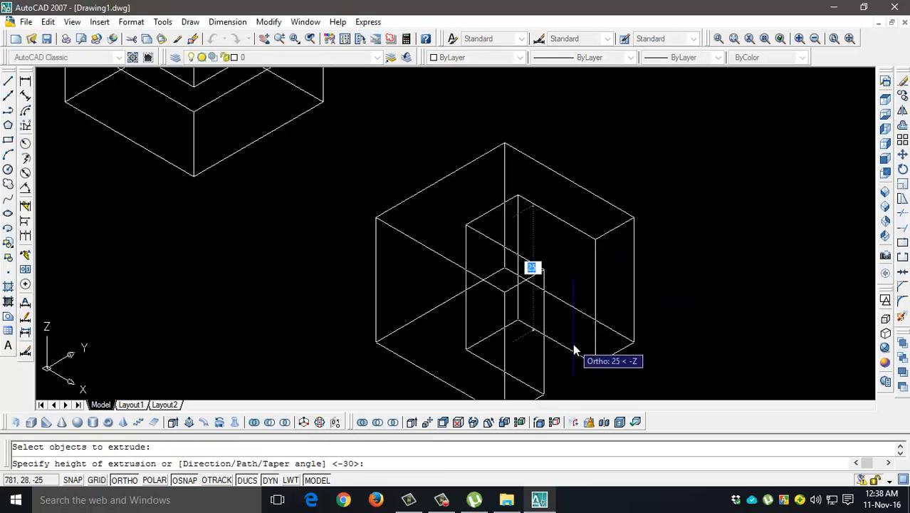
middle_click_drag(574, 345, 559, 293)
type("30")
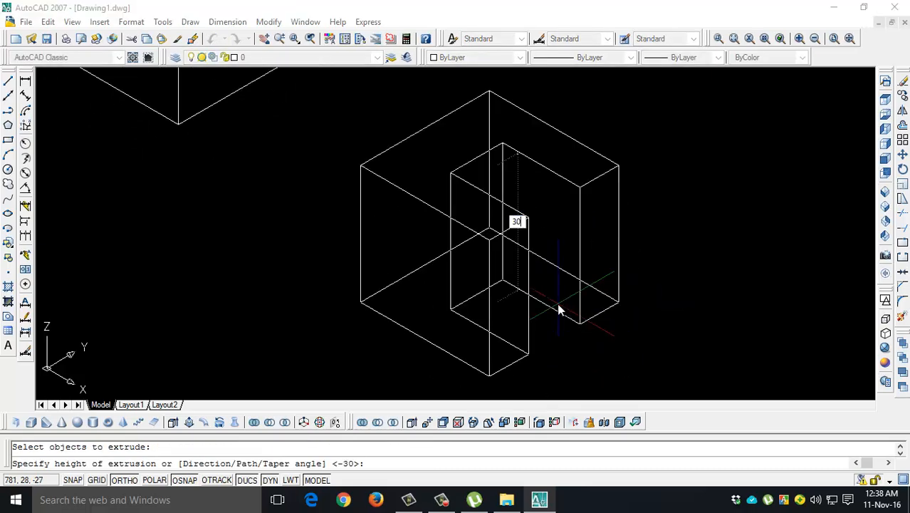
key("Return")
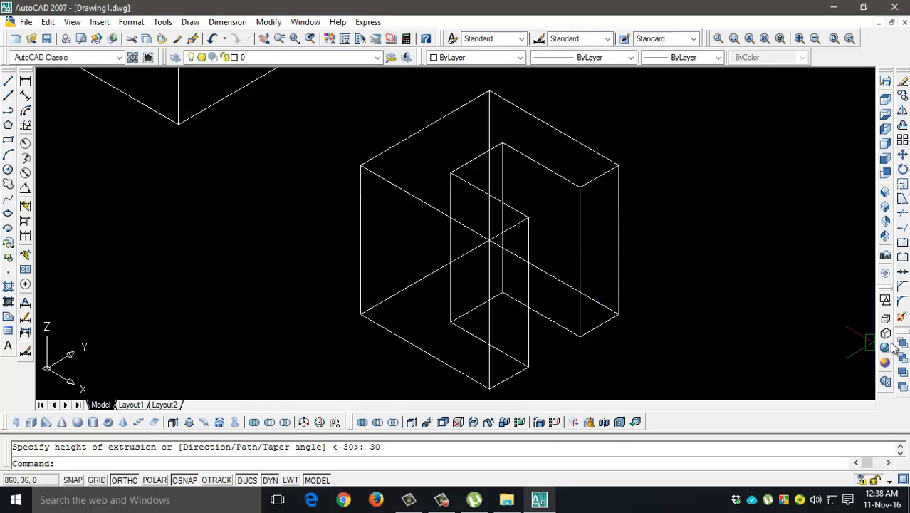
- Shade the C-shaped solid in the realistic visual style, orbit around it, and restore the isometric view
left_click(885, 347)
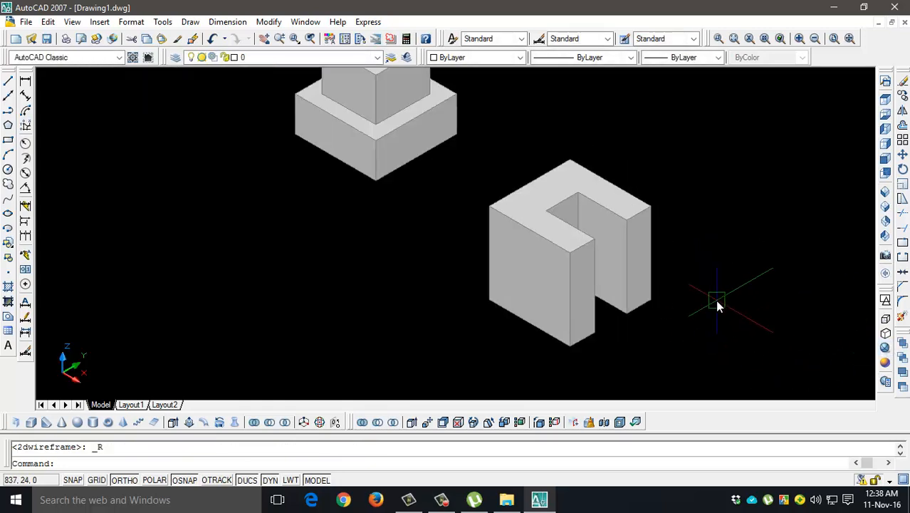
middle_click_drag(716, 306, 626, 166, "shift")
key("ctrl+z")
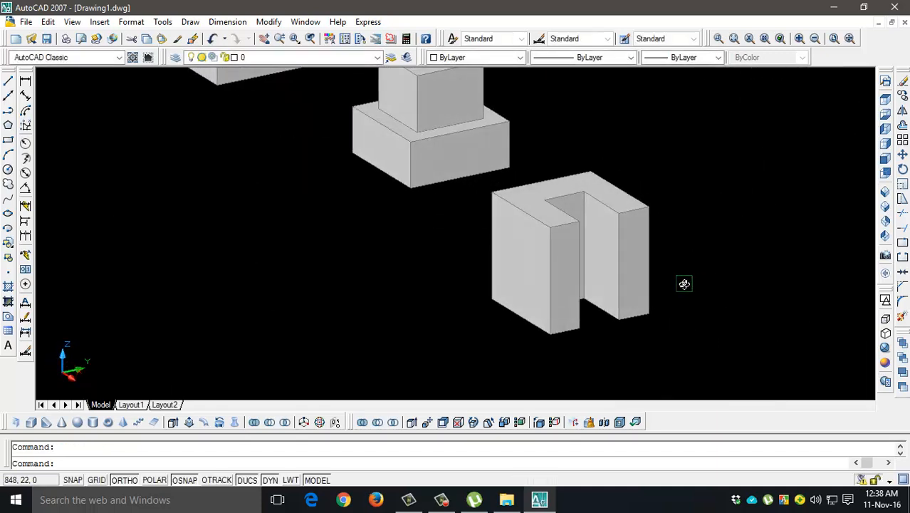
- Switch the model to the top view and display it in the 2D wireframe visual style
scroll(683, 284, "down", 2)
middle_click_drag(679, 305, 447, 247)
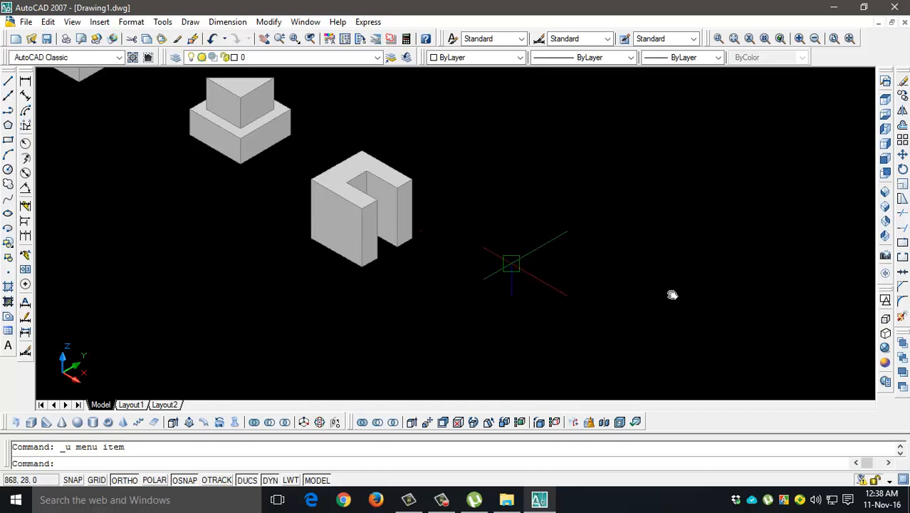
left_click(885, 104)
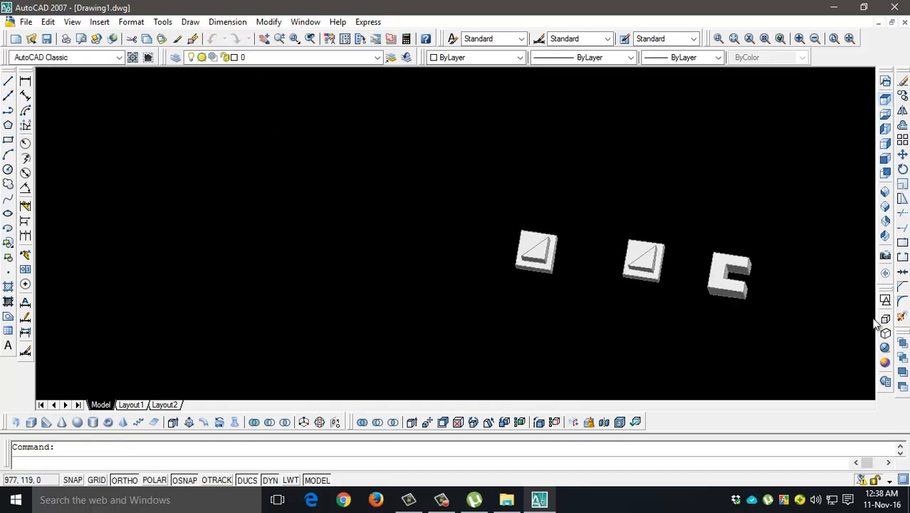
left_click(885, 301)
scroll(798, 279, "up", 3)
middle_click_drag(807, 279, 565, 236)
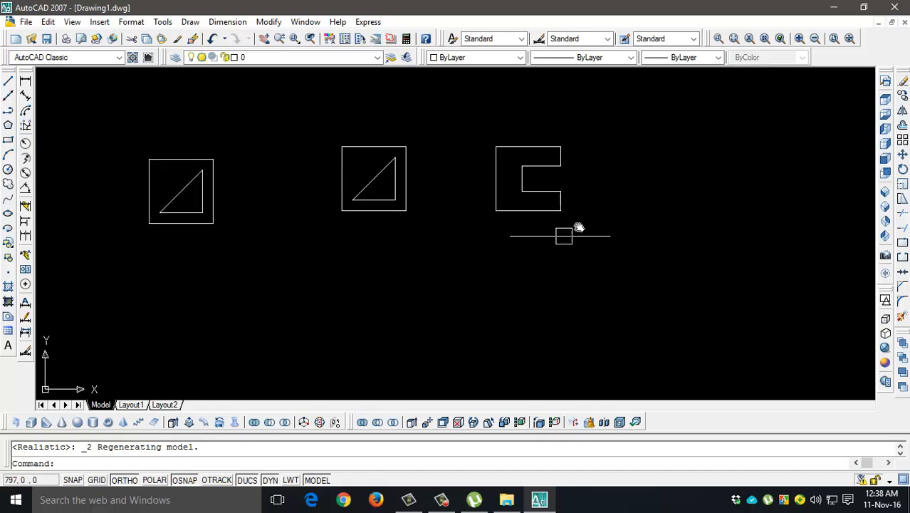
- Draw a vertical line 30 long, running downward, in the empty space to the right of the C outline
scroll(624, 177, "up", 4)
middle_click_drag(624, 177, 561, 219)
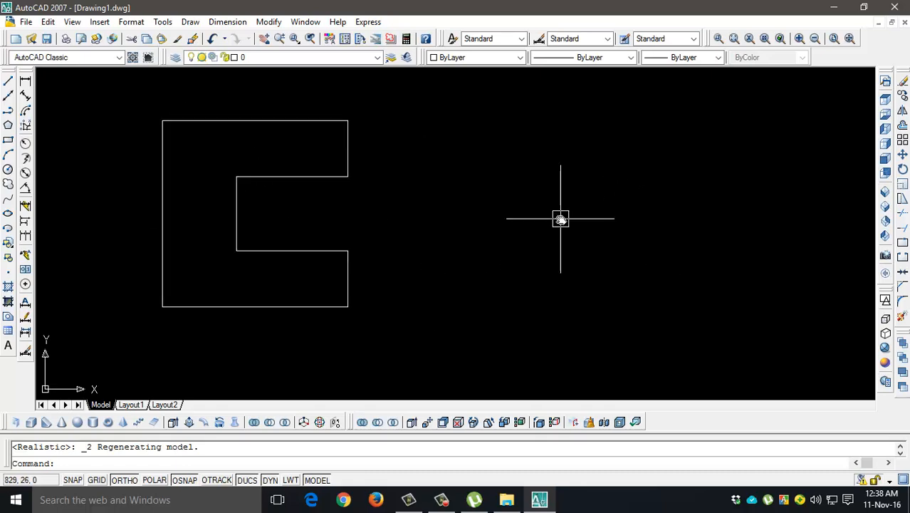
type("l")
key("Return")
left_click(563, 159)
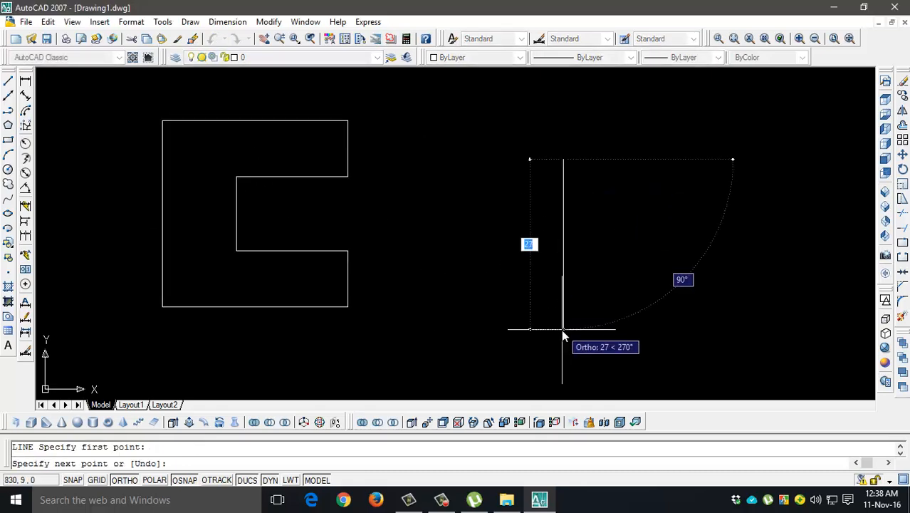
type("30")
key("Return")
key("Return")
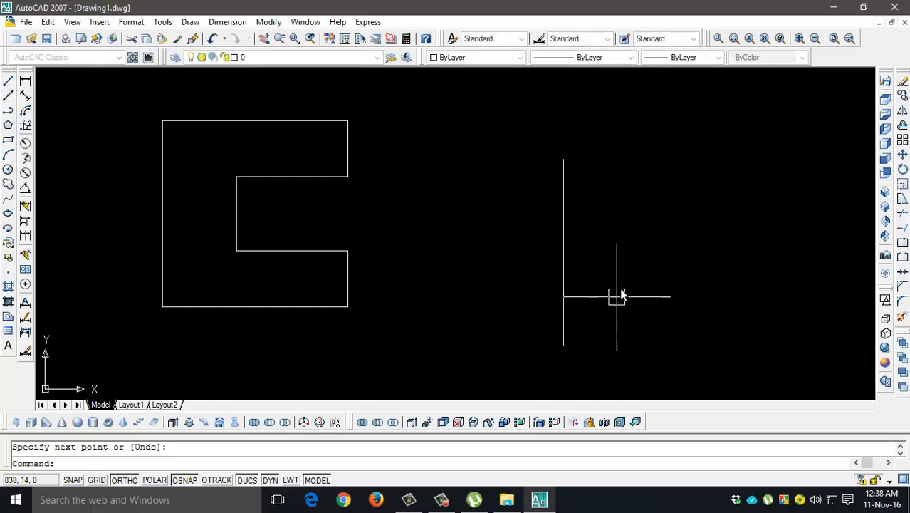
- Copy the vertical line 5 to the right
type("m")
key("Return")
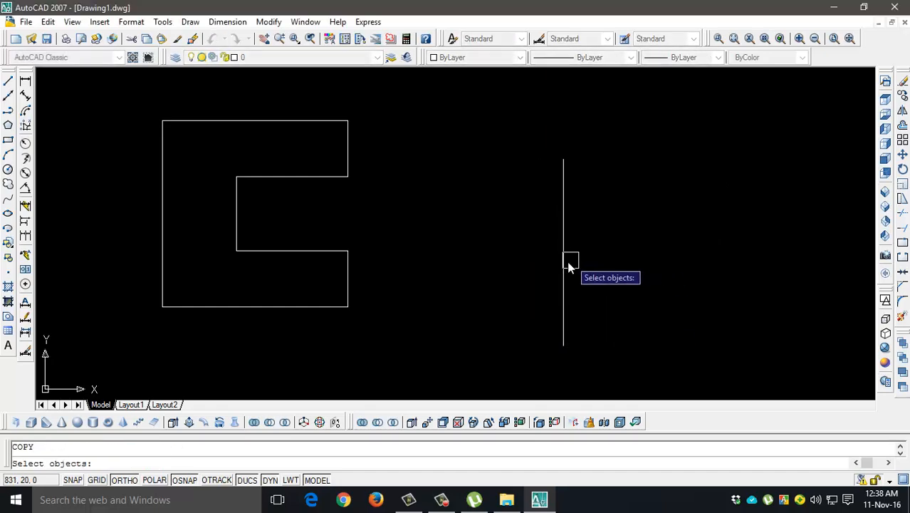
left_click(564, 258)
key("Return")
left_click(604, 254)
type("5")
key("Return")
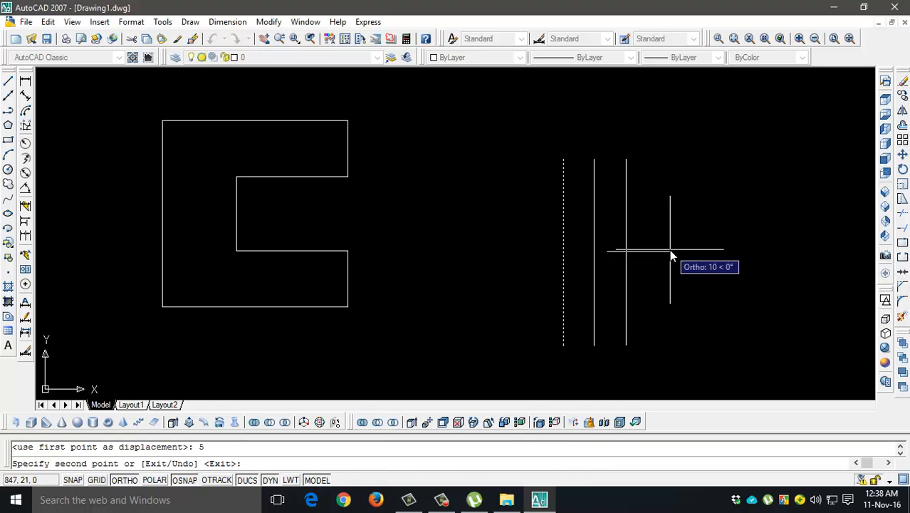
key("Return")
- Copy the second vertical line 5 to the right to make a third parallel line
key("Return")
left_click(586, 265)
left_click(587, 265)
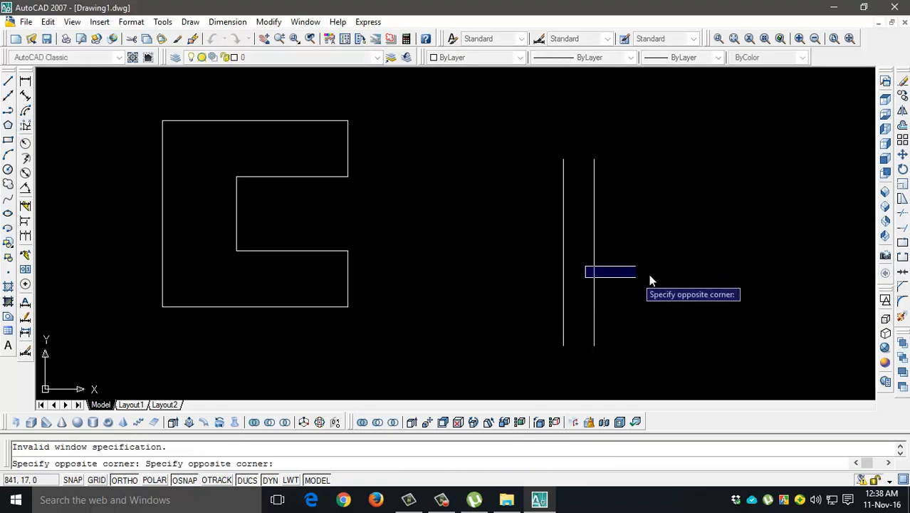
left_click(647, 273)
left_click(634, 273)
left_click(590, 294)
key("Return")
left_click(630, 286)
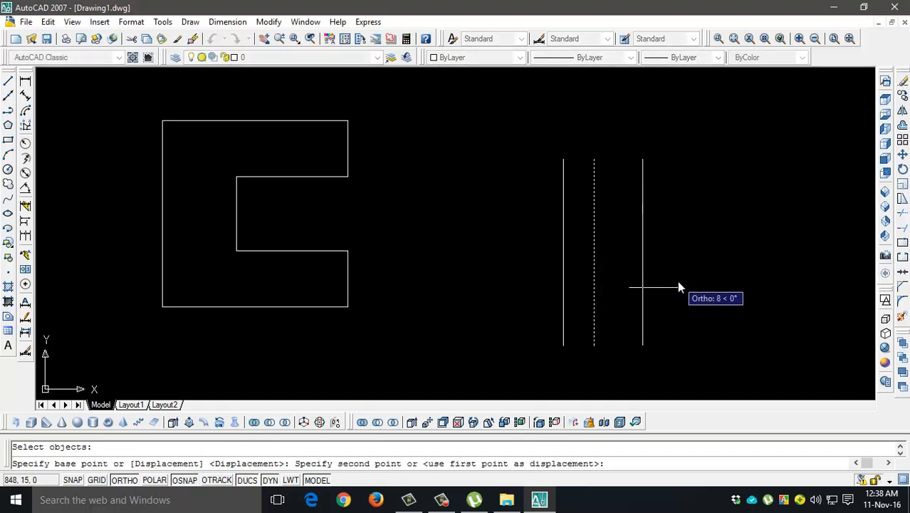
type("5")
key("Return")
key("Return")
- Copy the third vertical line 5 to the right to make a fourth parallel line
key("Return")
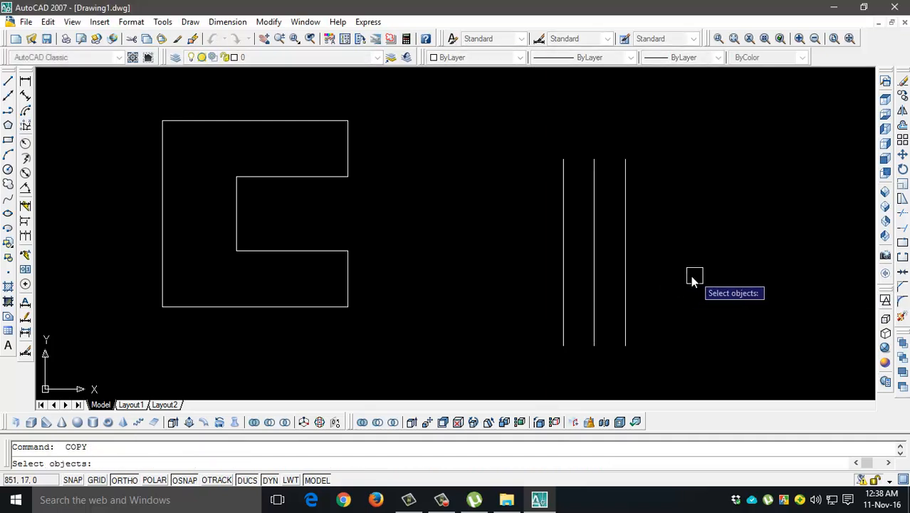
left_click(626, 271)
key("Return")
left_click(681, 278)
type("5")
key("Return")
key("Return")
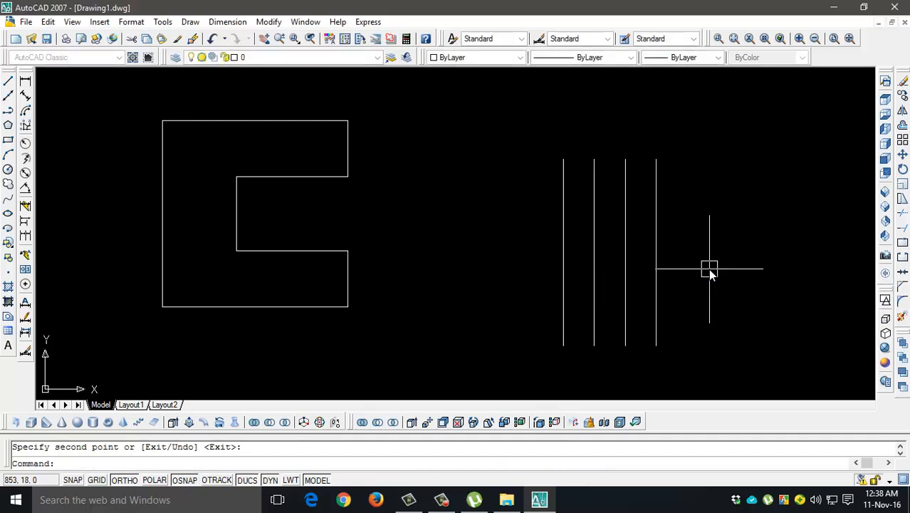
- Draw a two-point circle whose diameter spans the lower endpoints of the two outer vertical lines
middle_click_drag(670, 348, 593, 325)
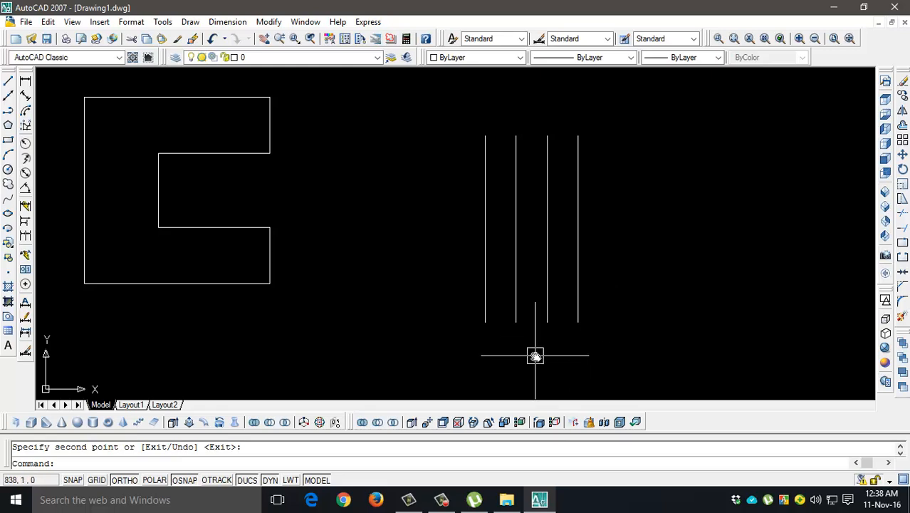
scroll(533, 356, "up", 2)
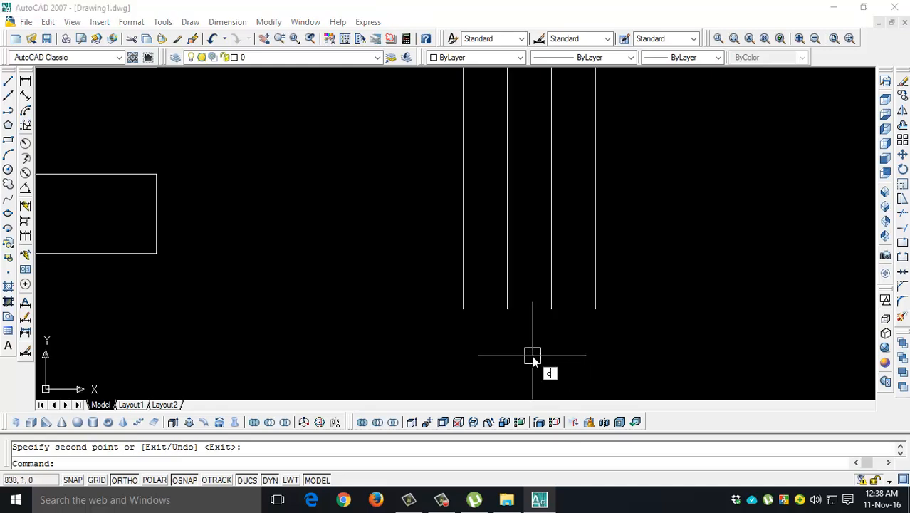
type("c")
key("Return")
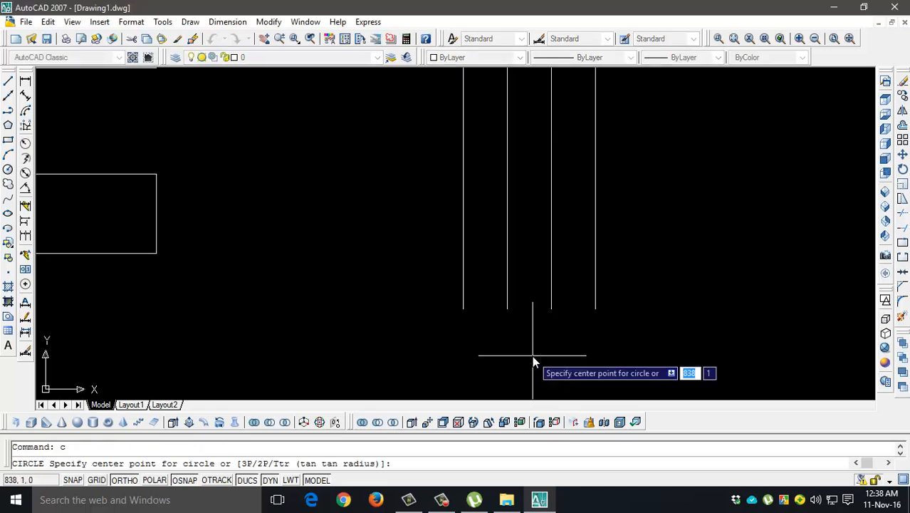
type("2p")
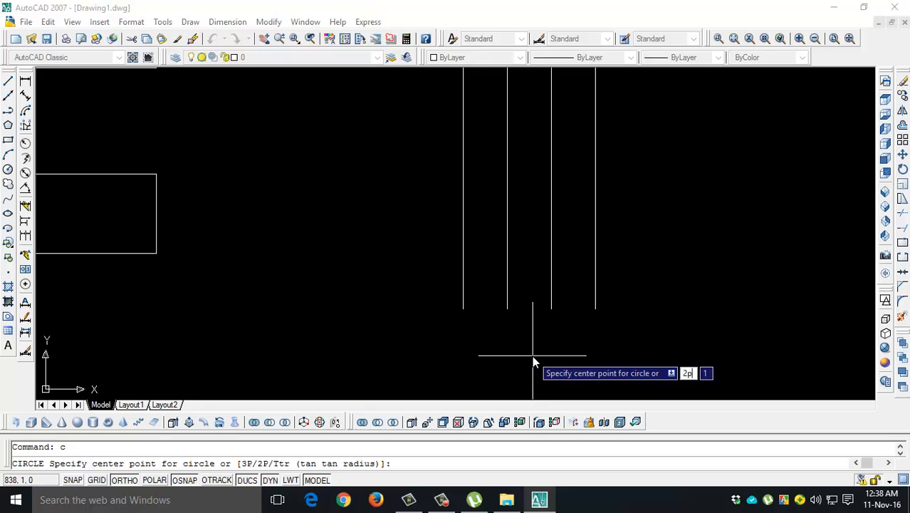
key("Return")
left_click(464, 320)
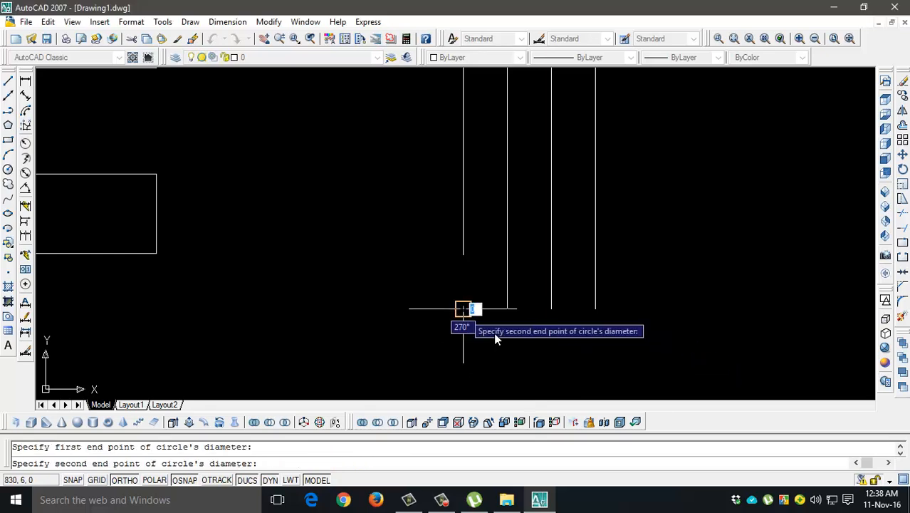
left_click(595, 311)
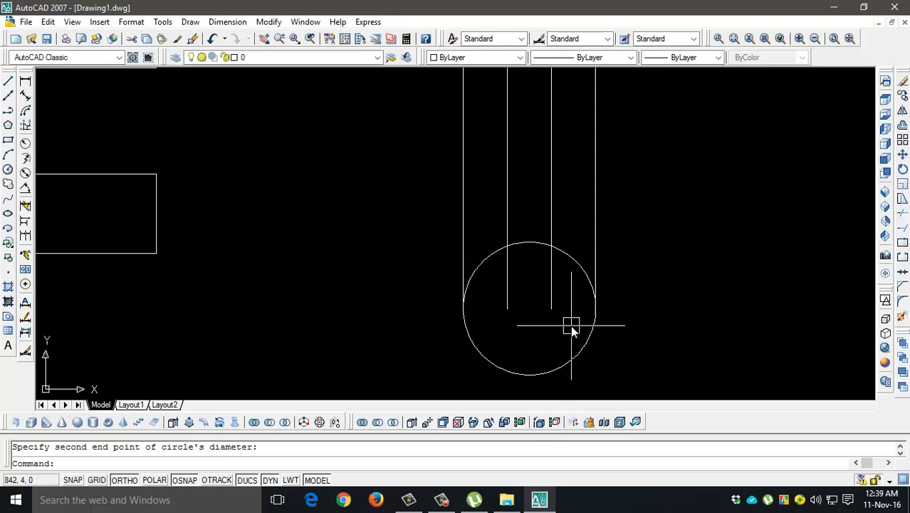
- Draw a two-point circle whose diameter spans the lower endpoints of the two inner vertical lines
type("c")
key("Return")
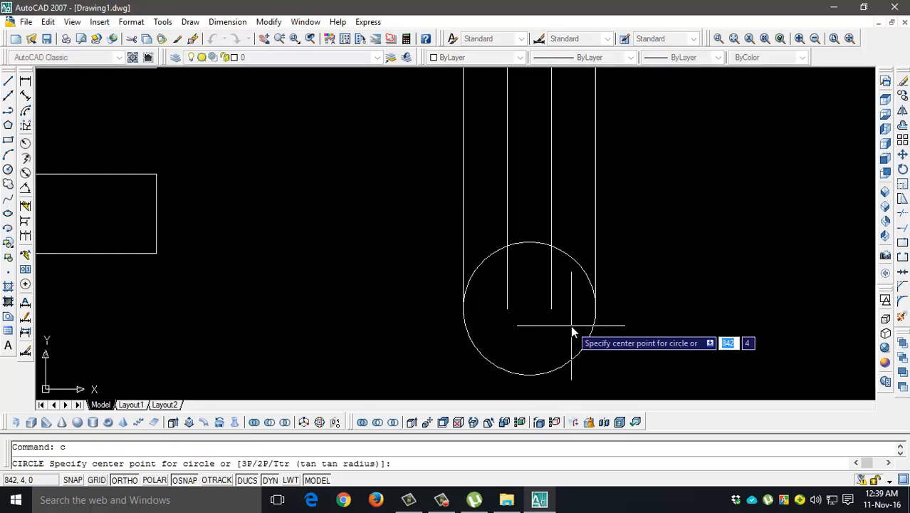
type("2p")
key("Return")
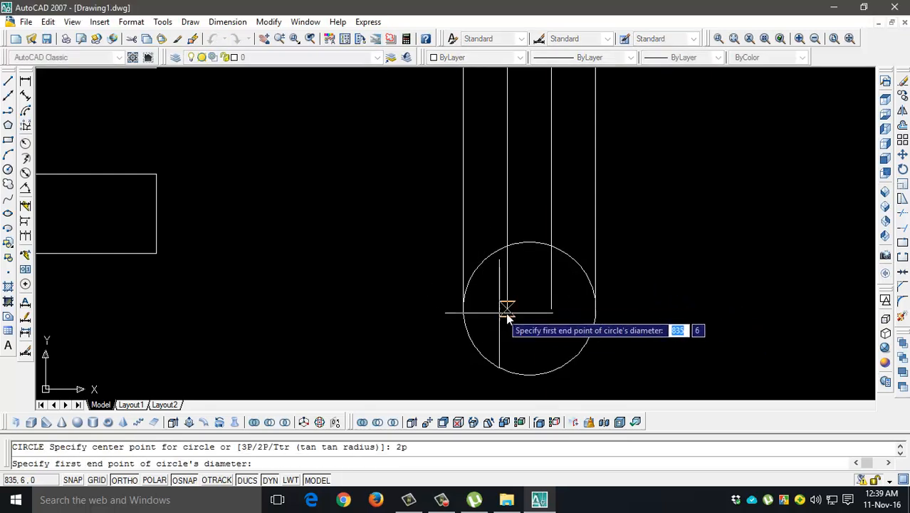
left_click(507, 309)
left_click(551, 309)
key("Return")
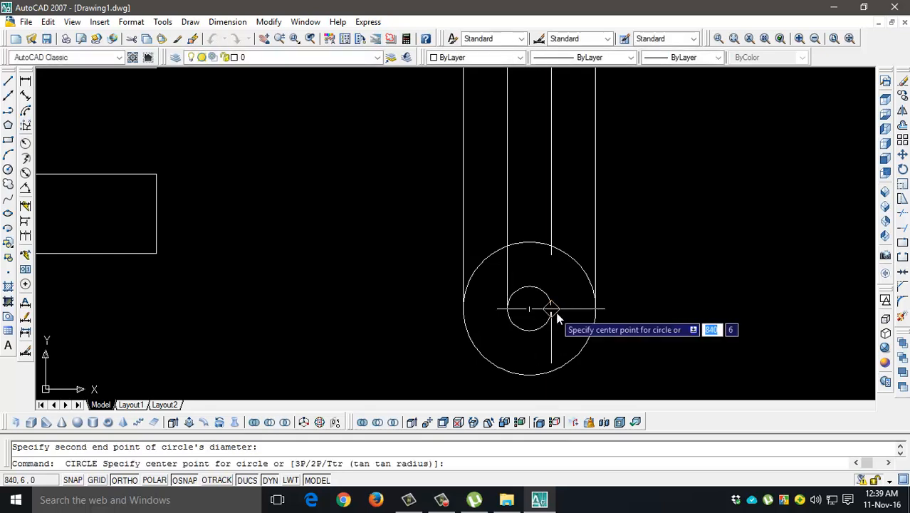
key("Escape")
- Trim away the upper halves of both lower circles, leaving rounded bottom ends on the line pairs
type("tr")
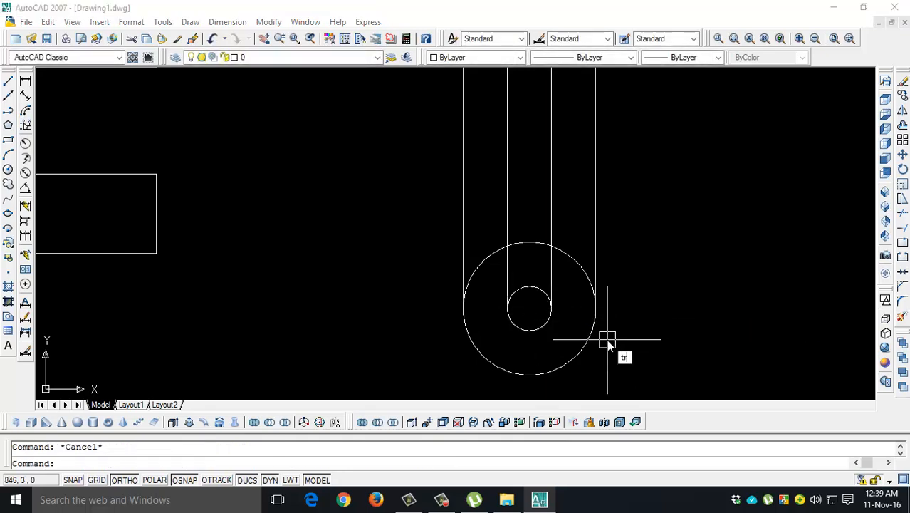
key("Return")
key("Return")
left_click(537, 292)
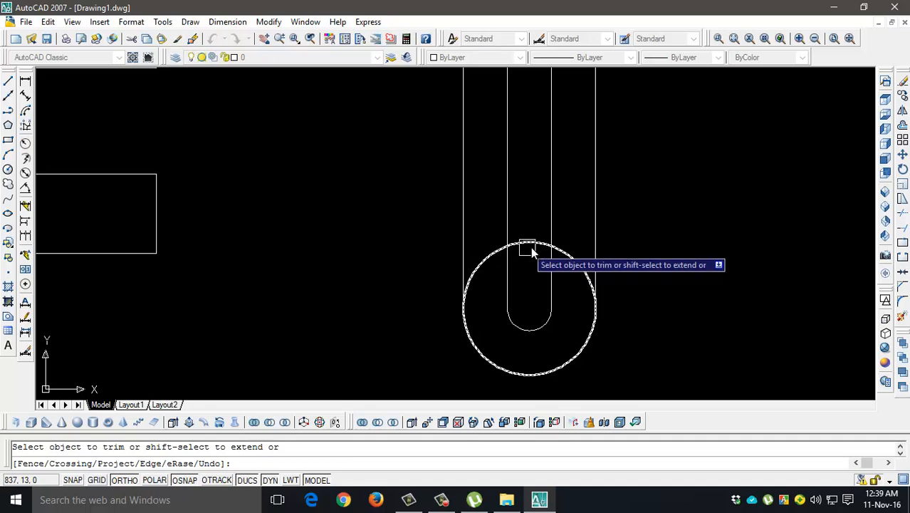
left_click(525, 243)
left_click(489, 255)
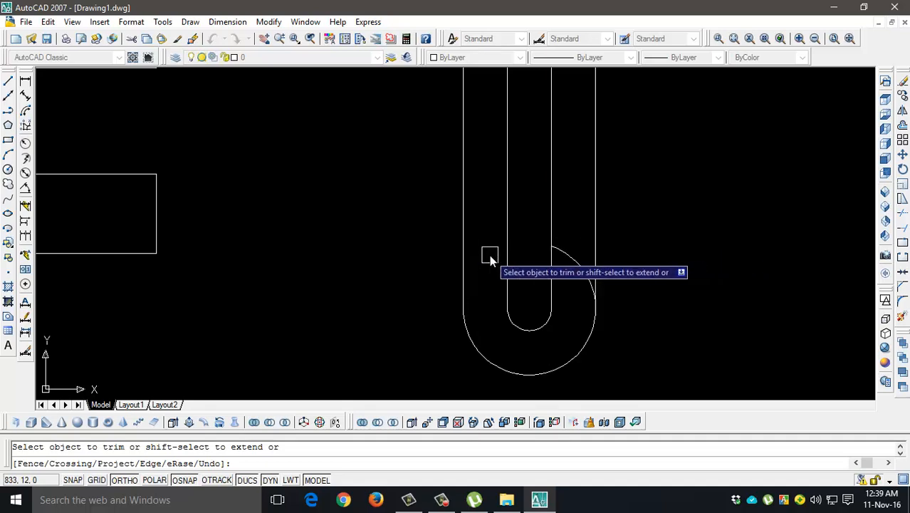
left_click(574, 258)
scroll(580, 226, "down", 5)
scroll(573, 152, "up", 2)
middle_click_drag(573, 152, 556, 225)
scroll(556, 225, "up", 2)
key("Escape")
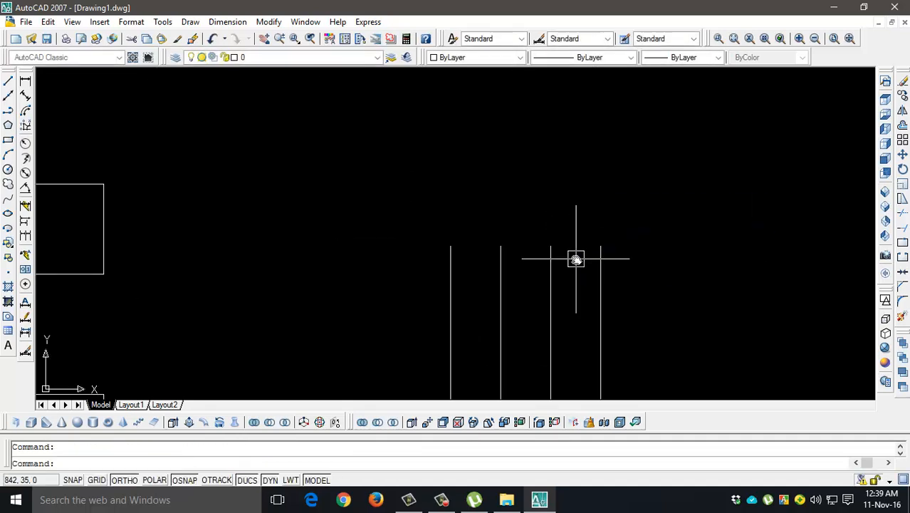
- Draw a two-point circle whose diameter spans the upper endpoints of the two inner vertical lines
type("c")
key("Return")
type("2p")
key("Return")
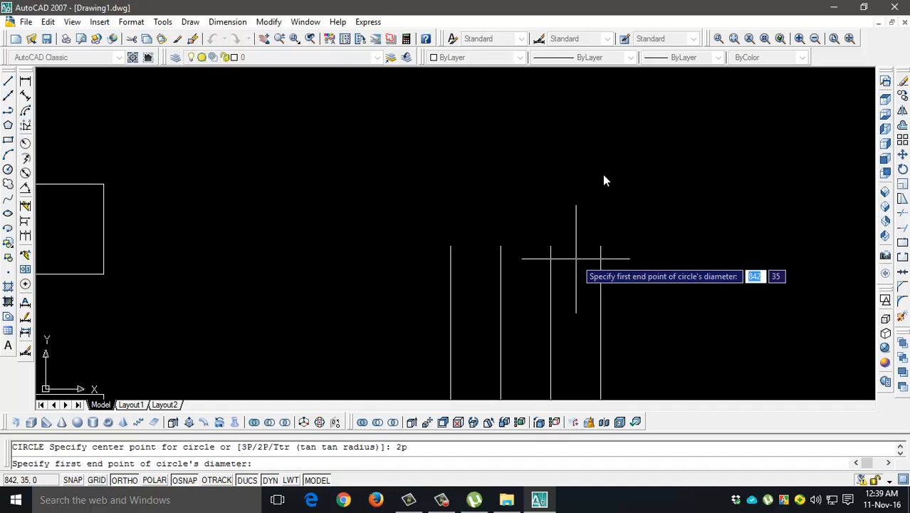
left_click(551, 250)
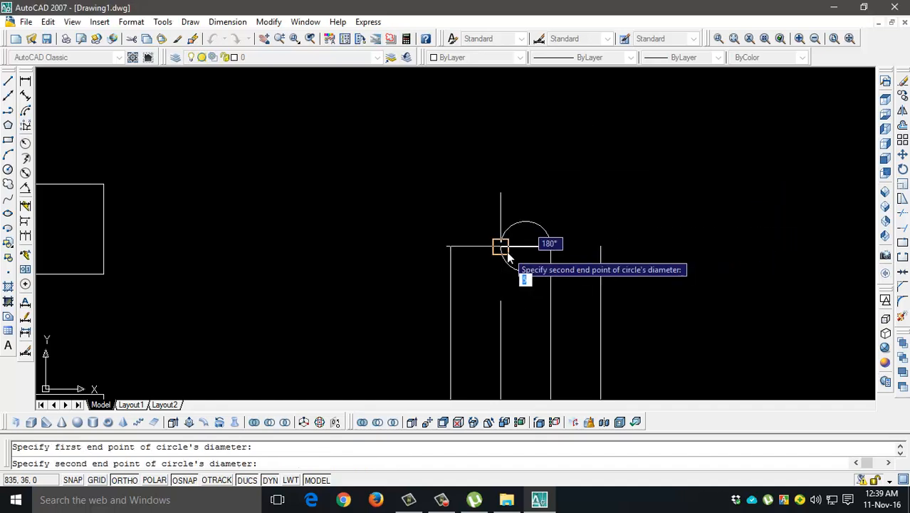
left_click(504, 249)
- Draw a two-point circle whose diameter spans the upper endpoints of the two outer vertical lines
type("c")
key("Return")
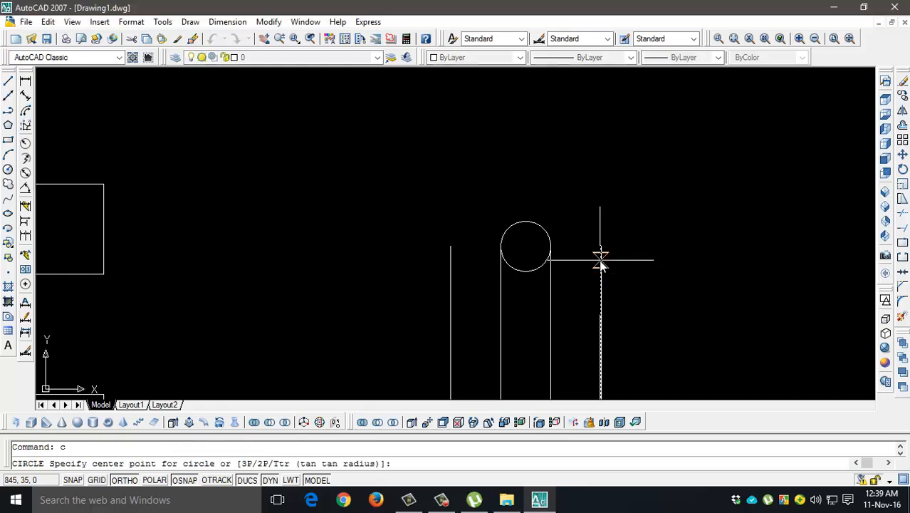
type("2p")
key("Return")
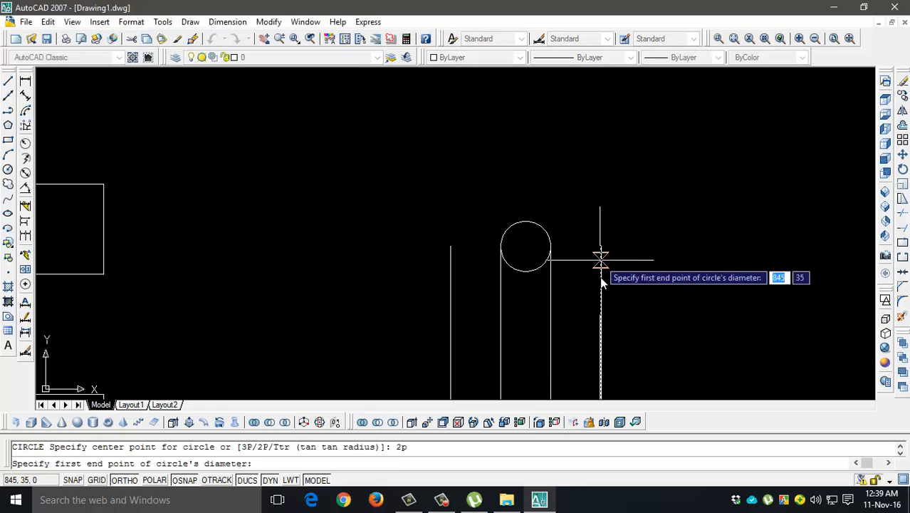
left_click(601, 247)
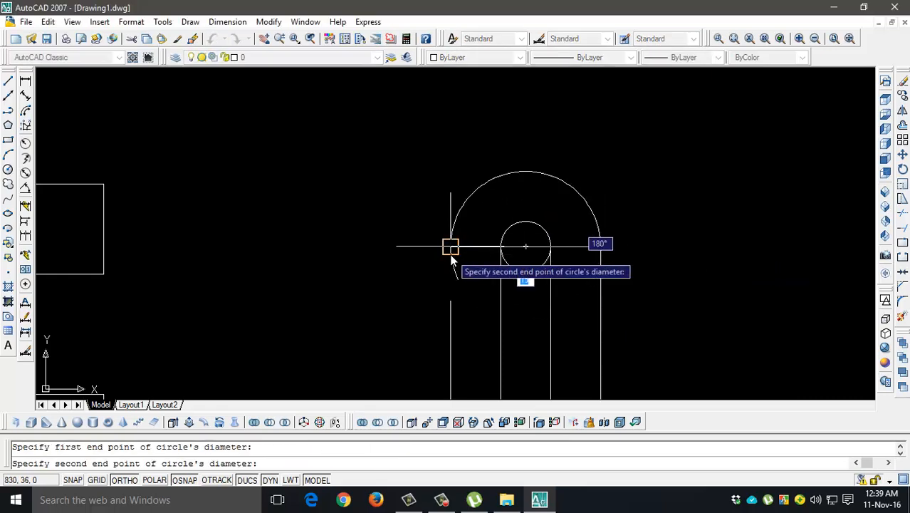
left_click(451, 247)
key("Return")
key("Escape")
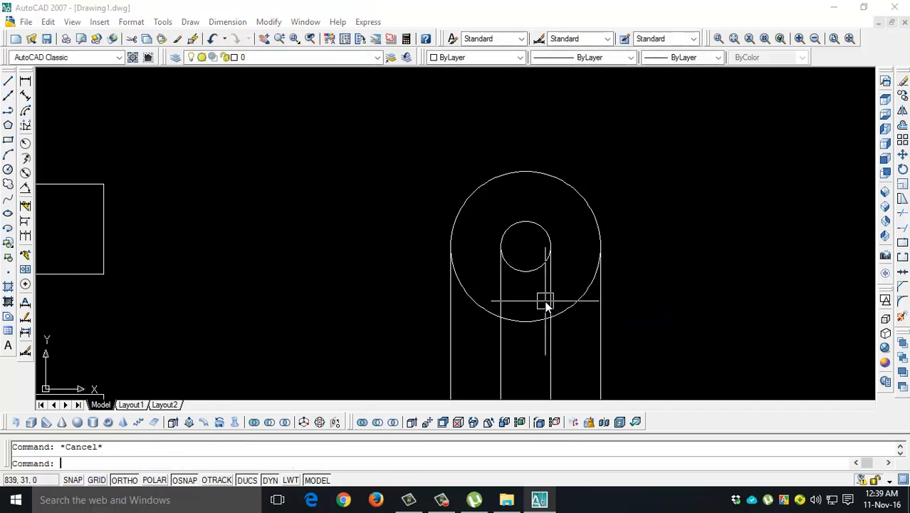
- Trim away the lower halves of both upper circles to complete the two nested slot outlines
type("tr")
key("Return")
left_click(538, 325)
key("Return")
left_click(538, 321)
left_click(573, 305)
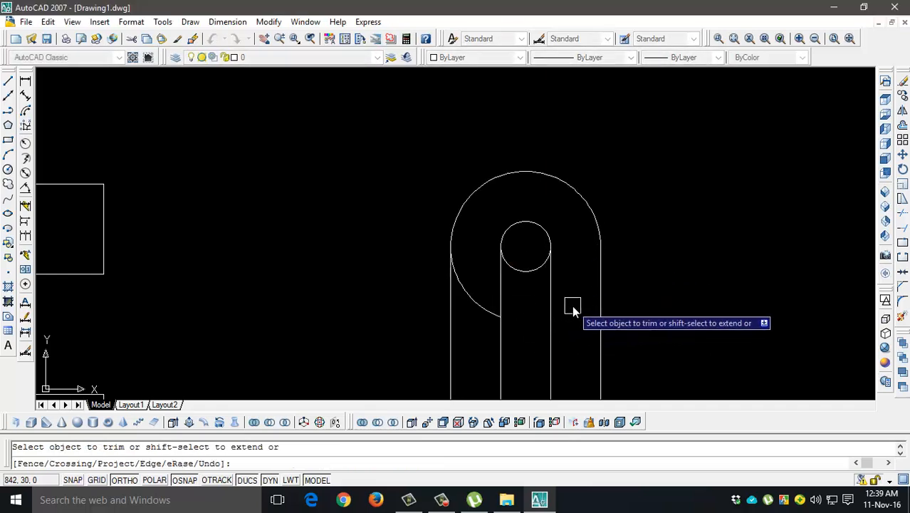
left_click(527, 271)
left_click(475, 298)
scroll(582, 227, "down", 4)
key("Escape")
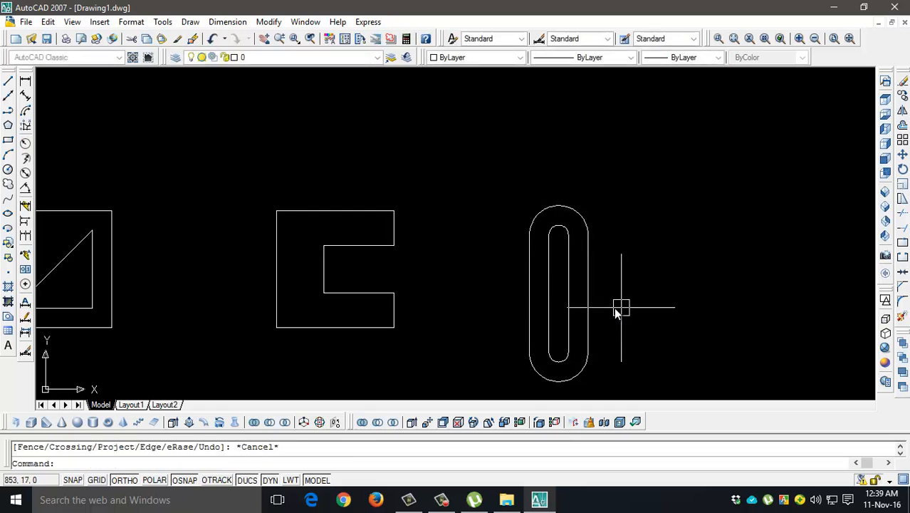
- Join the two arcs and two vertical lines of the inner slot outline into one closed polyline
middle_click_drag(619, 305, 545, 305)
scroll(462, 311, "up", 2)
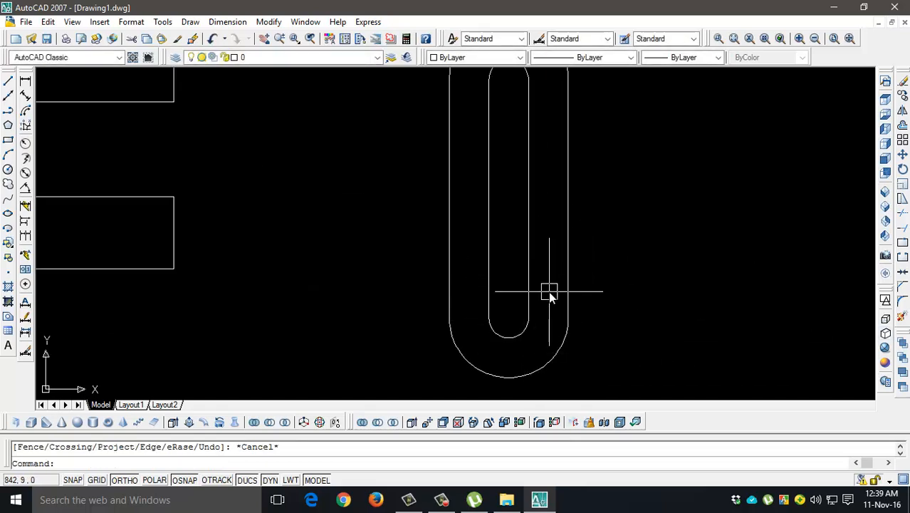
type("e")
key("Return")
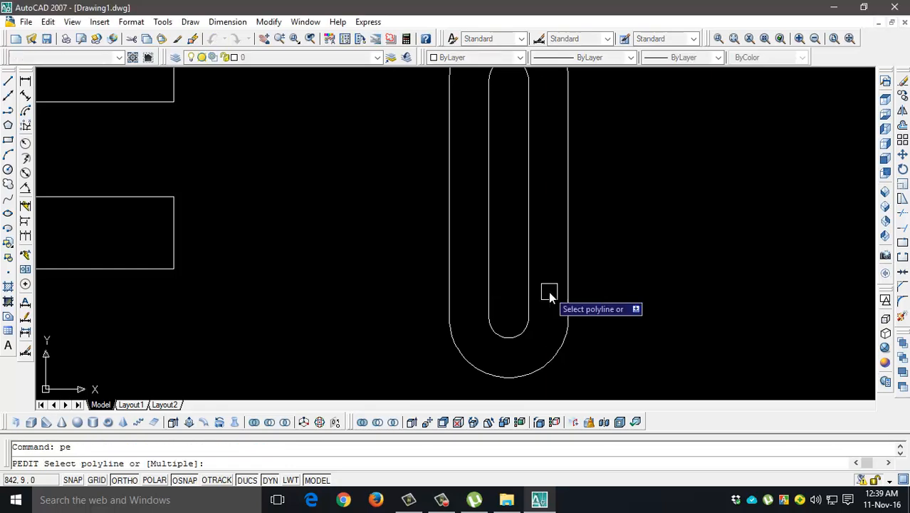
left_click(508, 332)
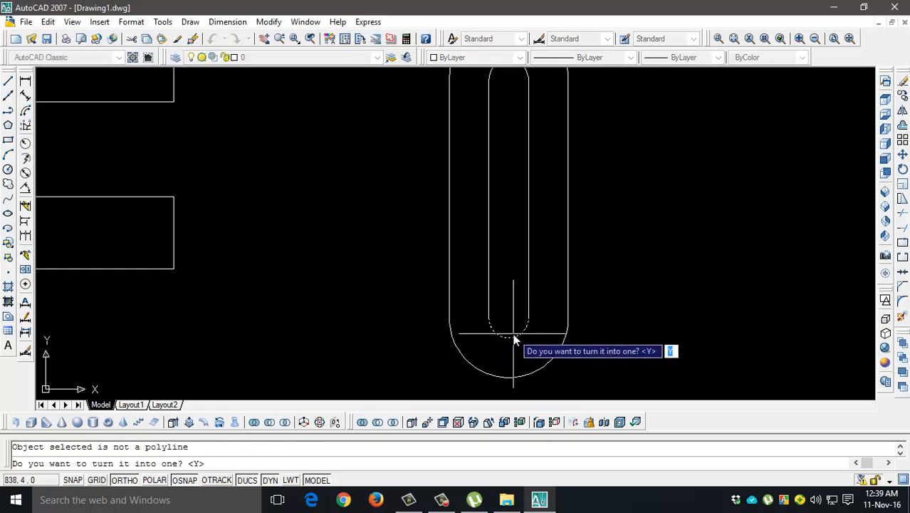
key("Return")
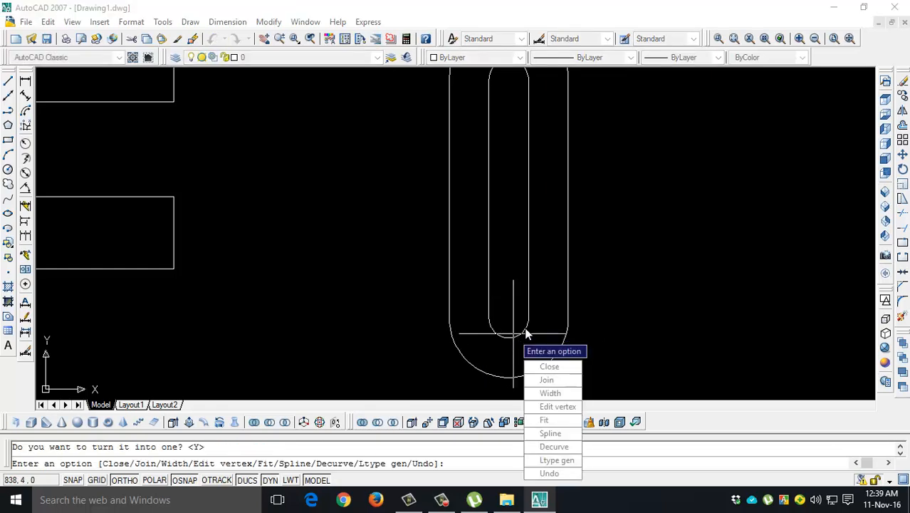
left_click(546, 380)
left_click(539, 280)
left_click(478, 337)
middle_click_drag(519, 251, 517, 343)
left_click(508, 160)
scroll(509, 163, "down", 2)
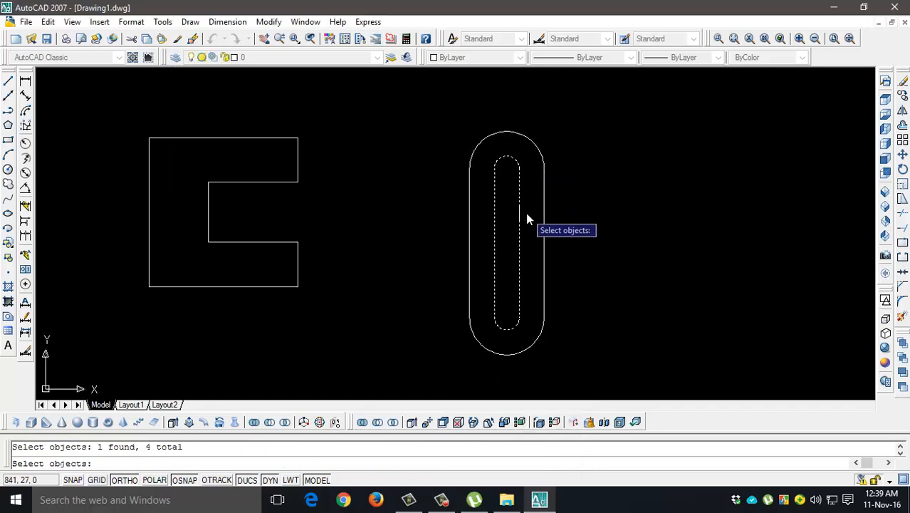
key("Return")
key("Return")
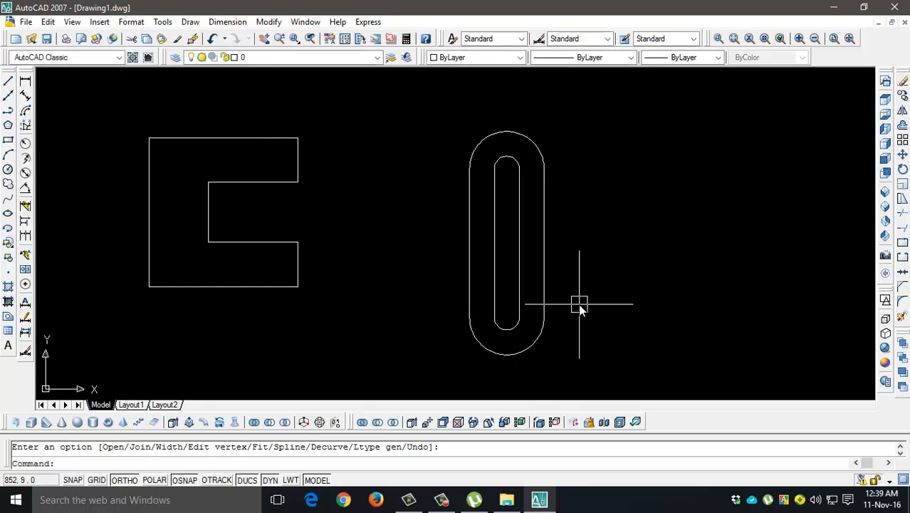
- Join the lines and arcs of the outer slot outline into one closed polyline
type("pe")
key("Return")
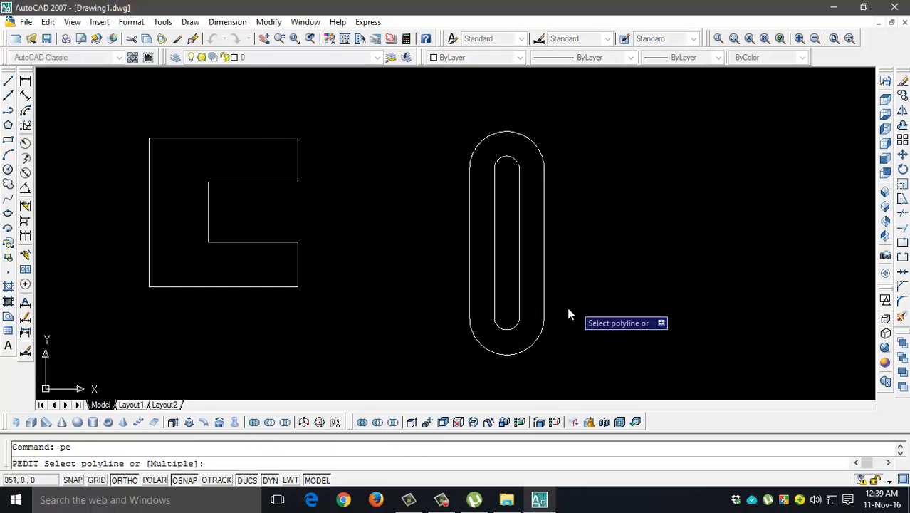
left_click(549, 305)
key("Return")
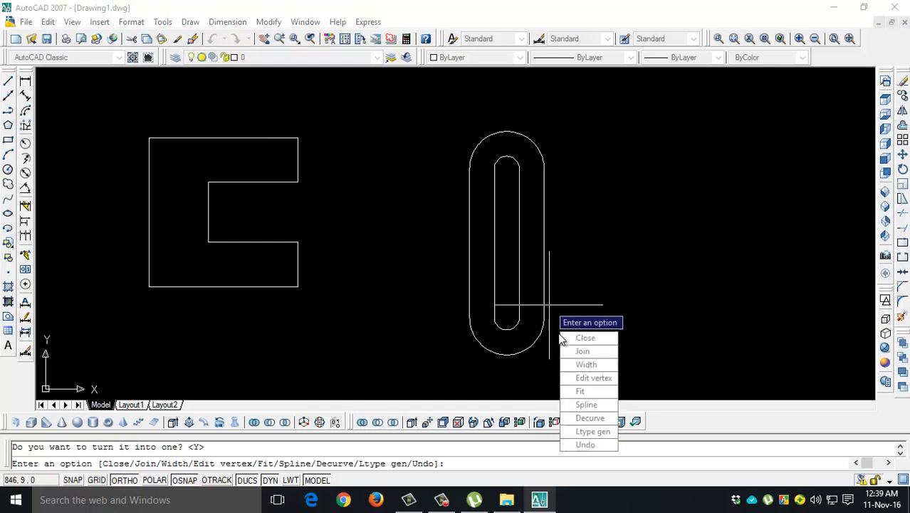
left_click(576, 354)
left_click(573, 290)
left_click(534, 347)
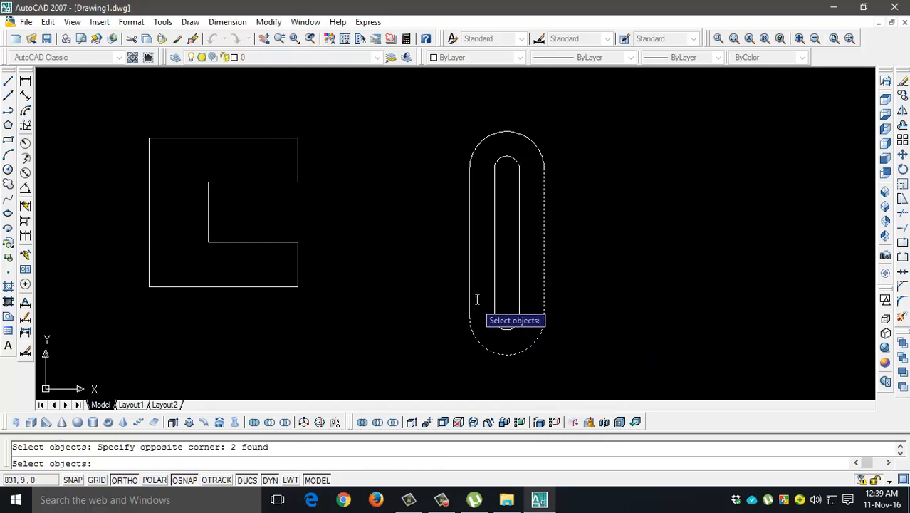
left_click(471, 295)
left_click(532, 142)
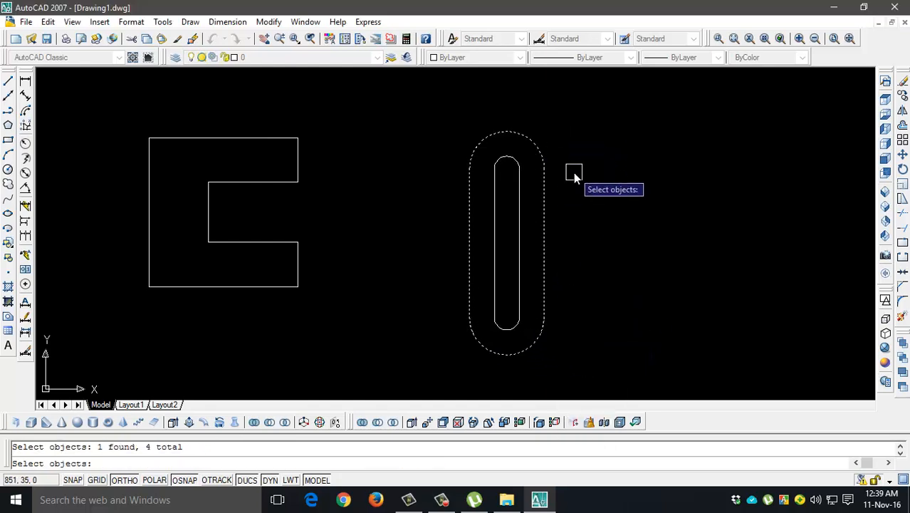
key("Return")
key("Return")
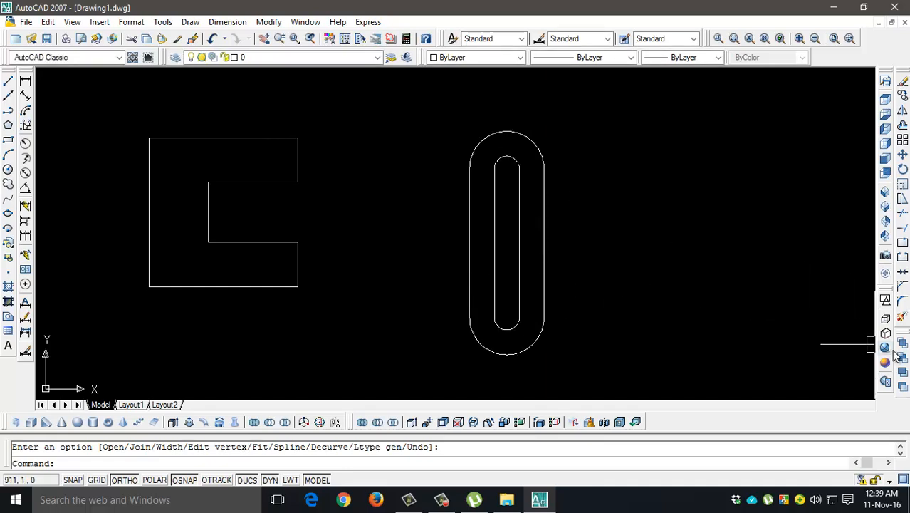
- Switch to the southeast isometric view and move both slot outlines along the X axis, farther from the C-shaped solid
left_click(887, 208)
scroll(612, 355, "up", 5)
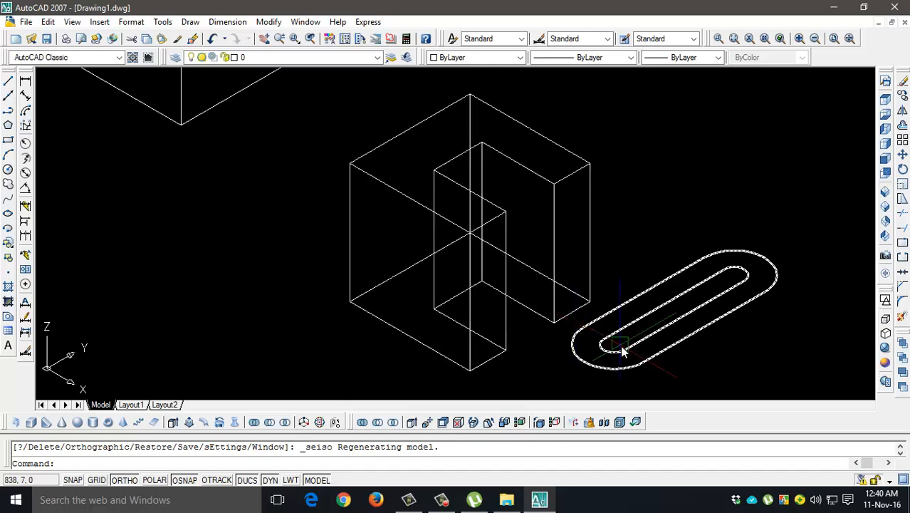
left_click(703, 291)
left_click(597, 214)
type("m")
key("Return")
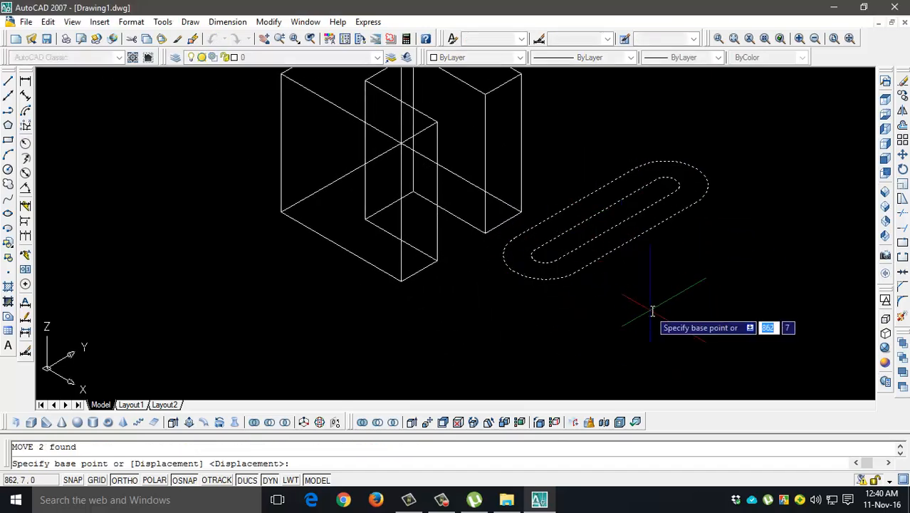
left_click(651, 311)
left_click(761, 340)
middle_click_drag(758, 336, 553, 229)
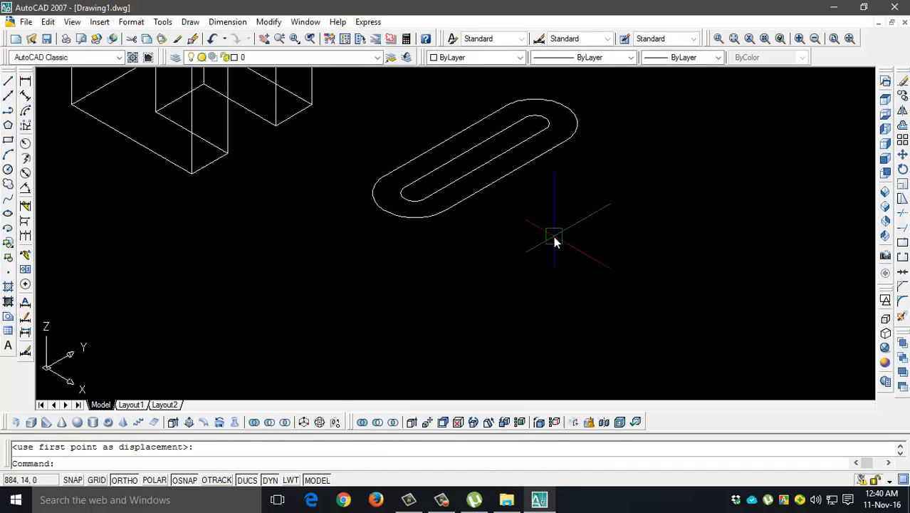
type("ext")
key("Return")
left_click(491, 154)
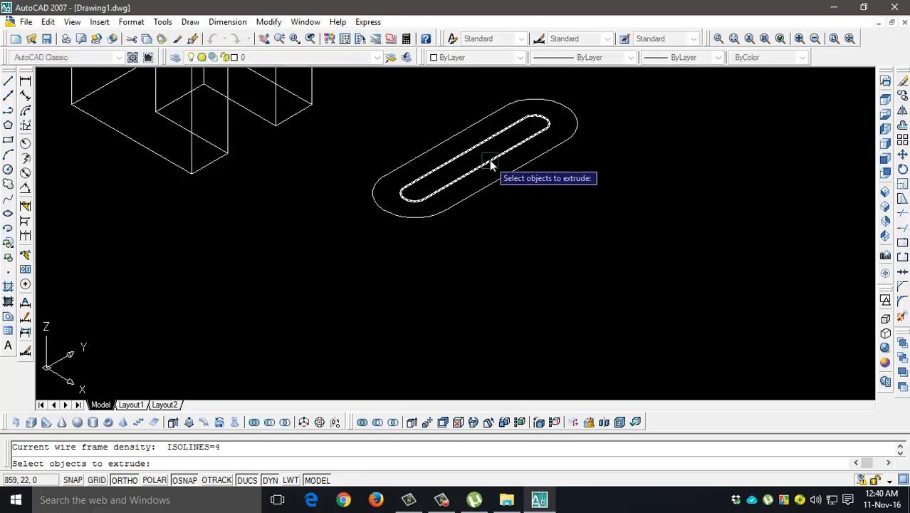
middle_click_drag(508, 156, 525, 212)
key("Escape")
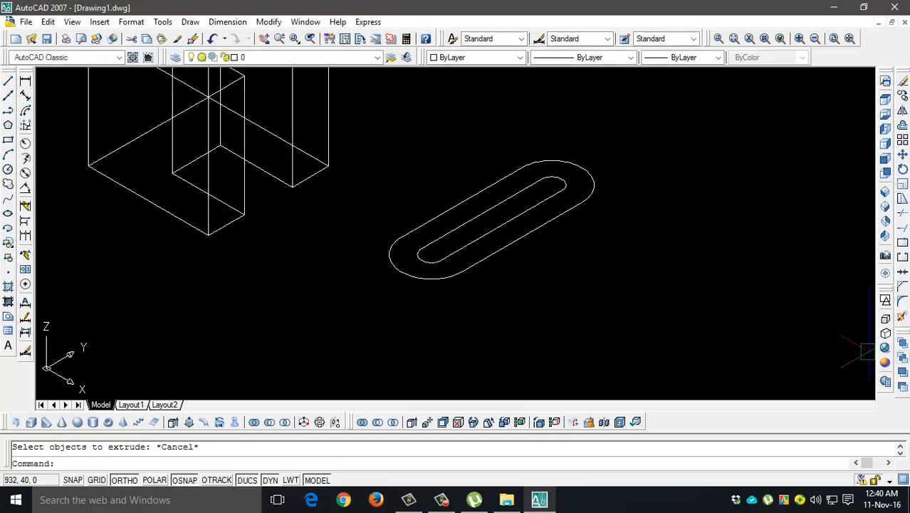
- Apply the Realistic visual style and extrude the inner slot outline upward to a height of 16
left_click(885, 348)
middle_click_drag(526, 266, 527, 299)
type("e")
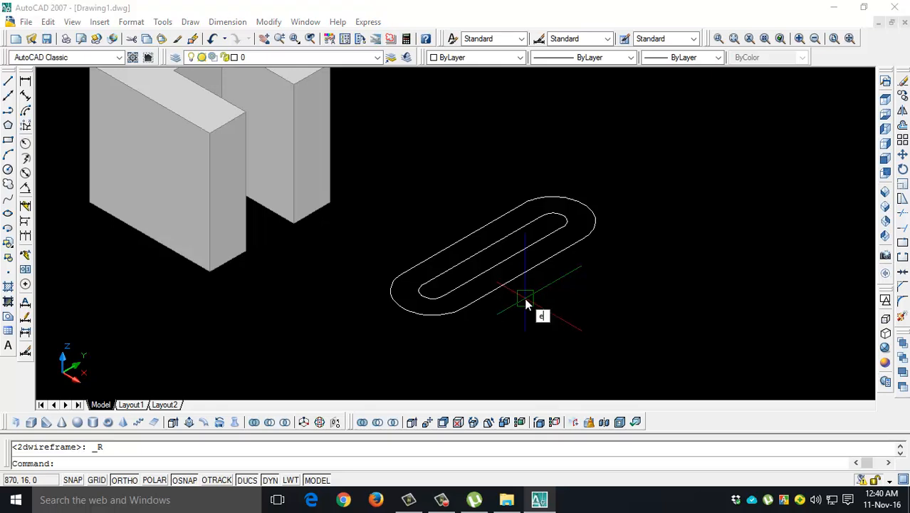
type("xt")
key("Return")
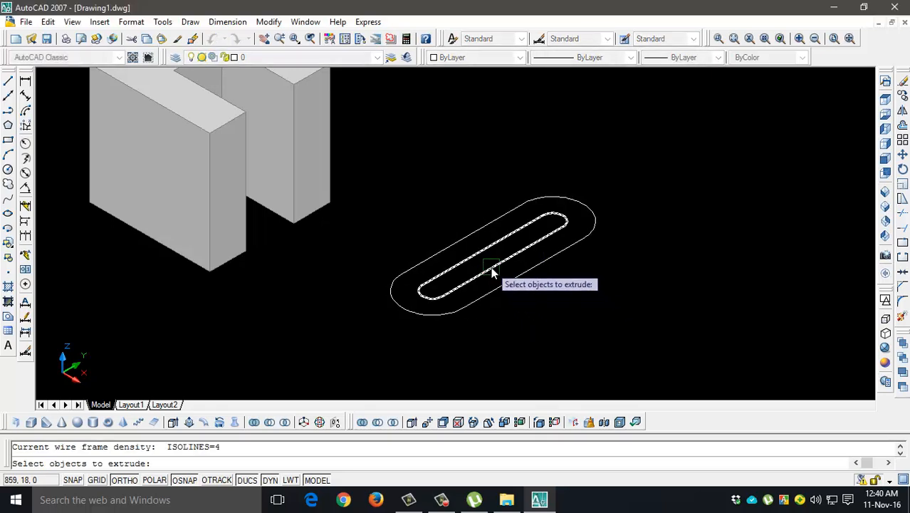
left_click(492, 267)
key("Return")
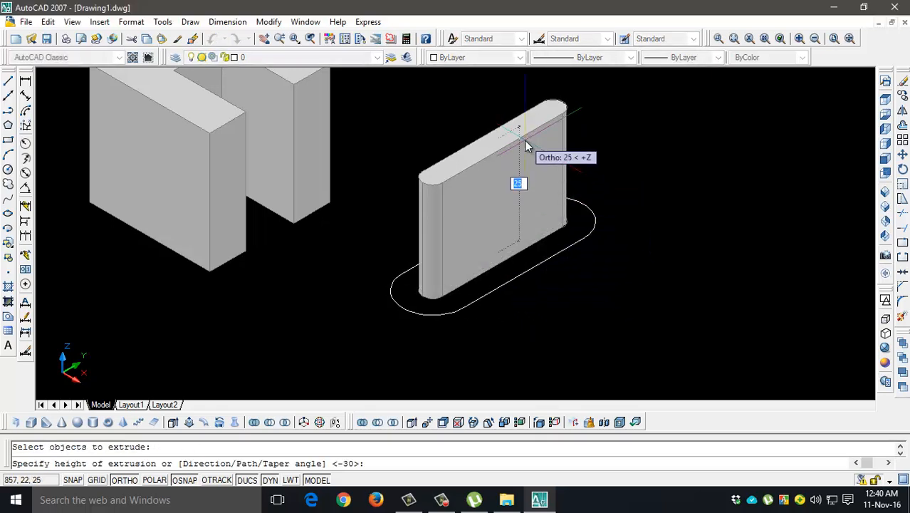
type("16")
key("Return")
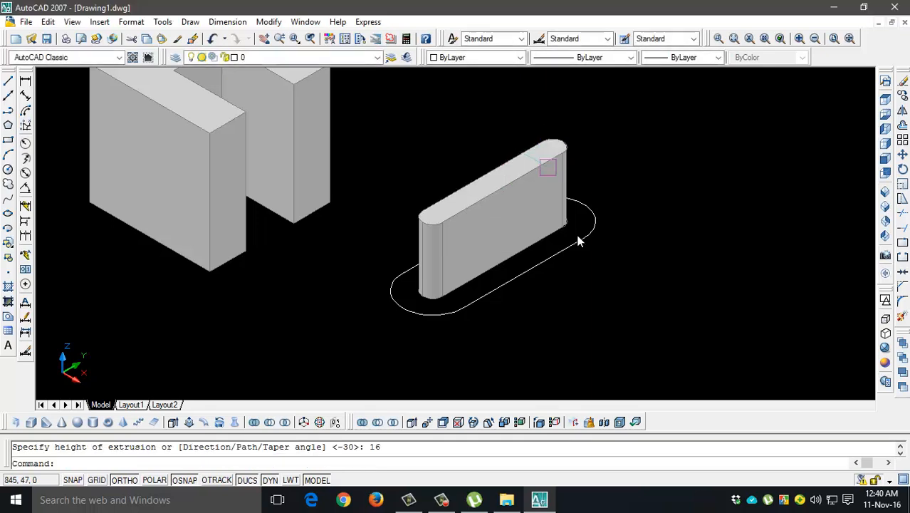
- Extrude the outer slot outline 5 units downward to form a base under the inner slot solid
key("Return")
left_click(536, 274)
key("Return")
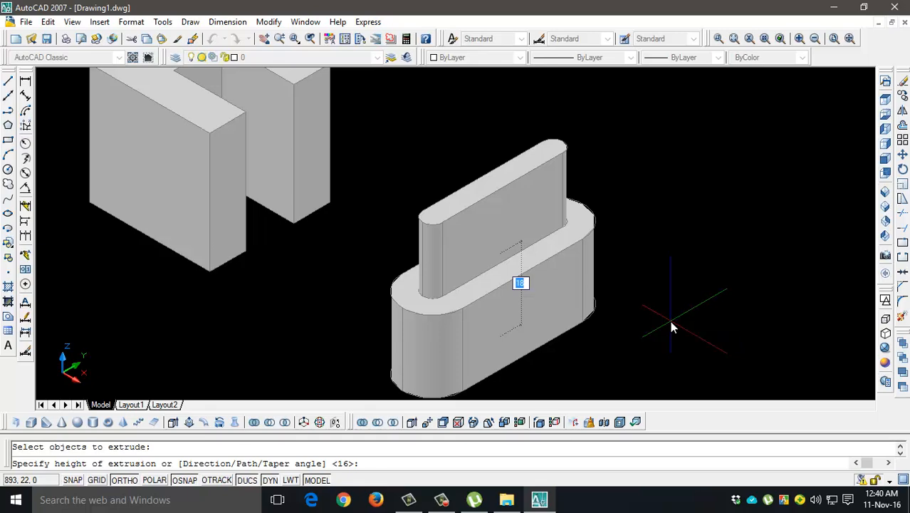
type("5")
key("Return")
- Examine the stepped slot solid from below and in the isometric view alongside the other solids
middle_click_drag(479, 342, 463, 265, "shift")
key("ctrl+z")
key("ctrl+z")
key("ctrl+z")
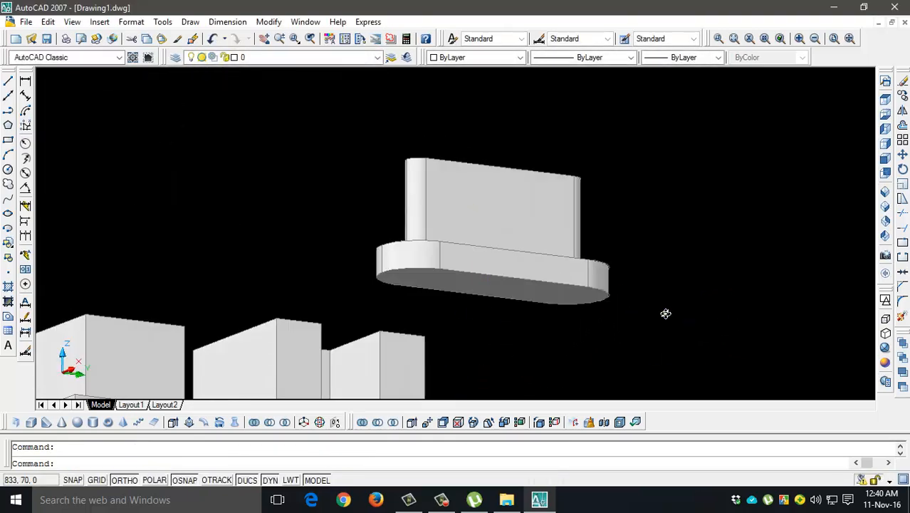
middle_click_drag(403, 280, 439, 290)
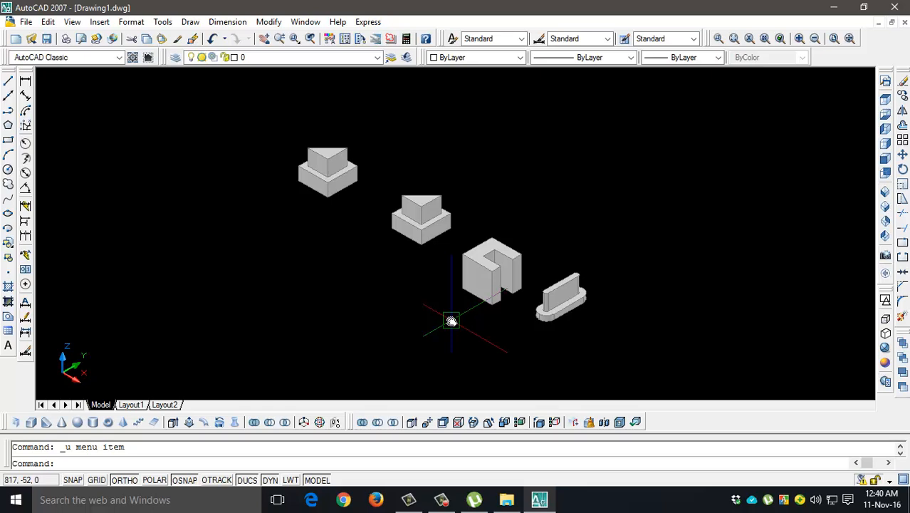
scroll(573, 326, "up", 2)
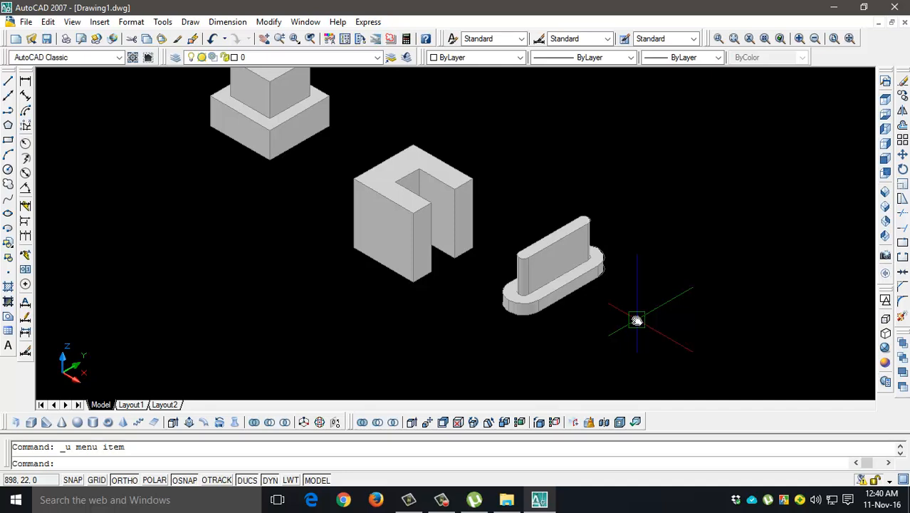
scroll(551, 325, "up", 2)
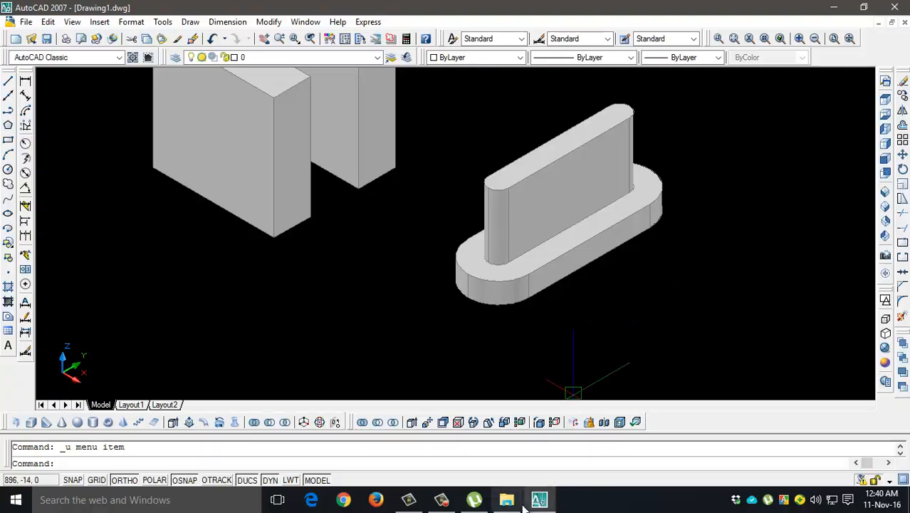